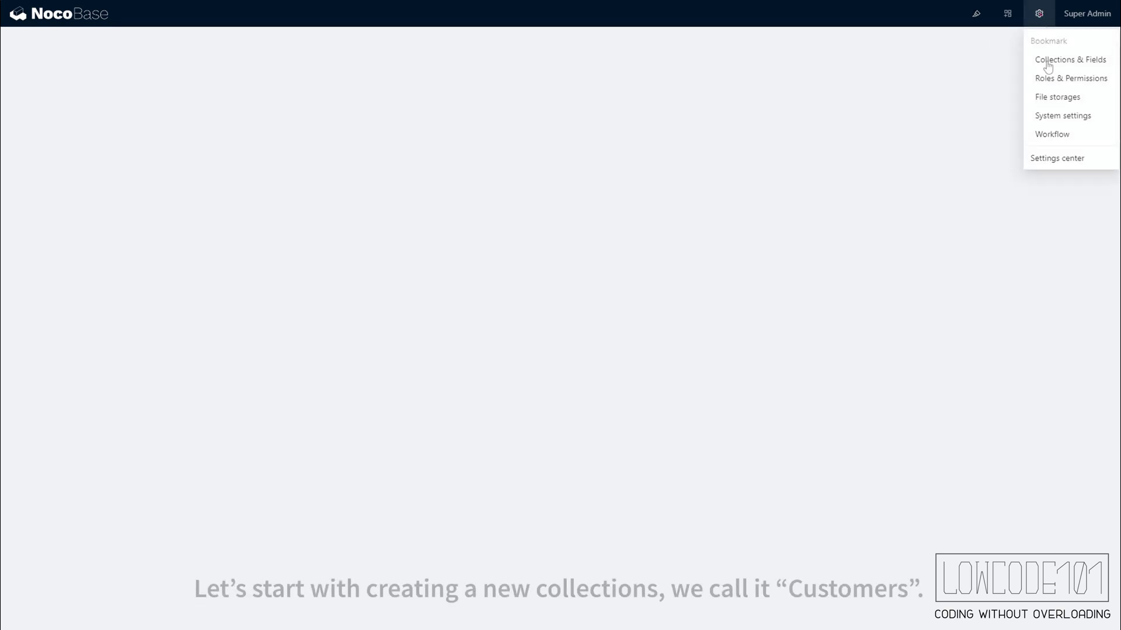
- Create a General collection with the display name Customers
click(1053, 60)
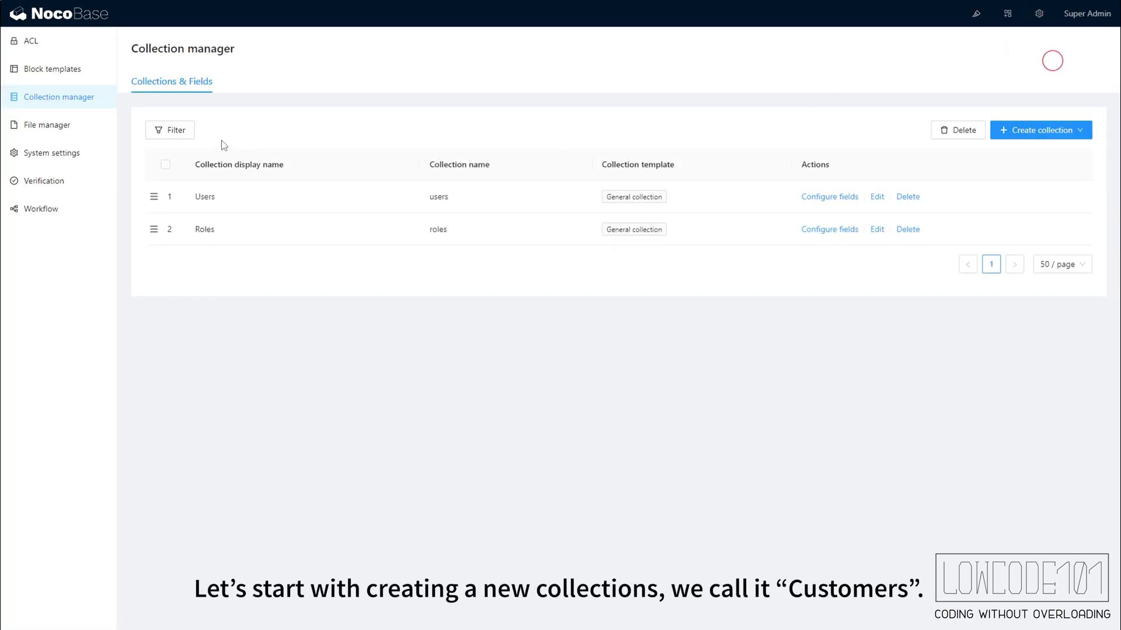
click(1032, 154)
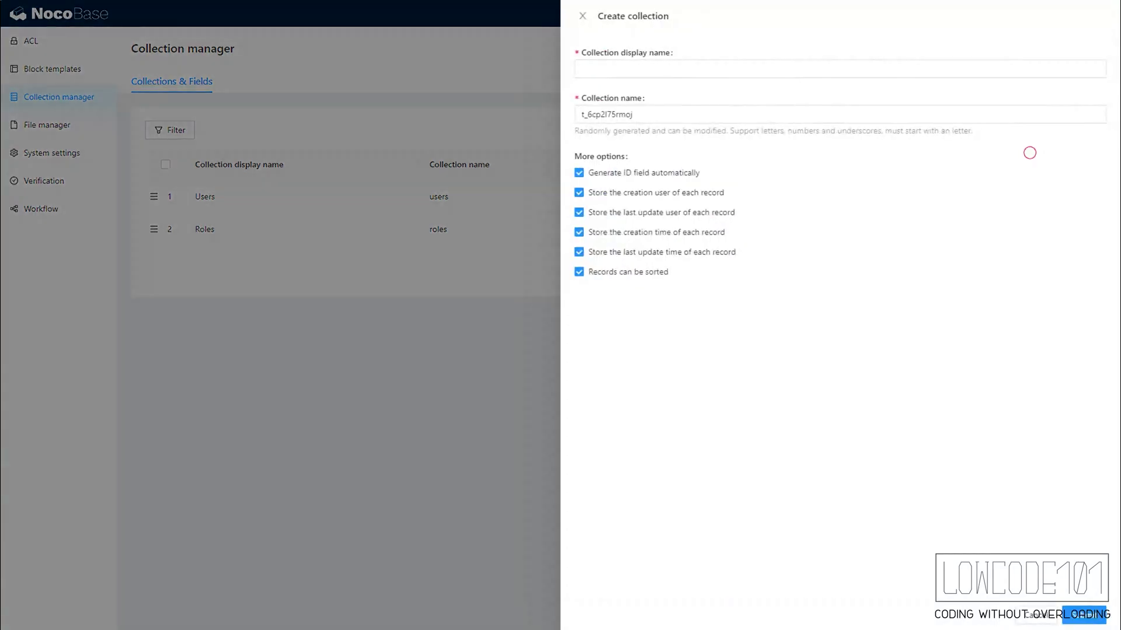
click(642, 65)
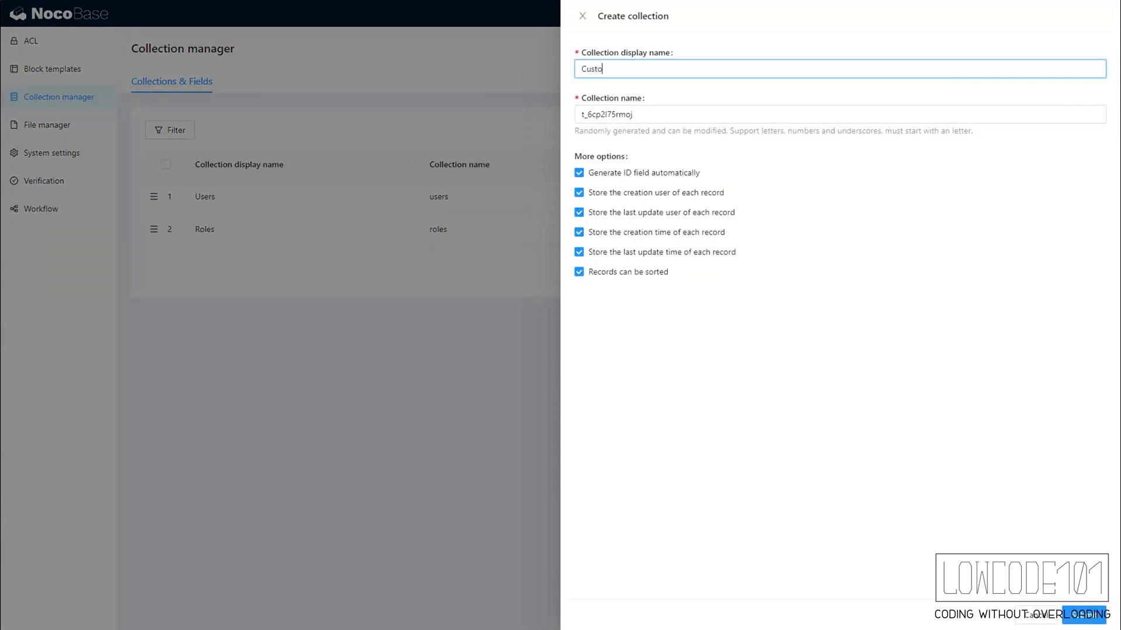
click(1086, 618)
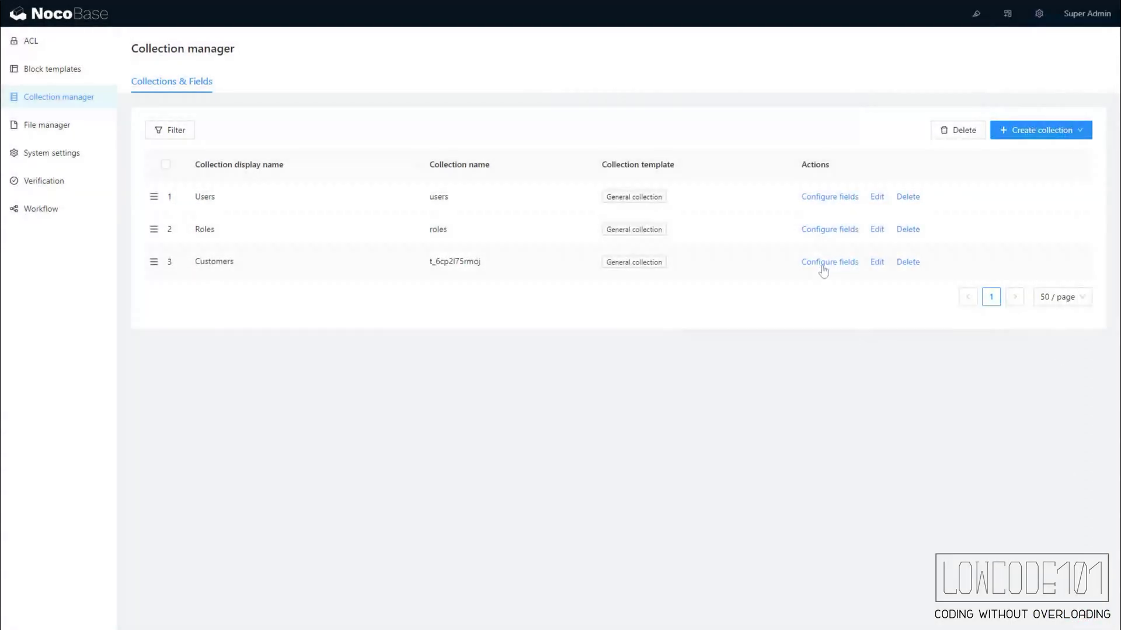
- Add a Name single line text field to the Customers collection
click(823, 264)
mouse_move(1070, 60)
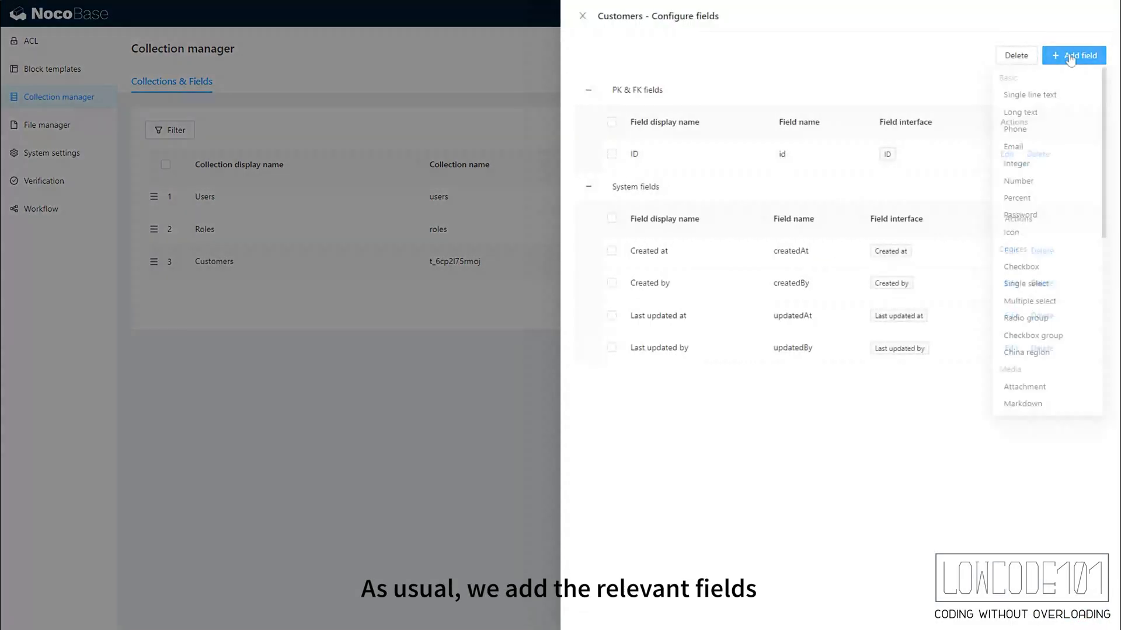
click(1046, 95)
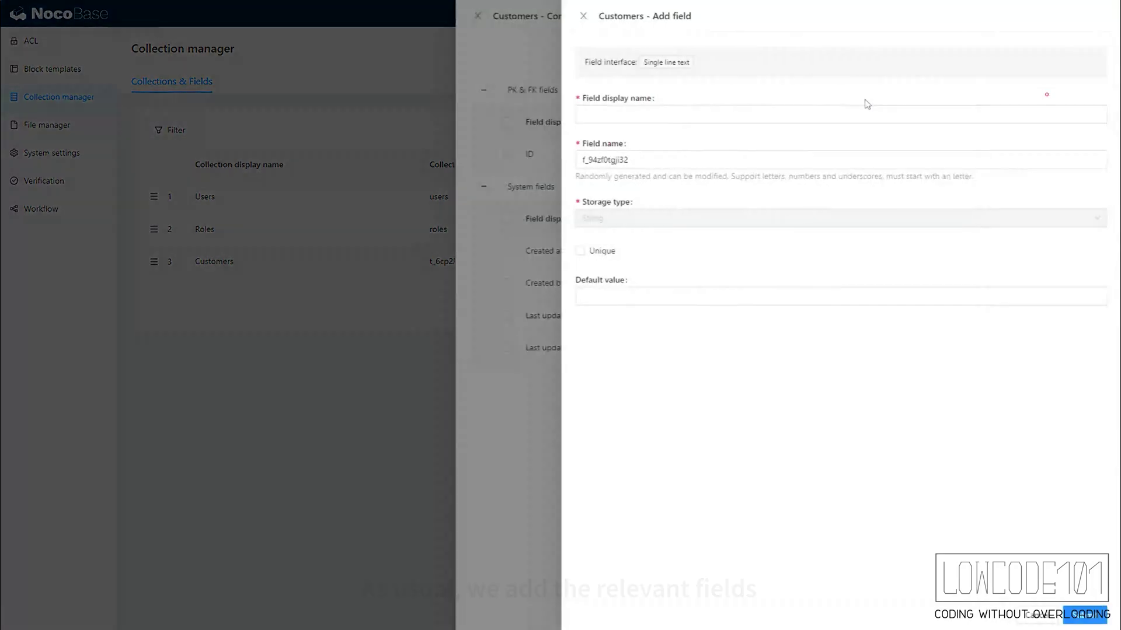
click(770, 107)
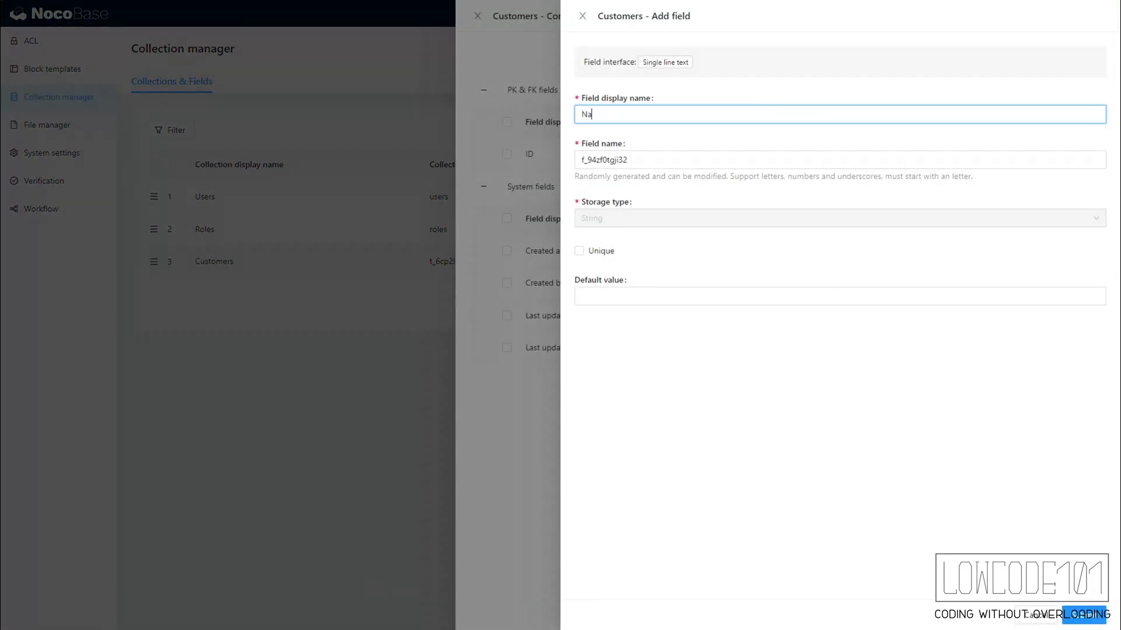
click(1083, 617)
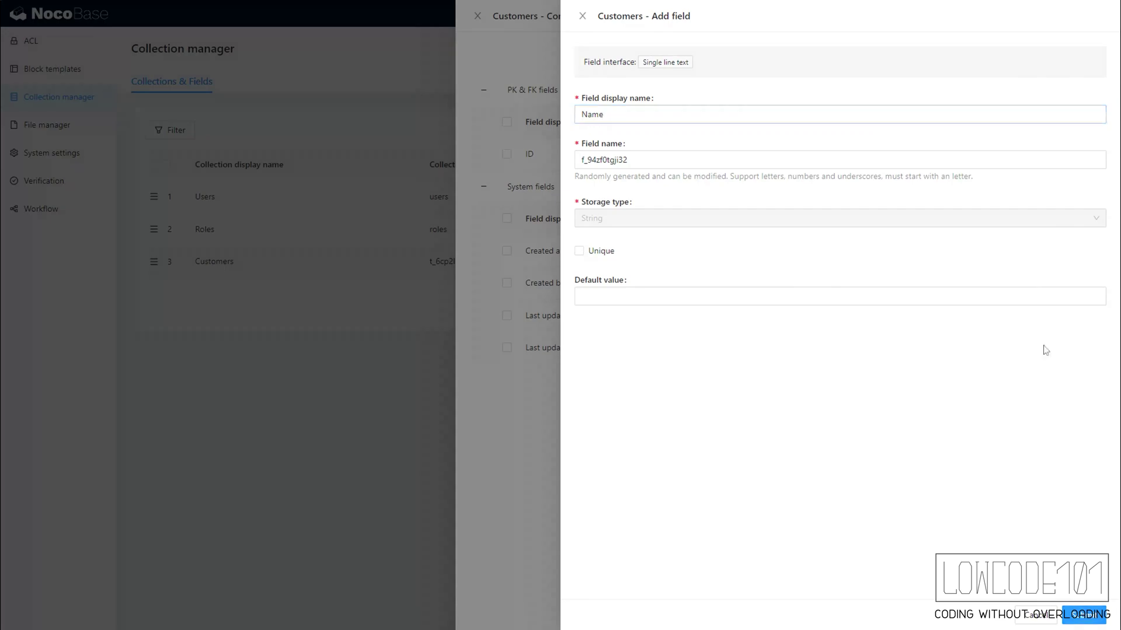
- Add an Email field of type Email and a Phone single line text field
mouse_move(1071, 66)
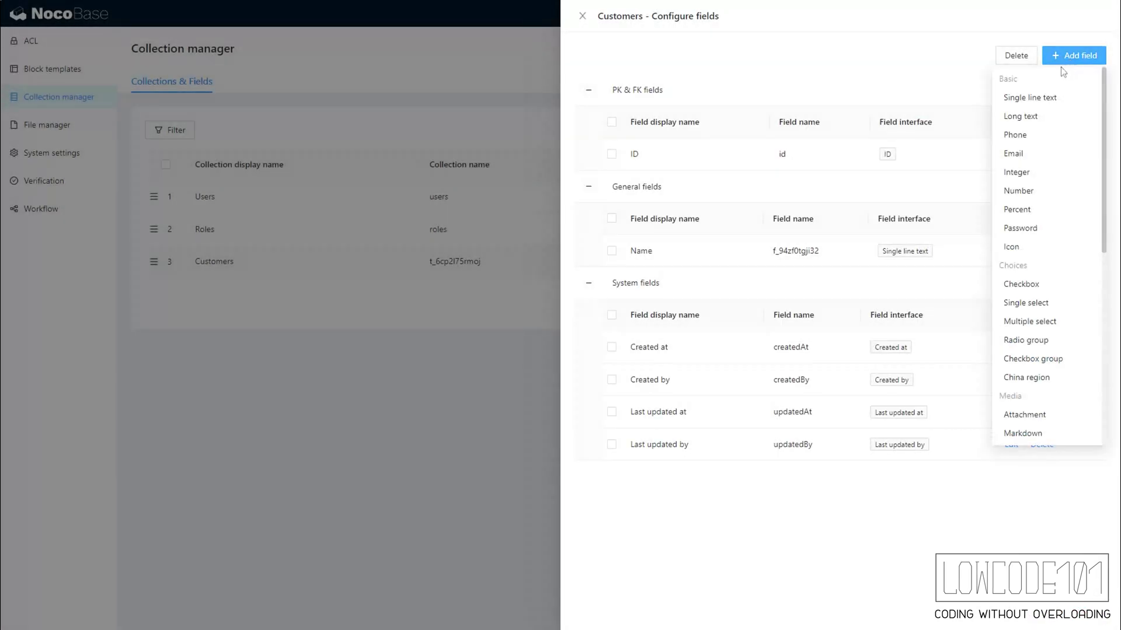
click(1023, 155)
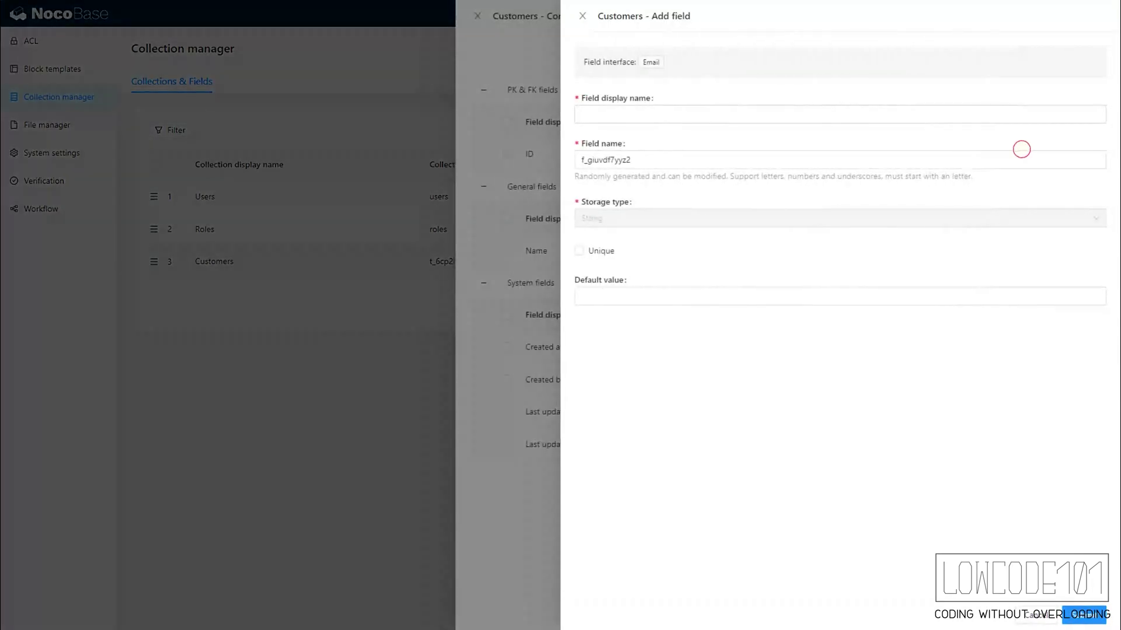
click(751, 111)
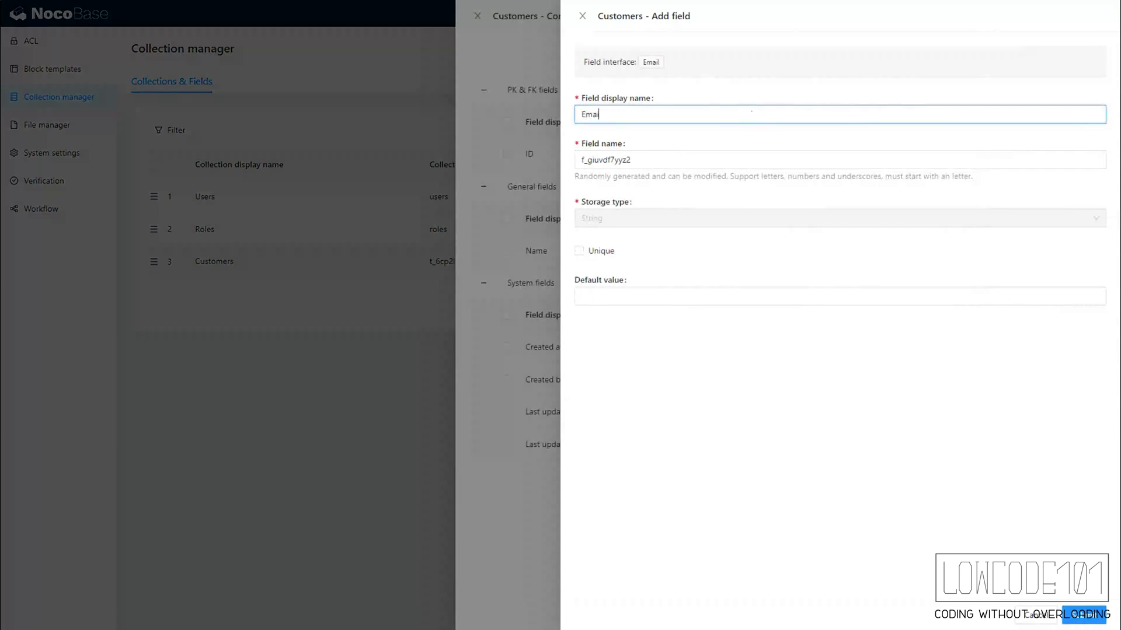
text(Email)
click(1086, 618)
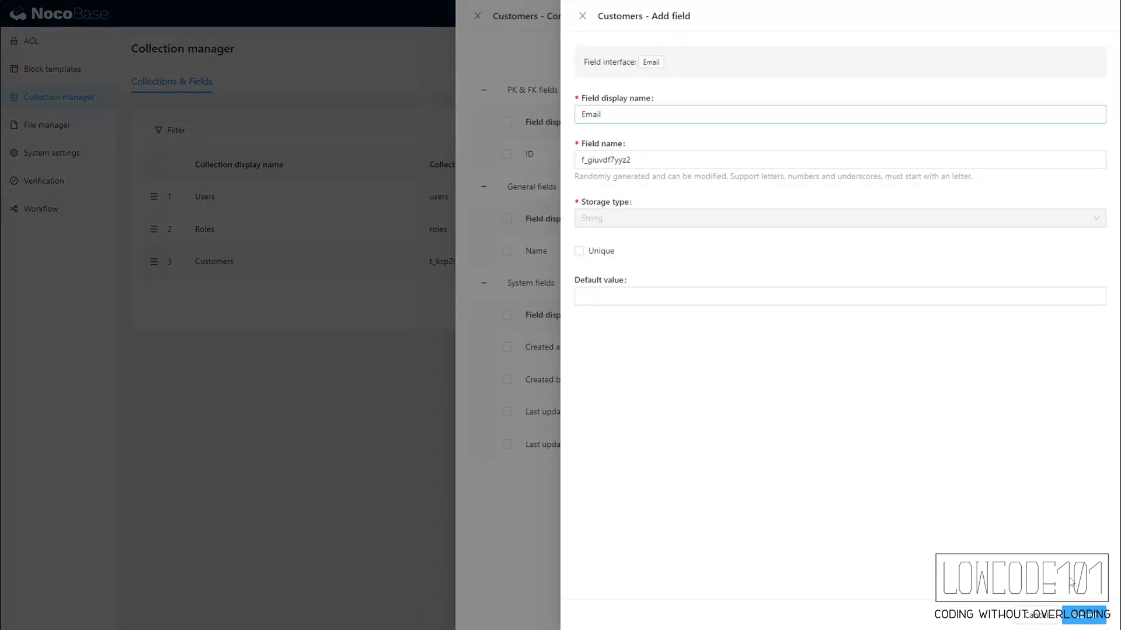
mouse_move(1063, 66)
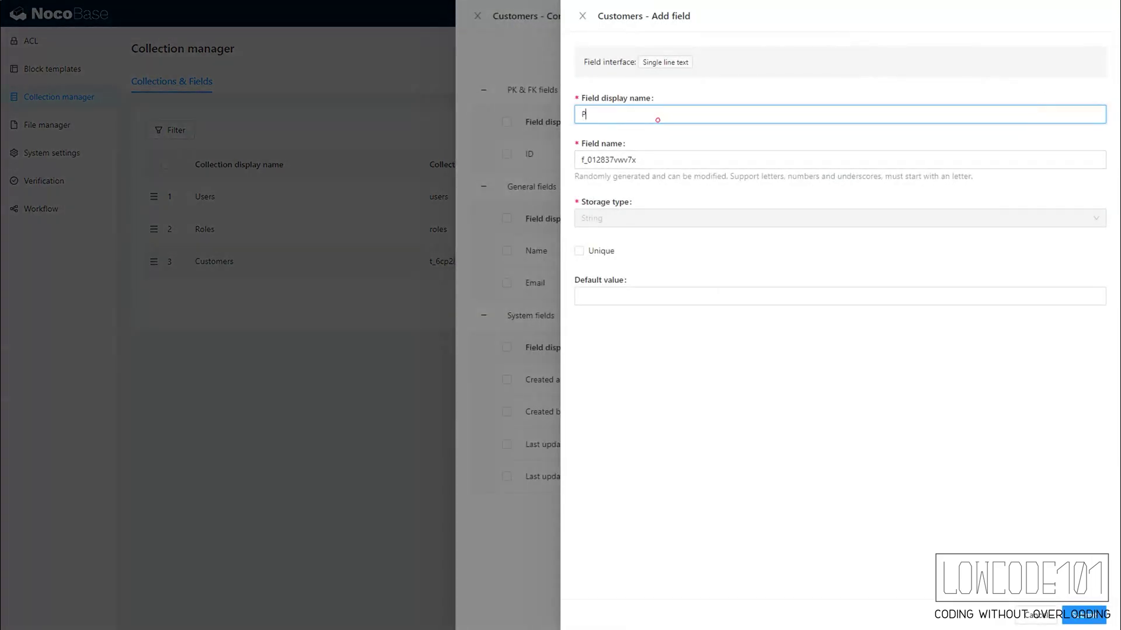
click(1094, 621)
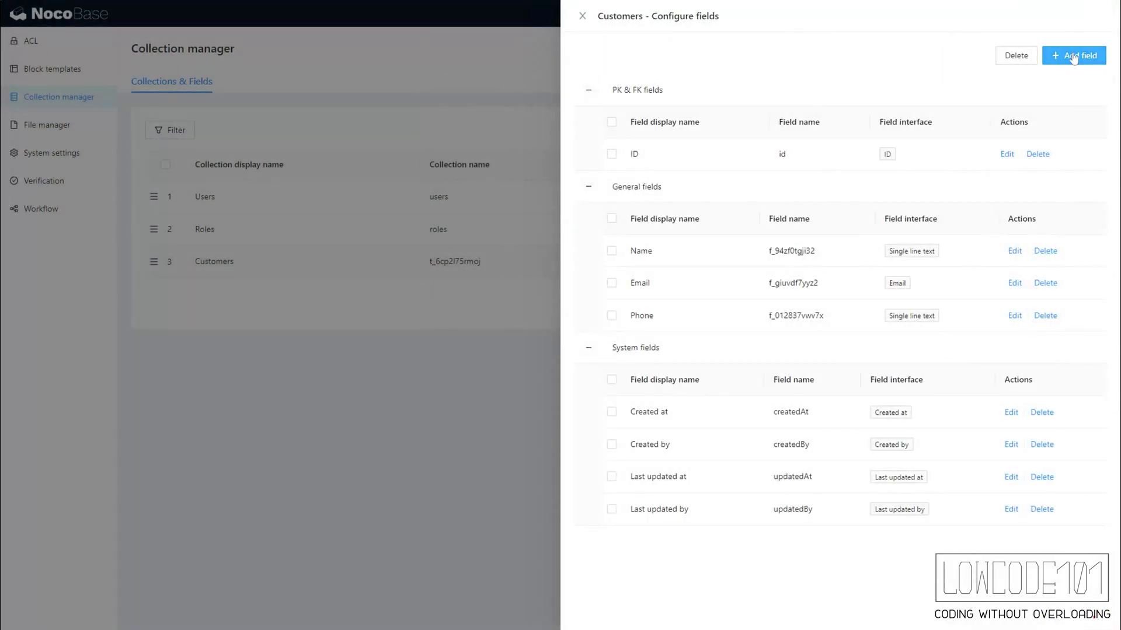
- Add an Assigned To one-to-one (belongs to) field targeting the Users collection
mouse_move(1072, 57)
scroll(1052, 230, down, 5)
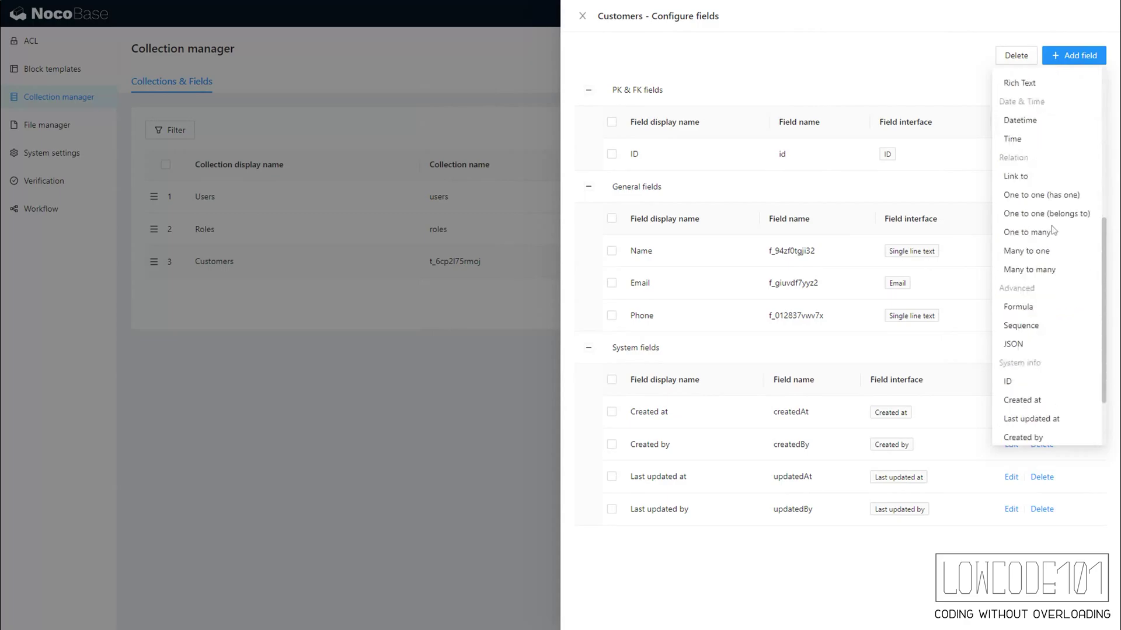
scroll(1055, 227, down, 1)
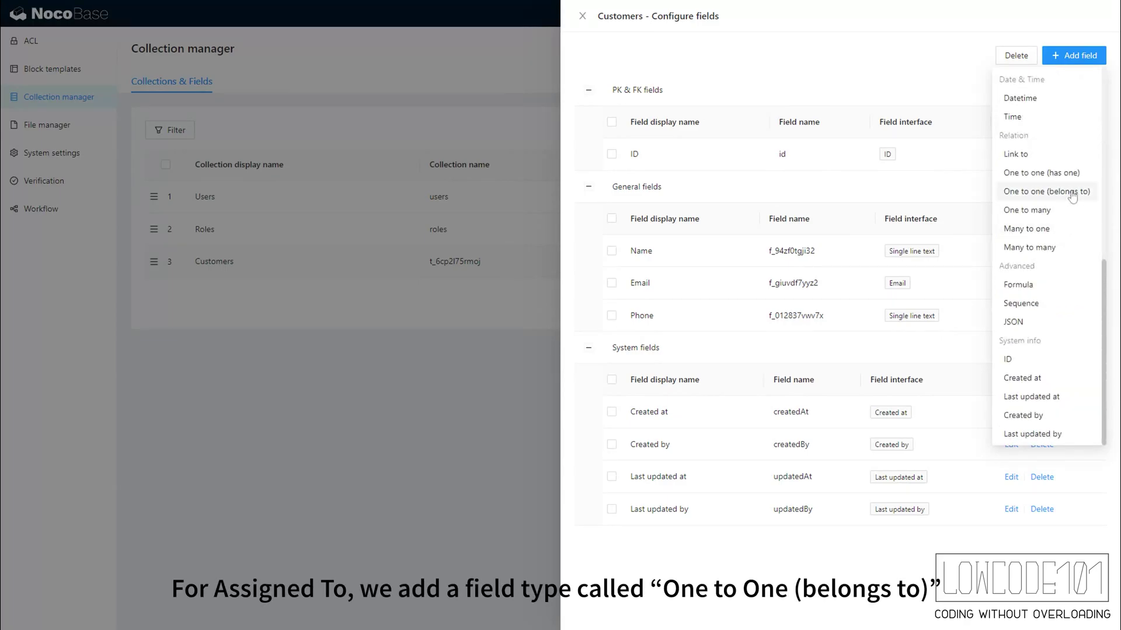
click(1073, 195)
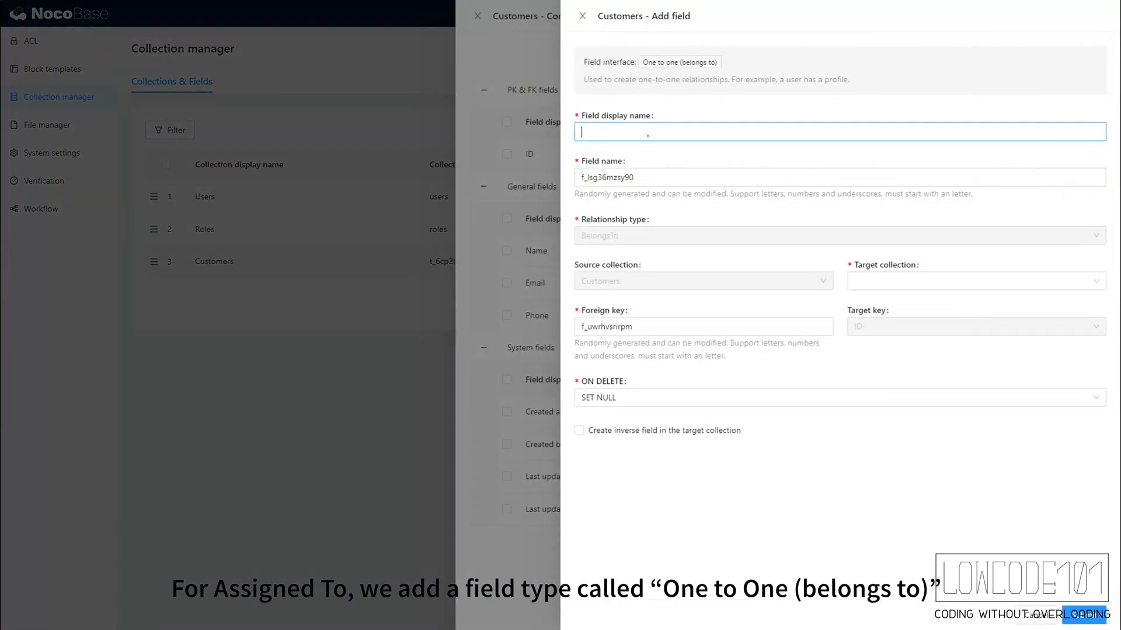
click(648, 136)
text(Assigned To)
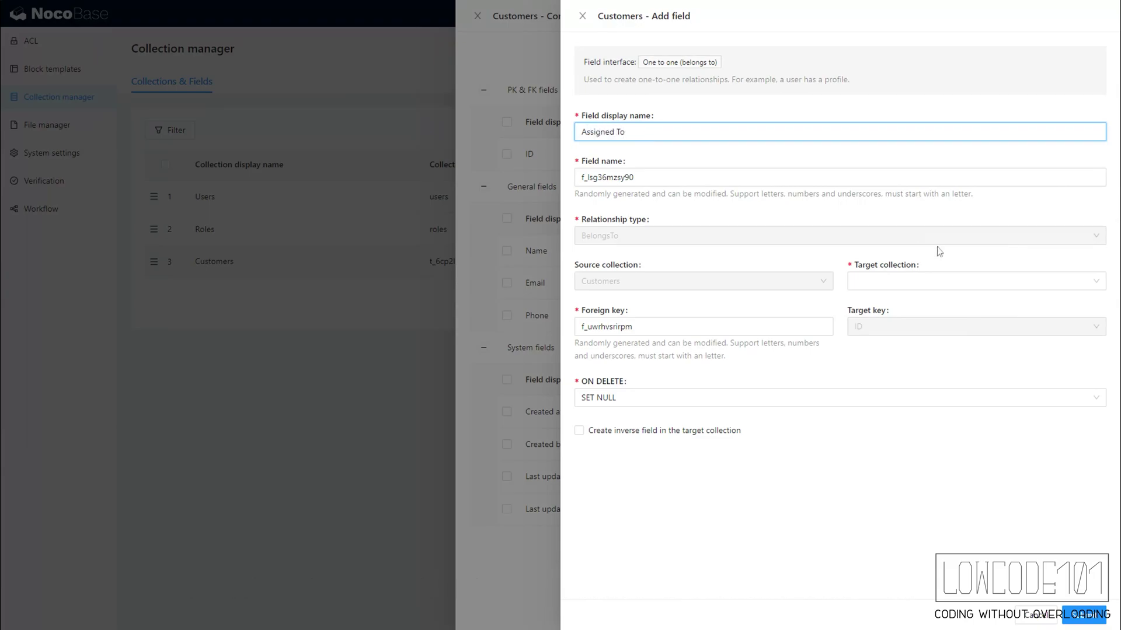
click(970, 281)
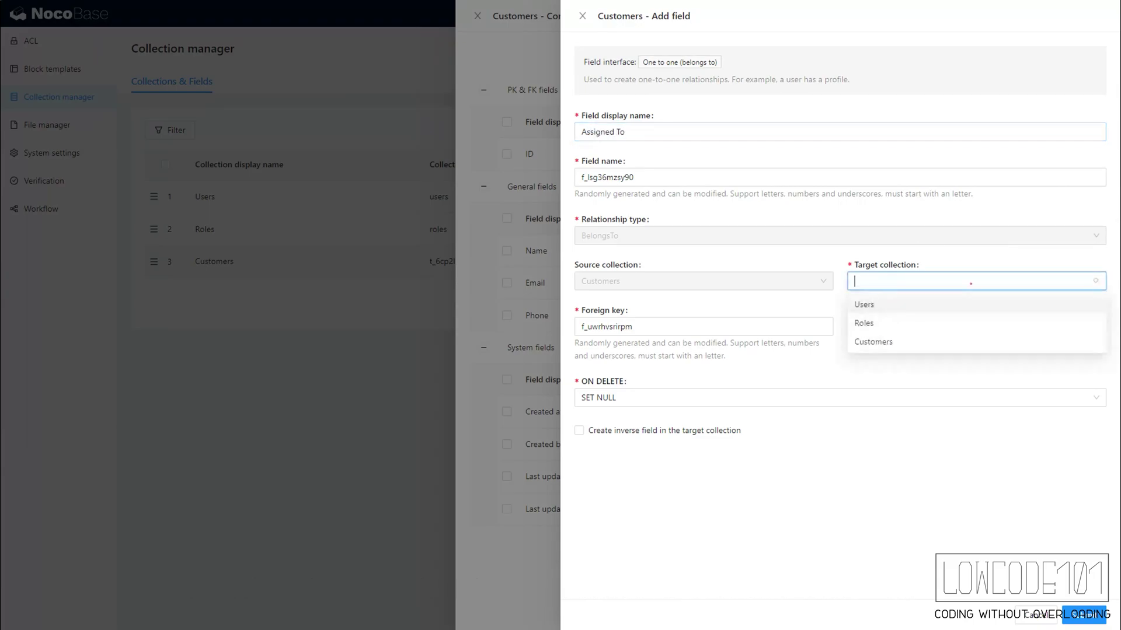
click(946, 312)
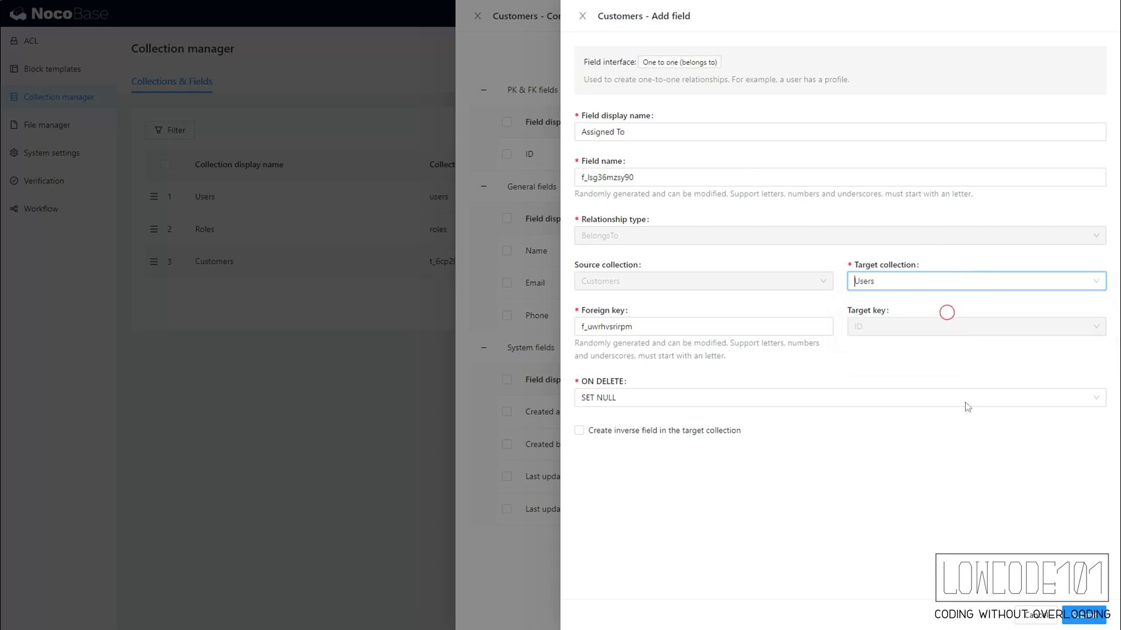
click(1079, 616)
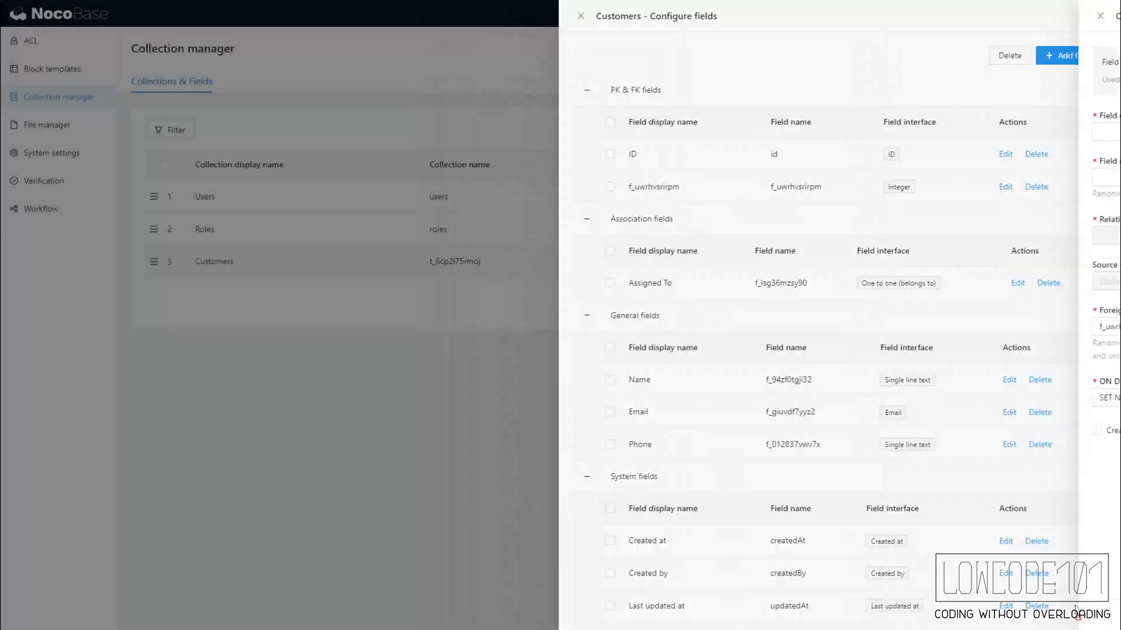
mouse_move(1069, 59)
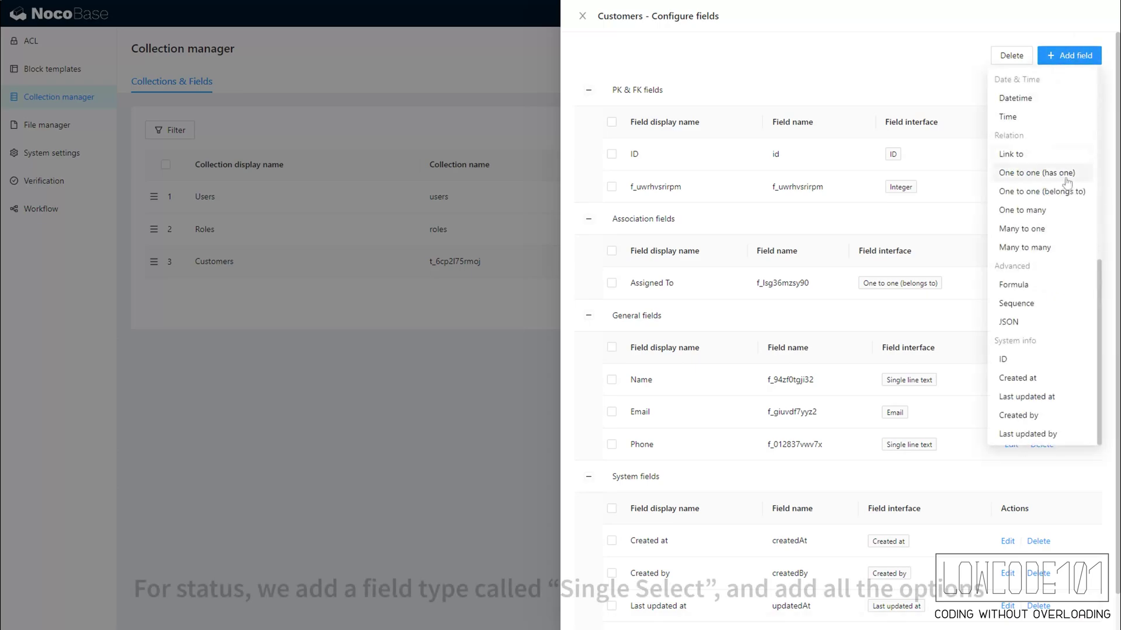
- Add a Status single-select field with options New, Assigned, In Progress, Success, Failed
scroll(1058, 199, up, 8)
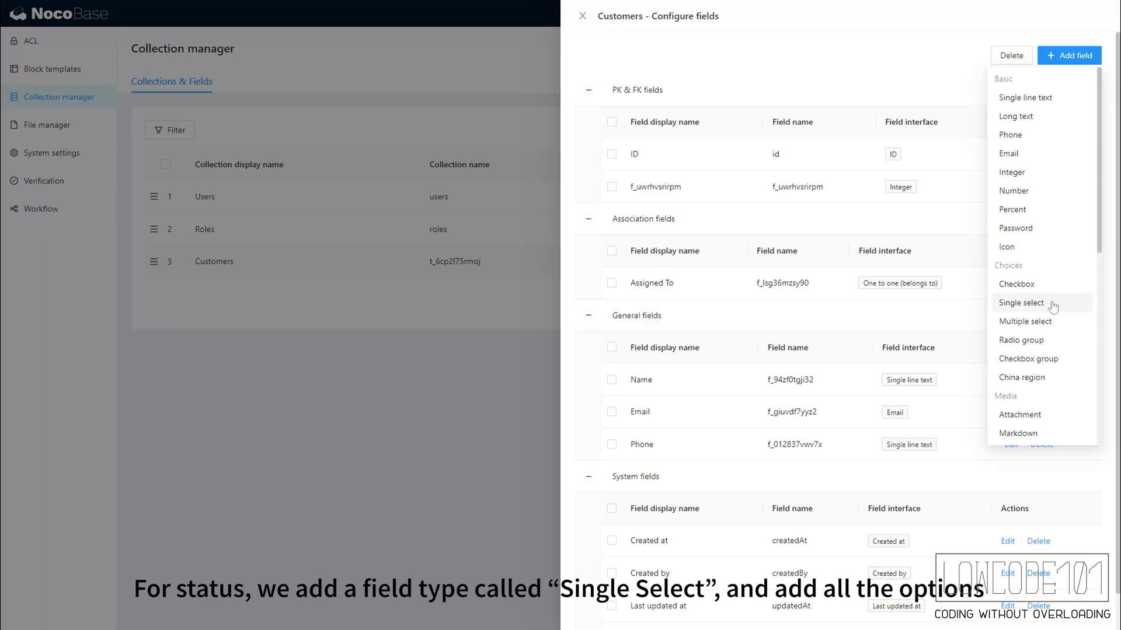
click(1050, 302)
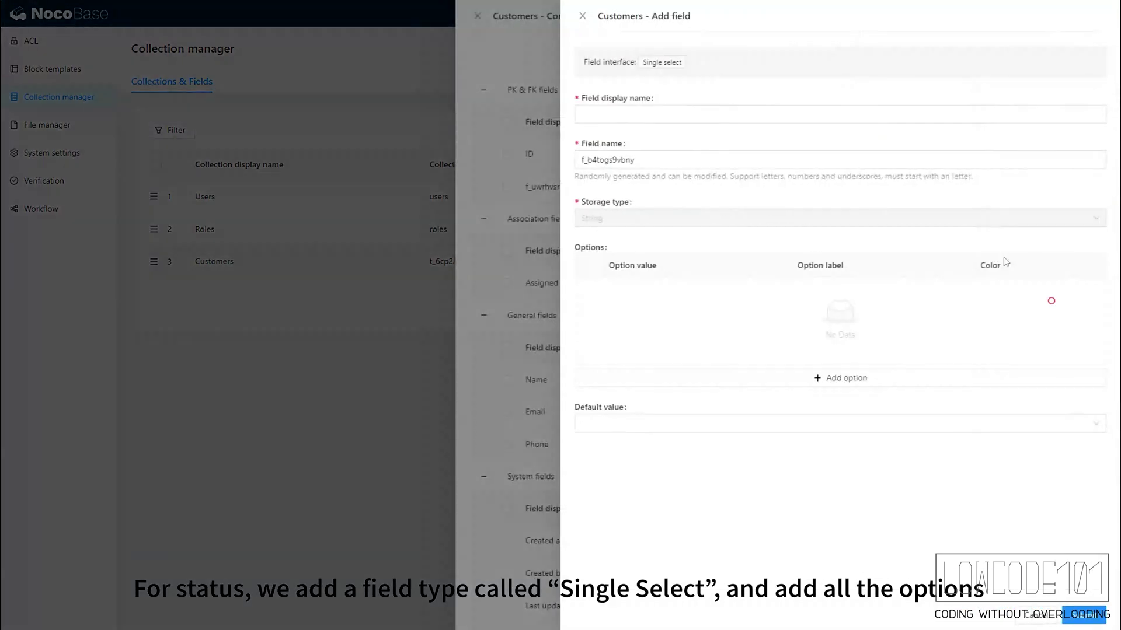
click(849, 388)
click(840, 293)
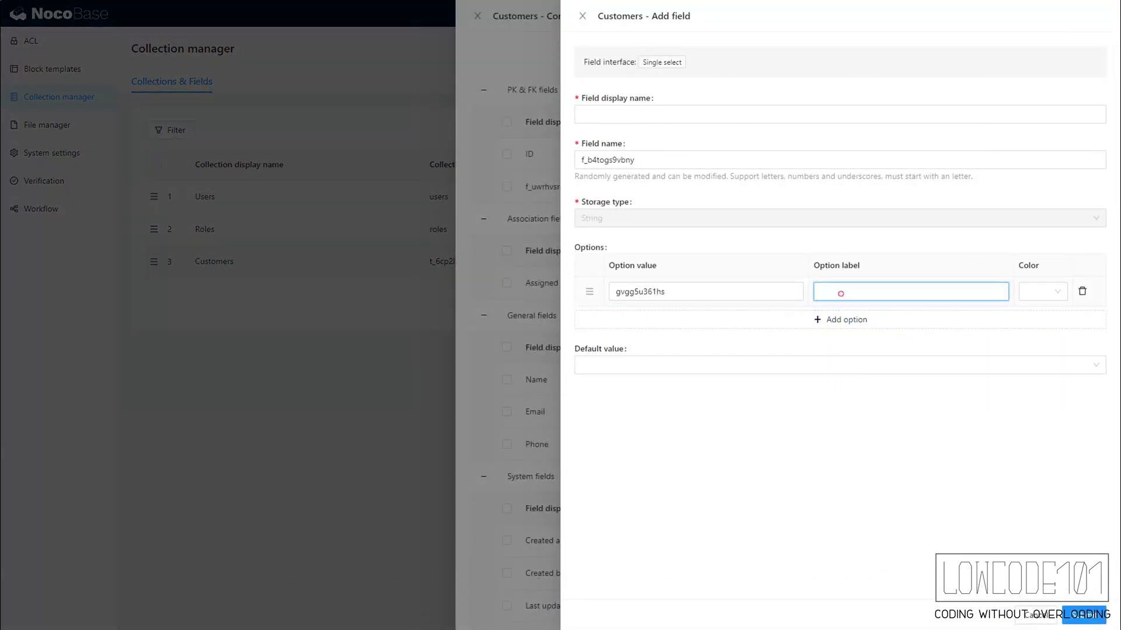
text(New)
click(847, 320)
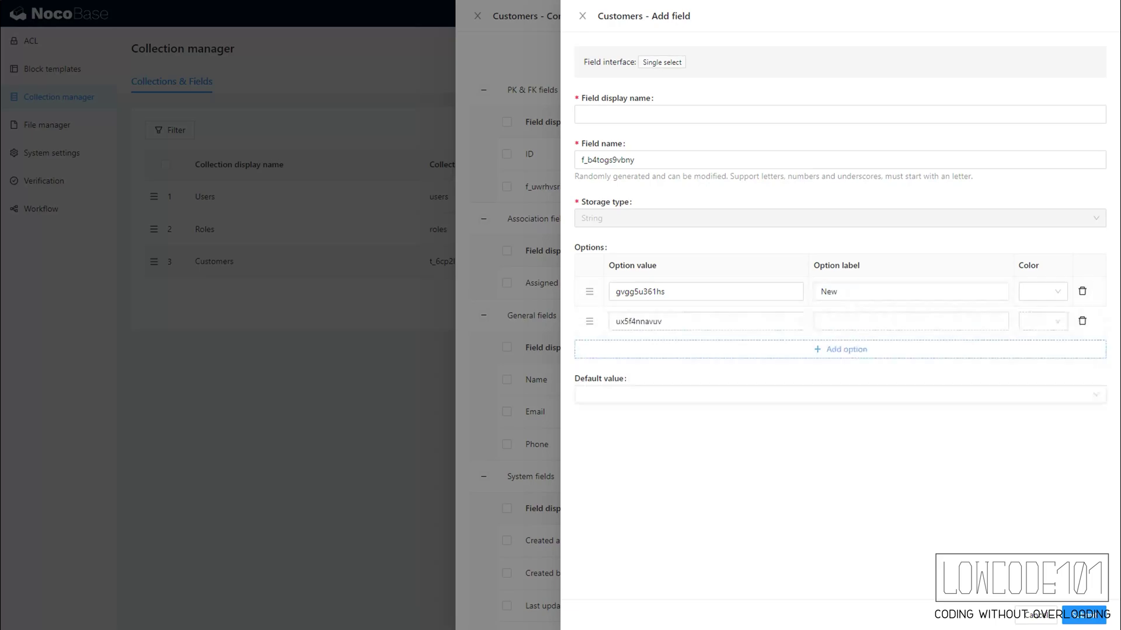
click(844, 321)
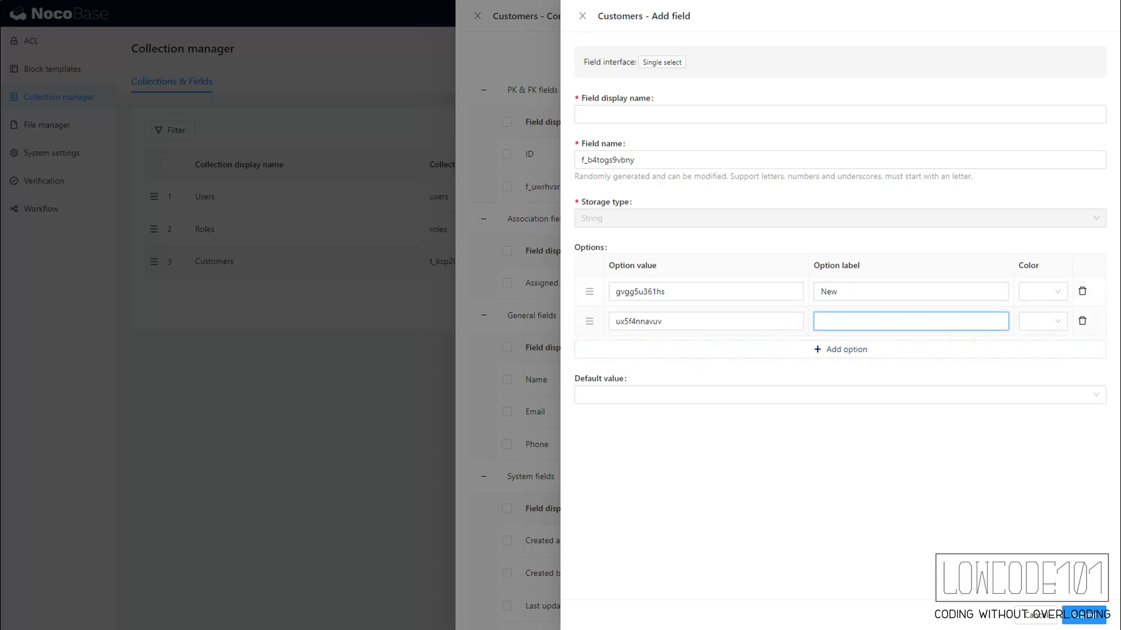
click(852, 349)
click(854, 350)
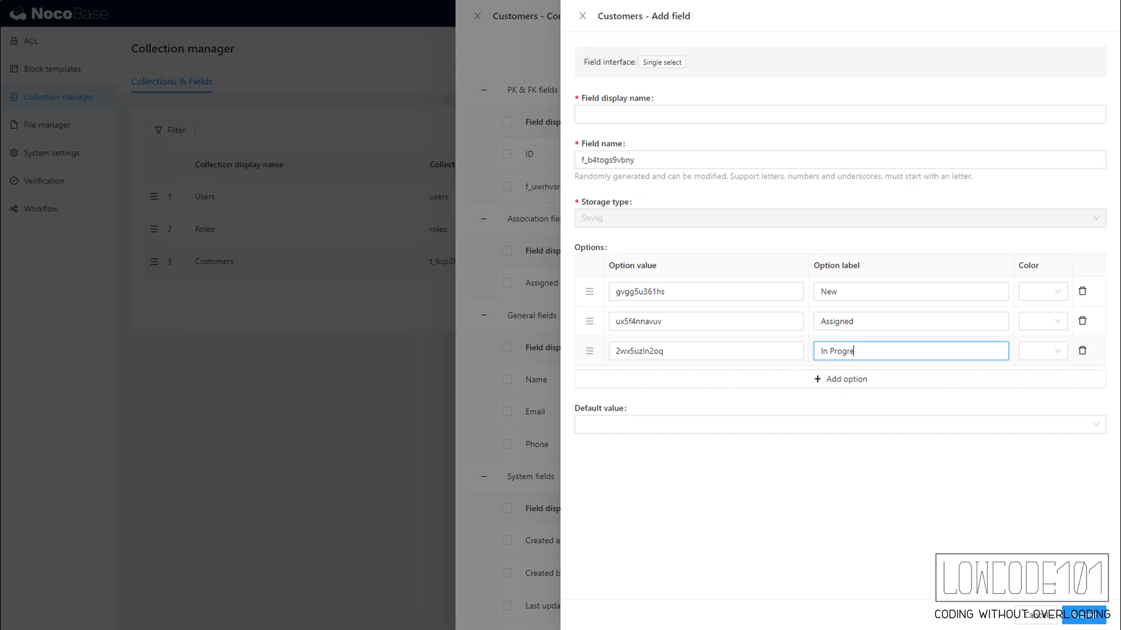
click(842, 385)
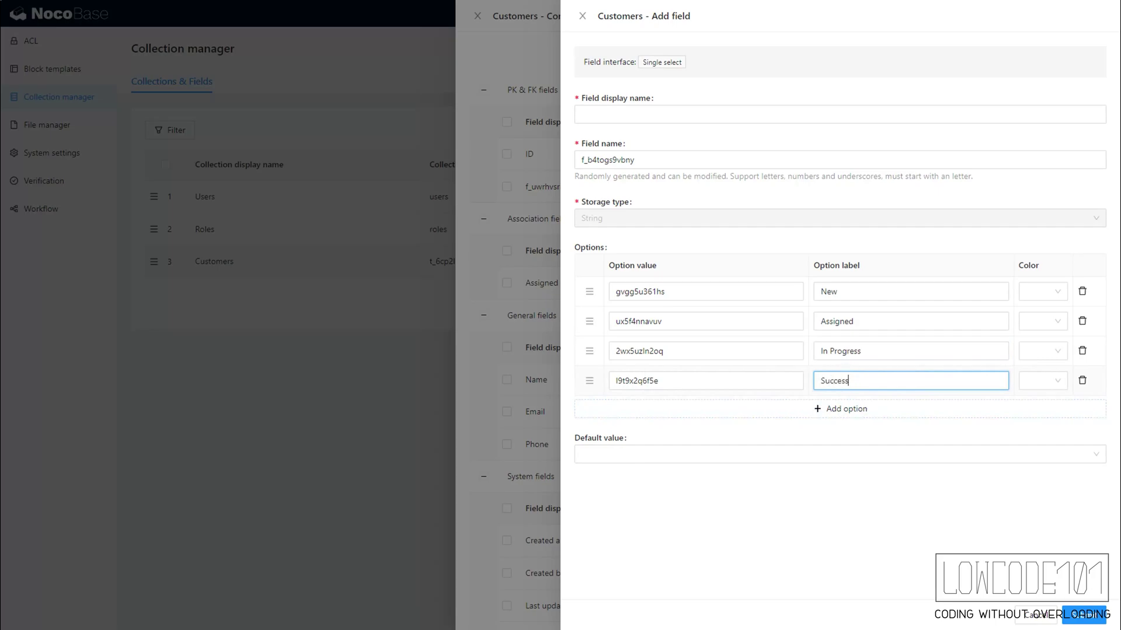
click(862, 411)
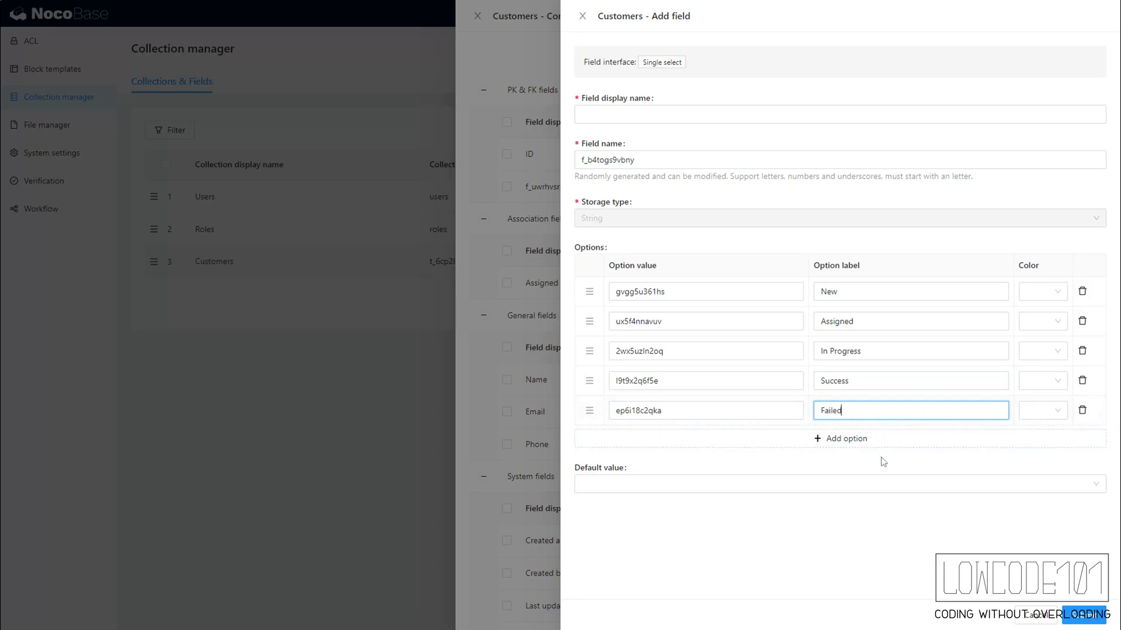
click(1083, 616)
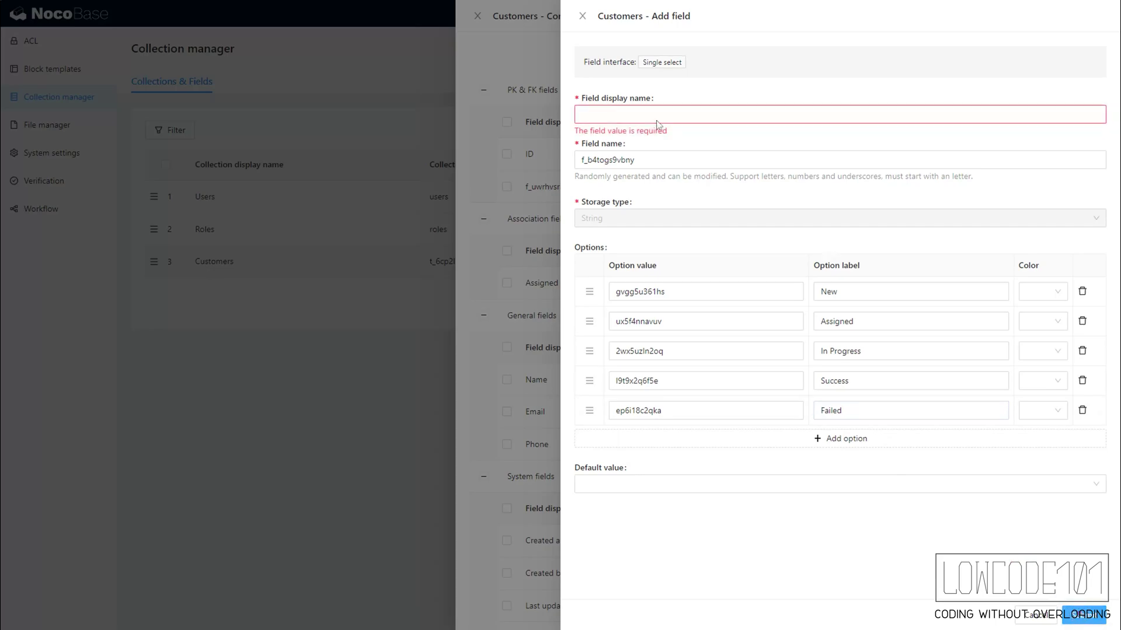
click(622, 119)
text(Status)
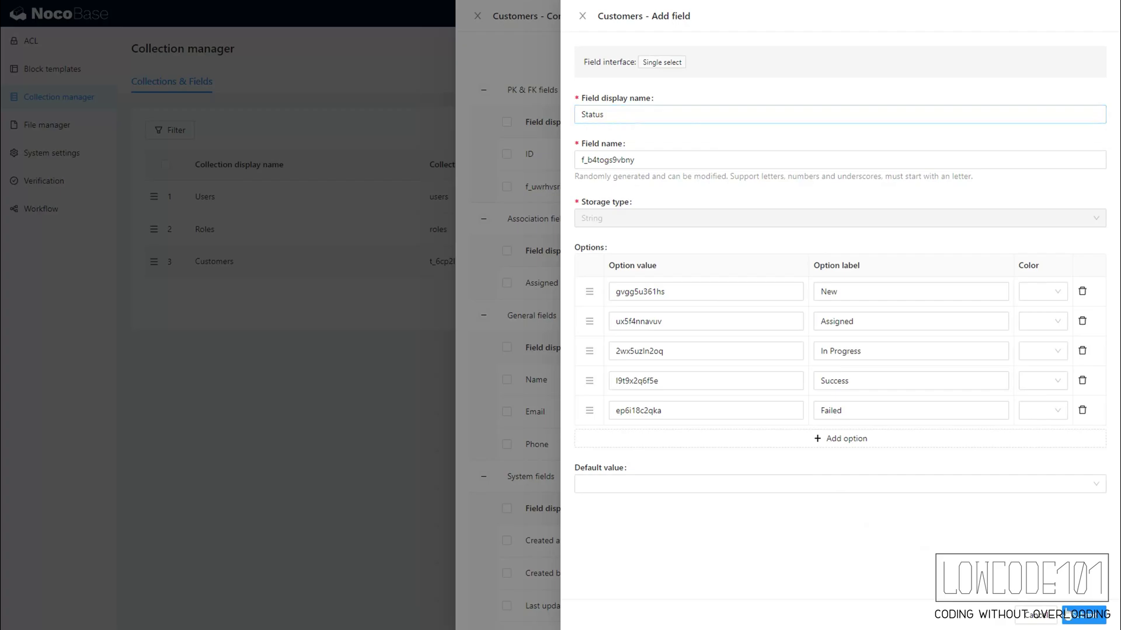
click(860, 526)
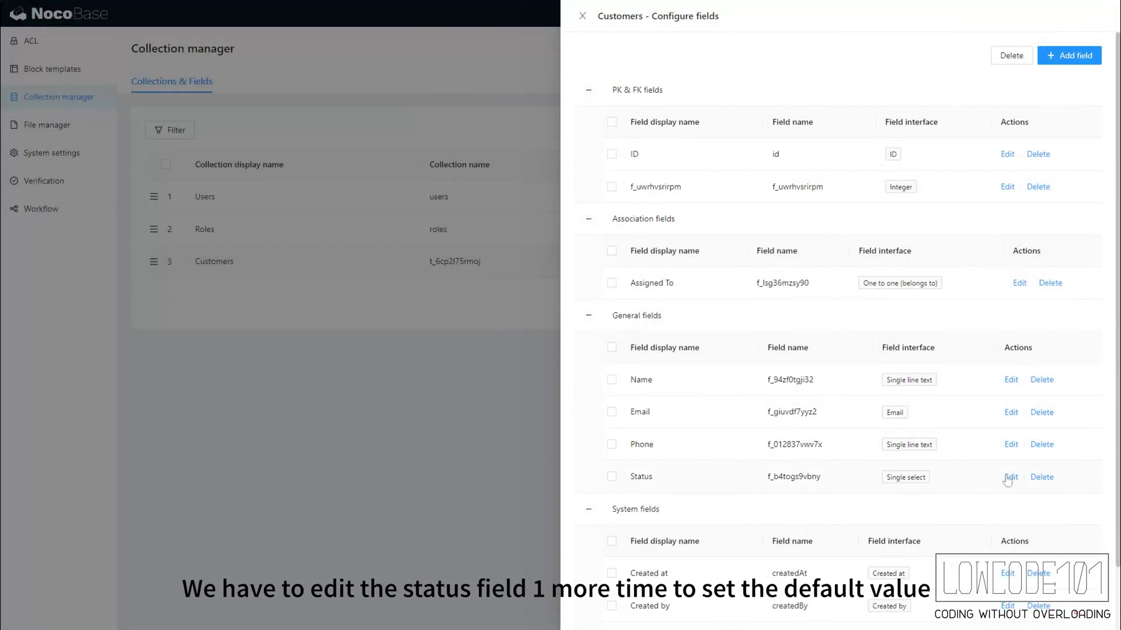
- Set the Status field's default value to New
click(1010, 477)
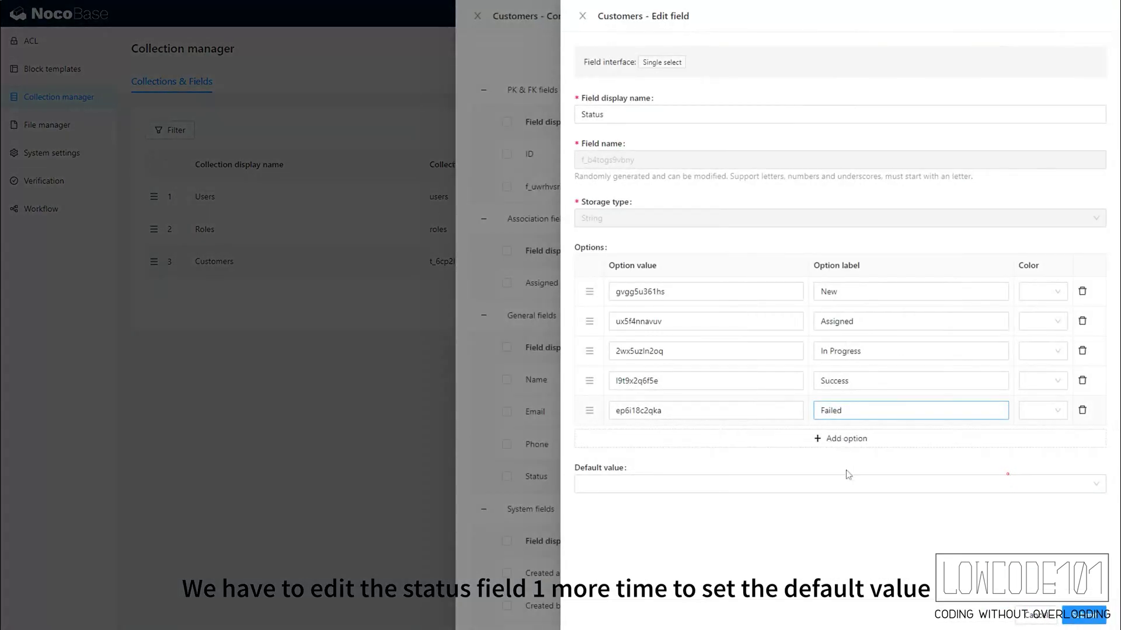
click(848, 482)
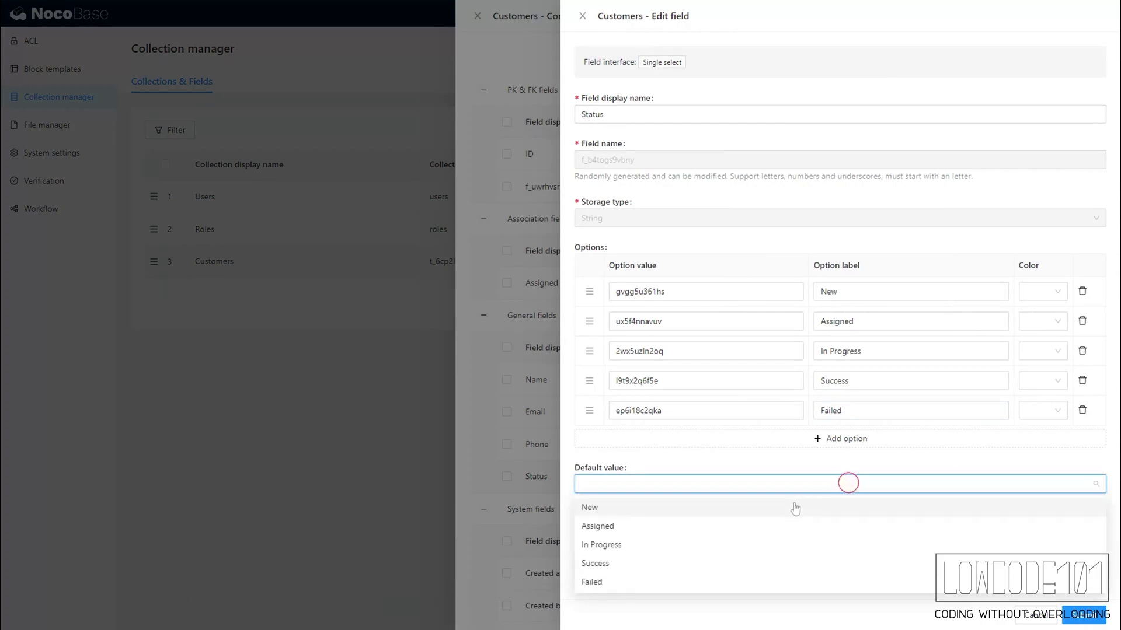
click(808, 505)
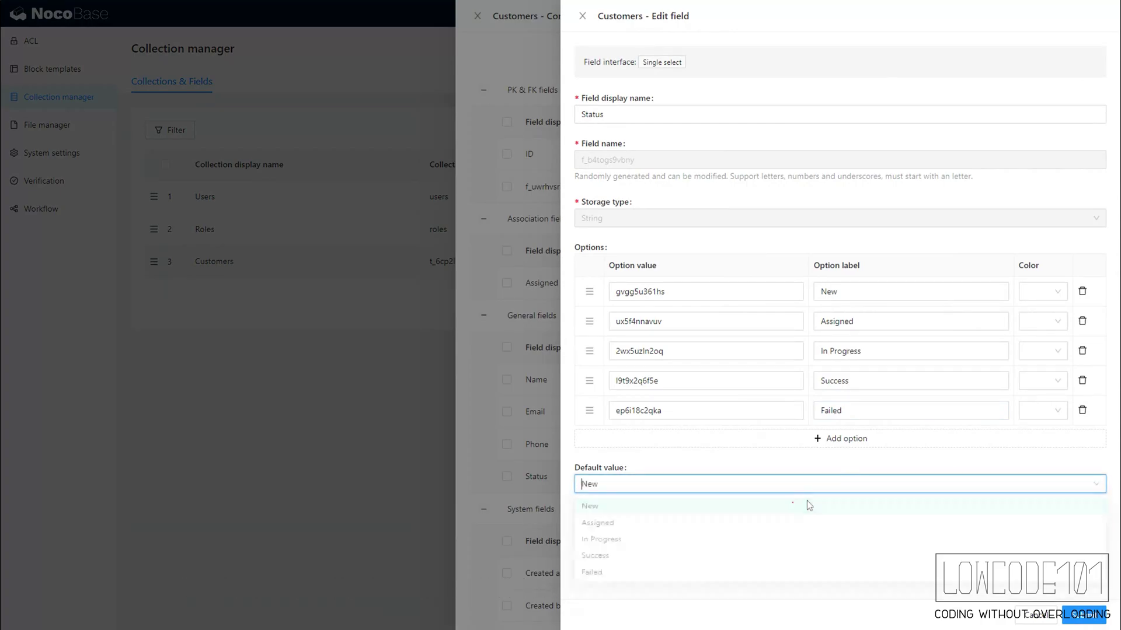
click(1081, 614)
- Add a Remarks long text field, then close the Customers field list
mouse_move(1080, 61)
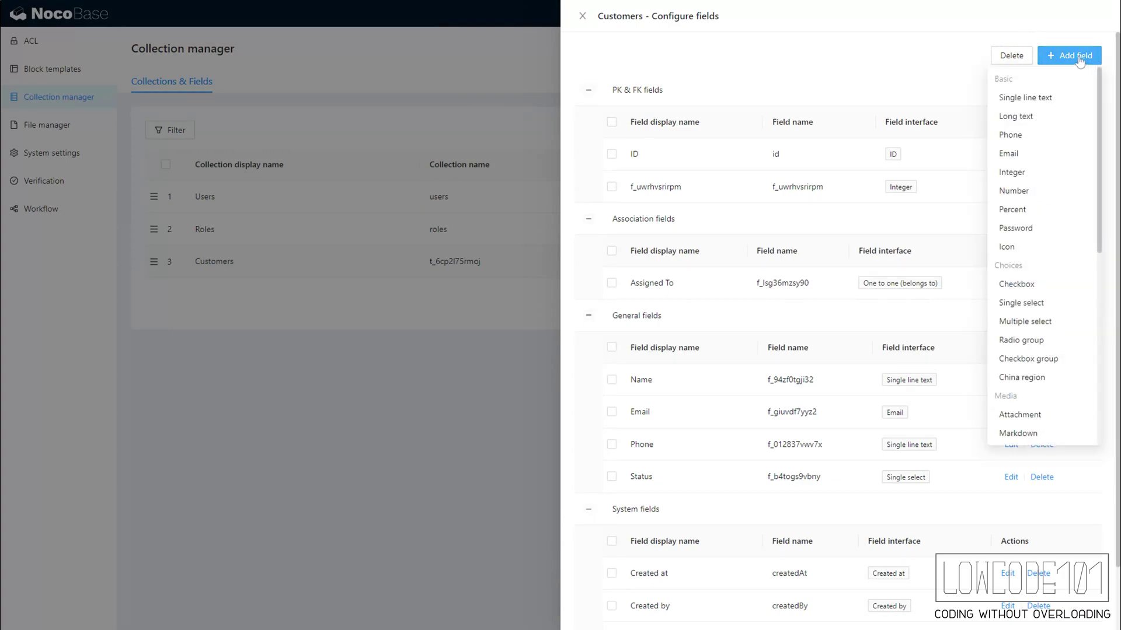
click(1028, 117)
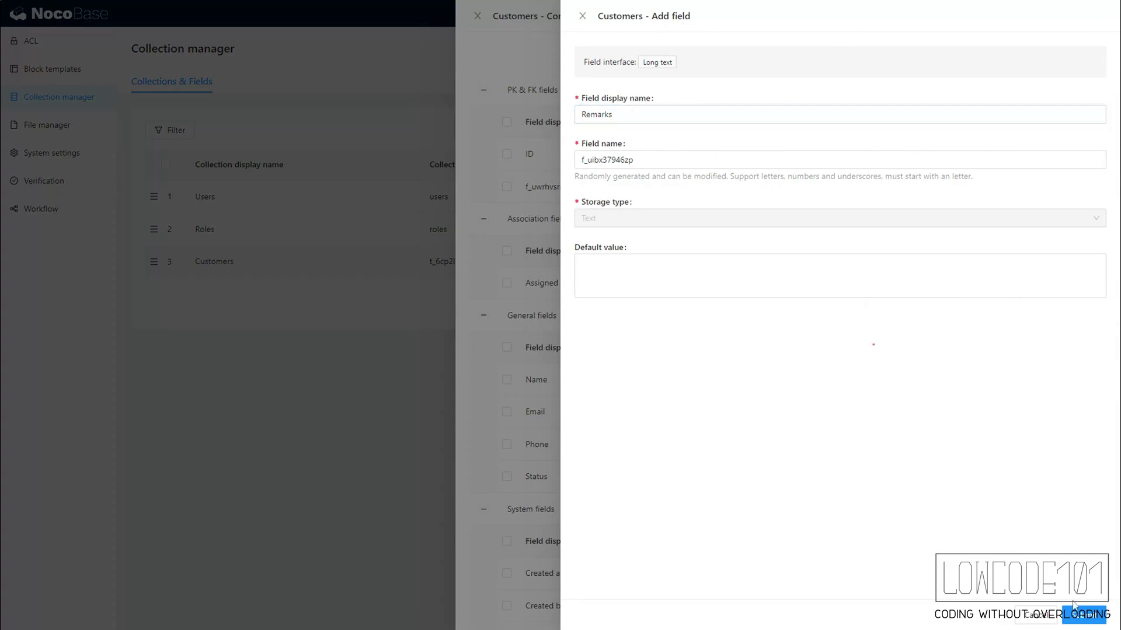
click(1084, 614)
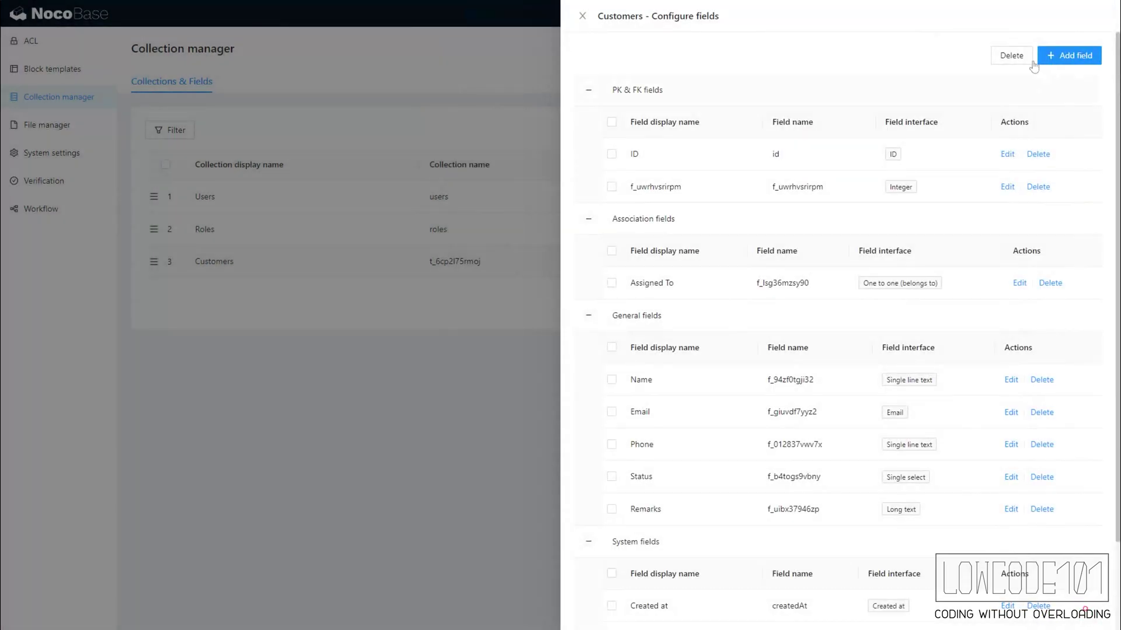
click(520, 418)
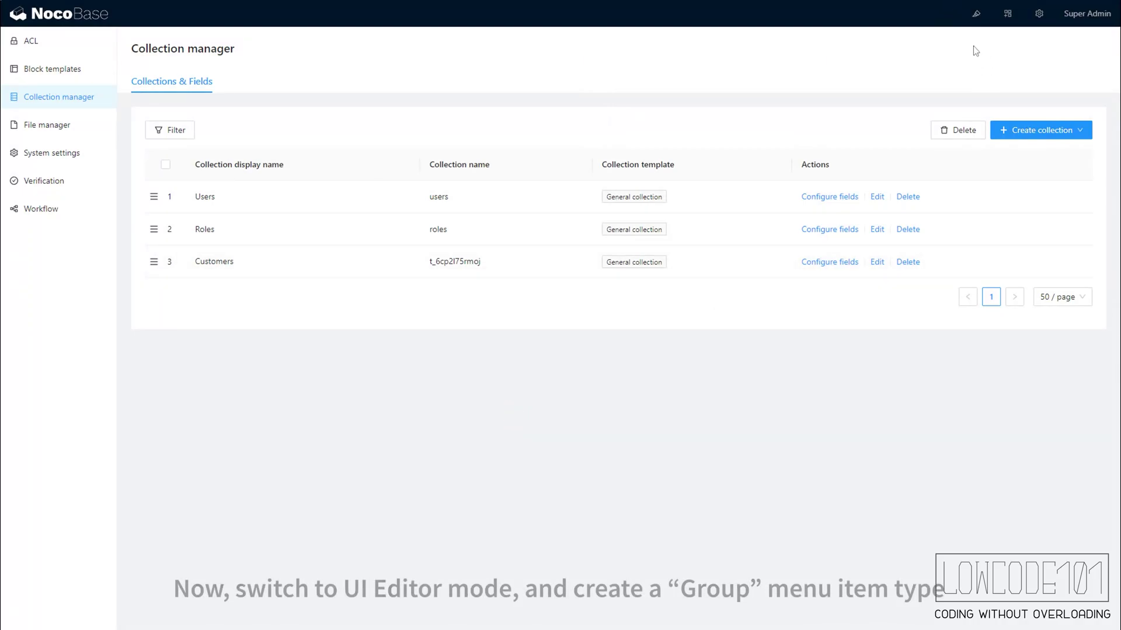
- Turn on UI editing and add an Admin group to the top menu
click(975, 13)
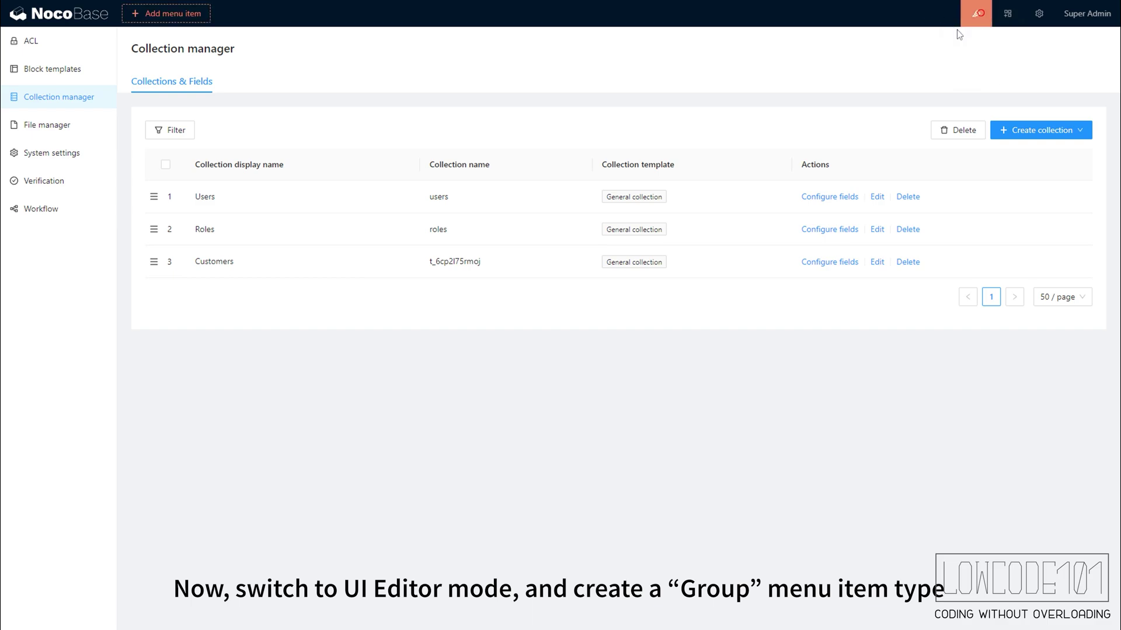
mouse_move(181, 19)
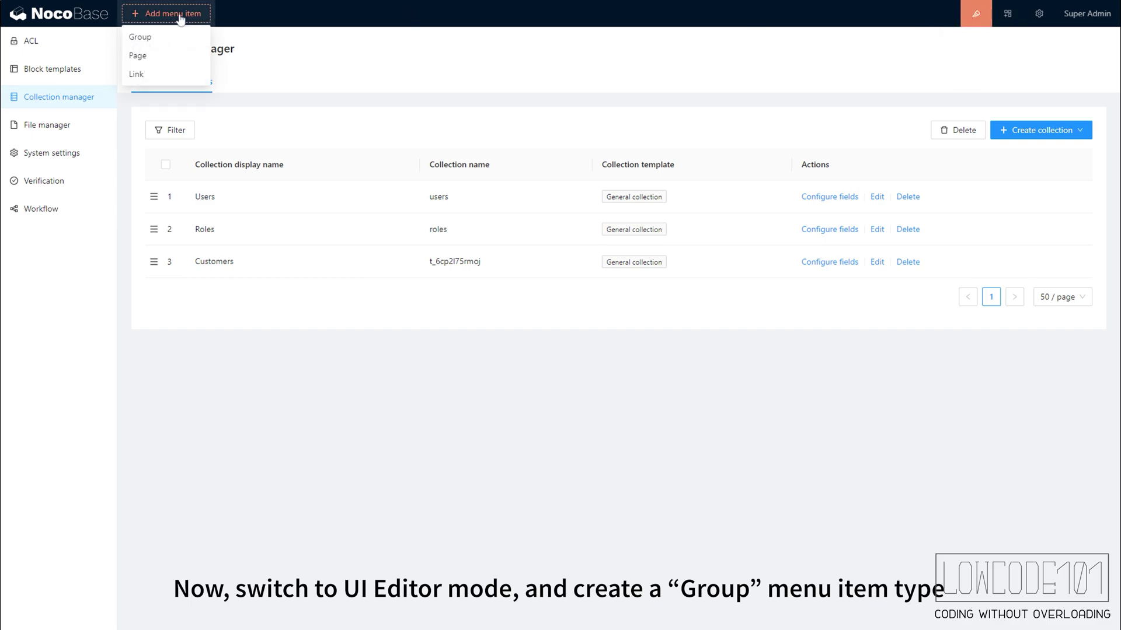
click(157, 36)
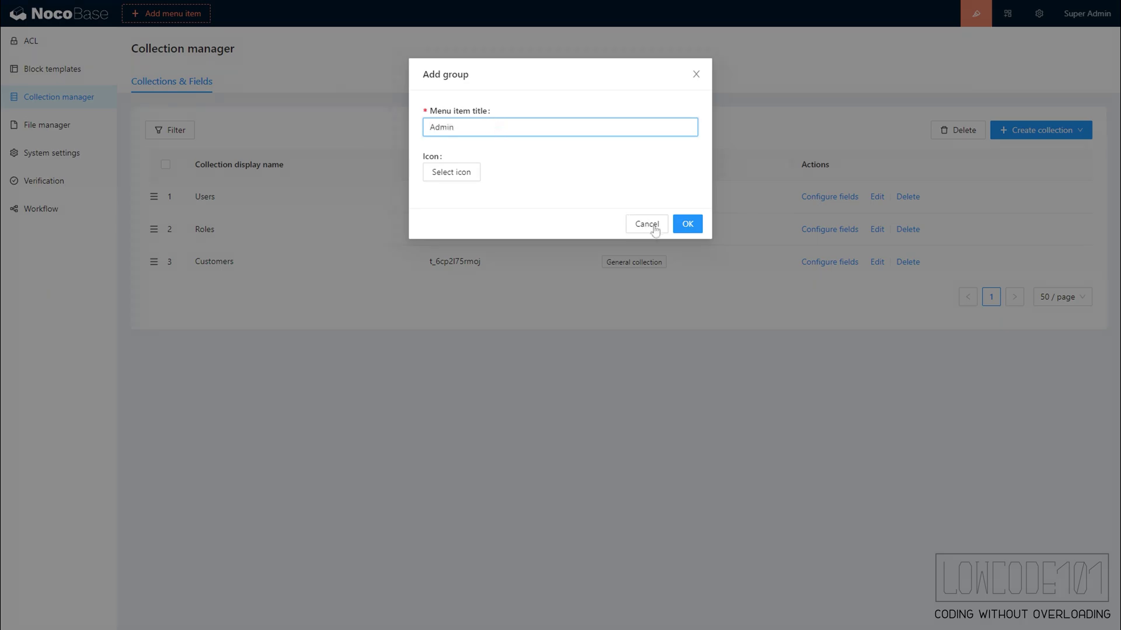
click(687, 224)
- Start a new top-menu page titled My Customers
mouse_move(204, 18)
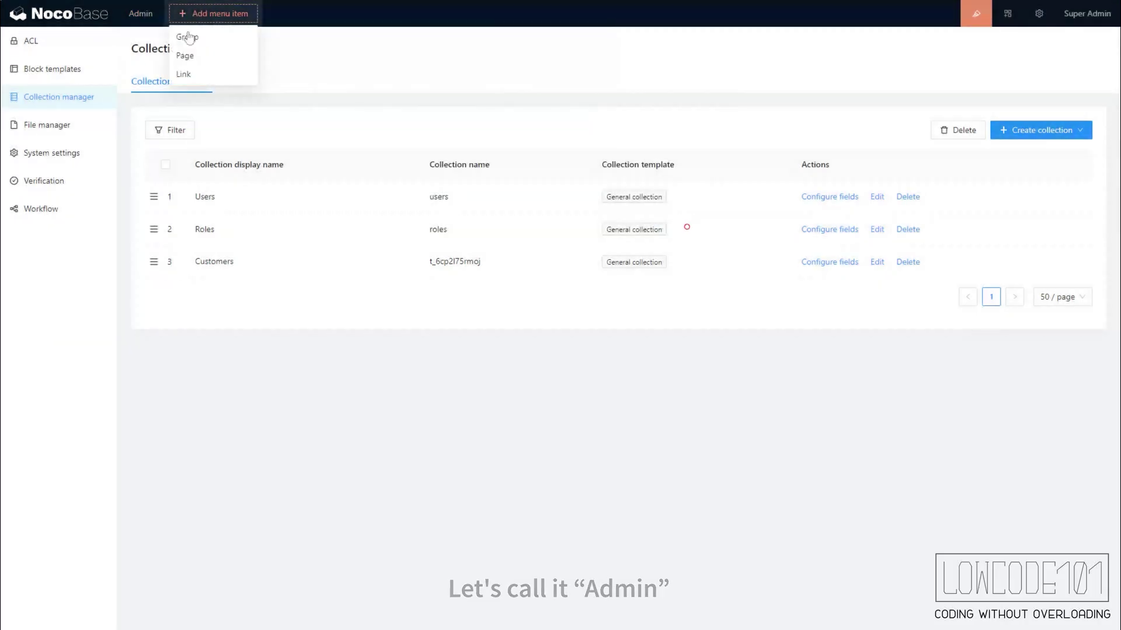
click(185, 53)
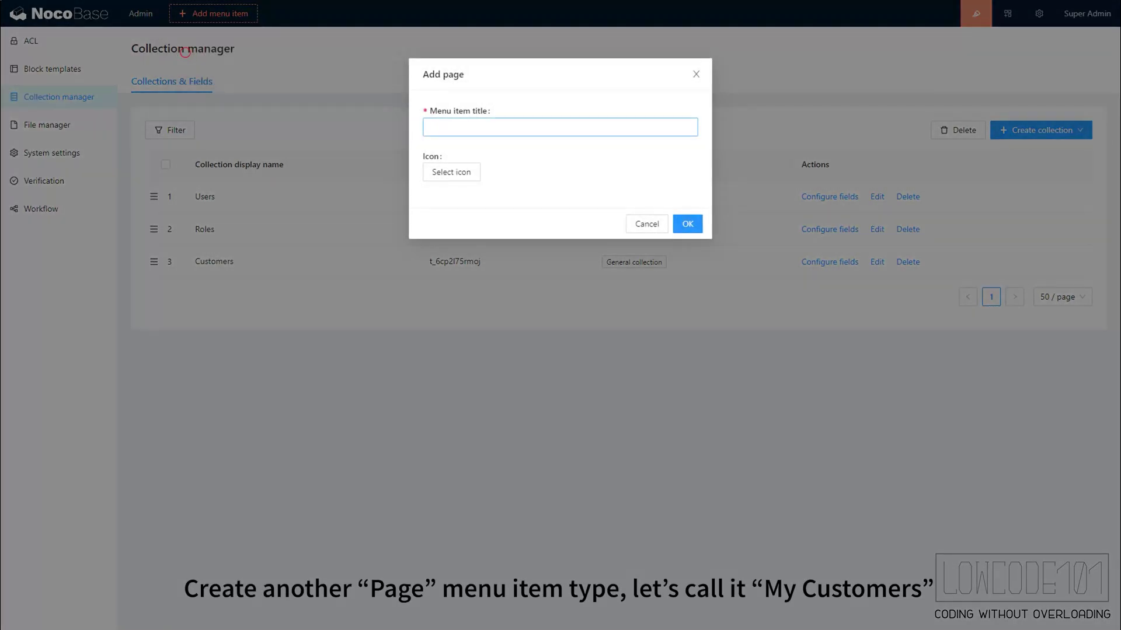
click(487, 131)
text(My)
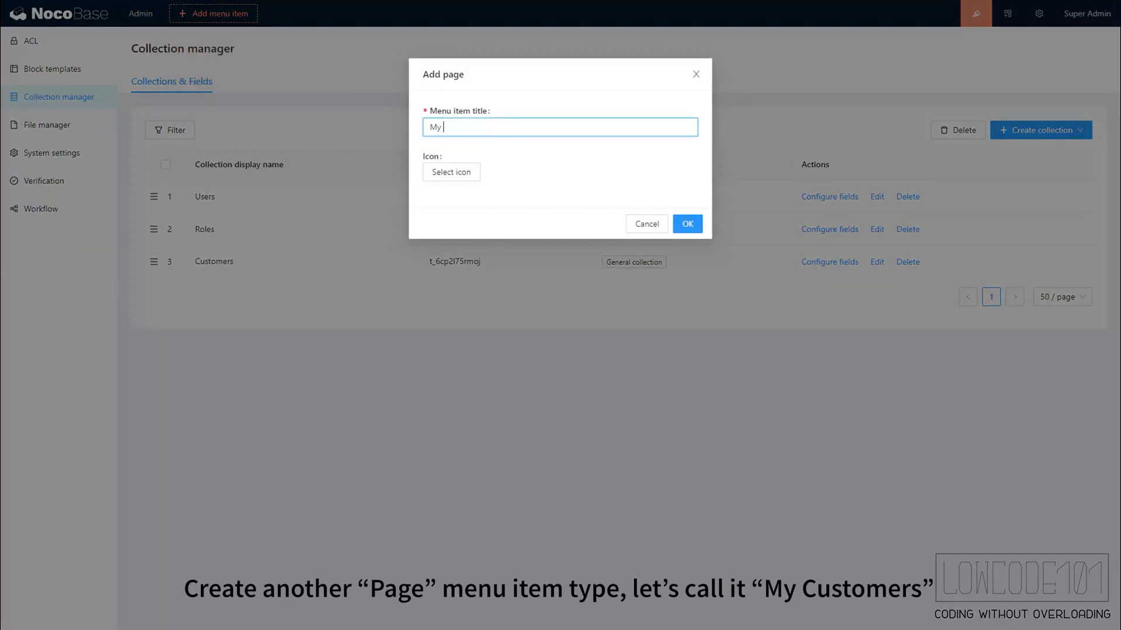
text( Customers)
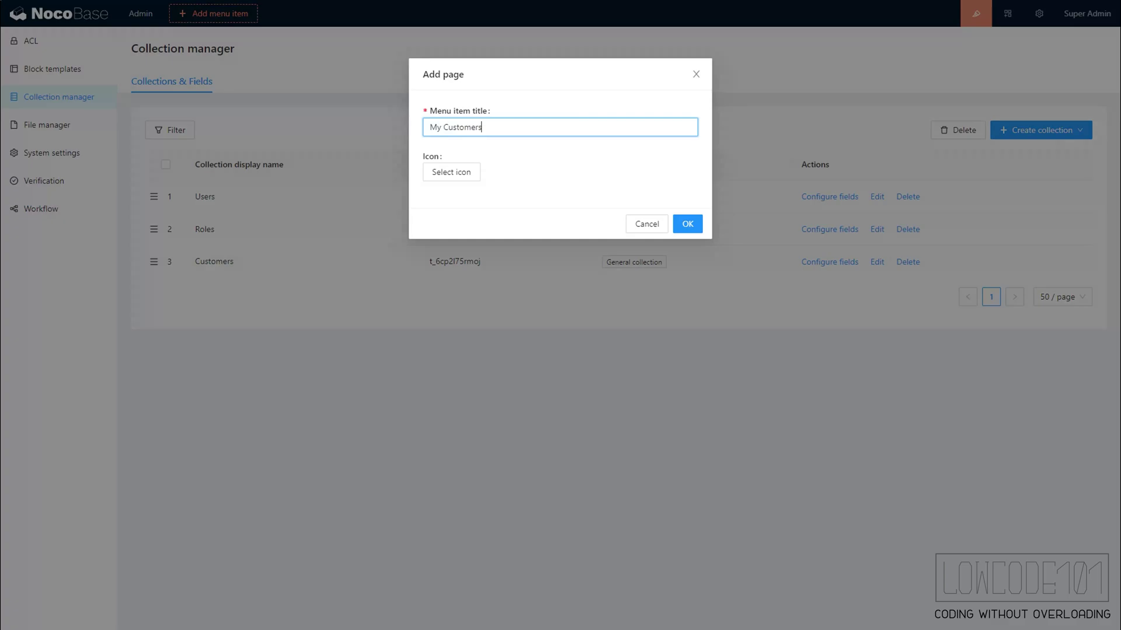
- Confirm the My Customers page and add a Users page under the Admin group
click(687, 224)
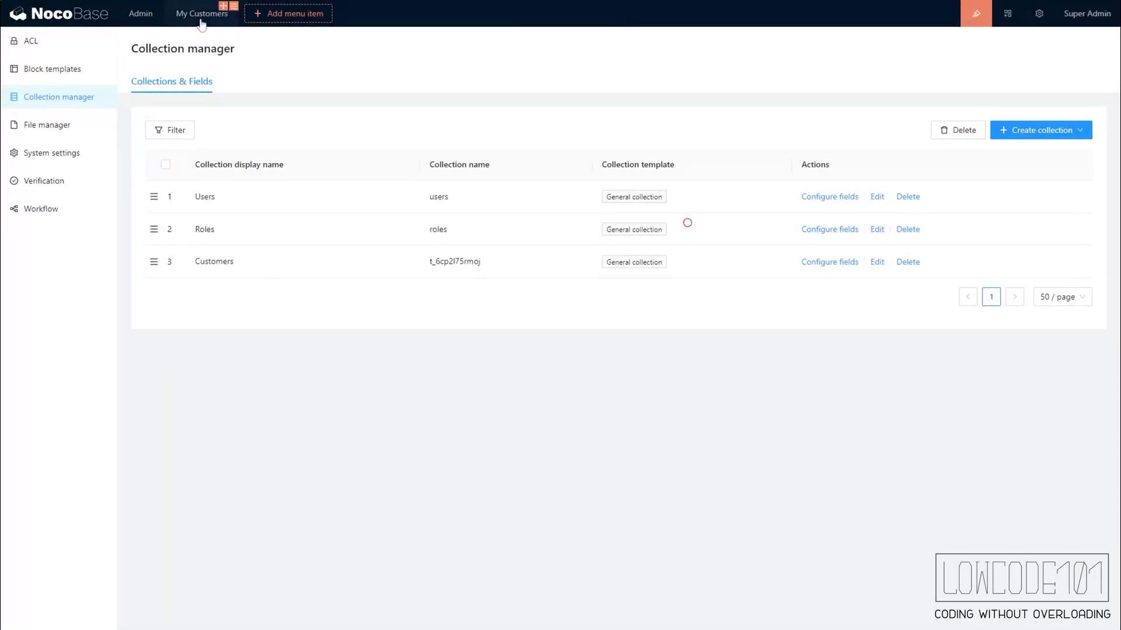
click(202, 20)
click(134, 22)
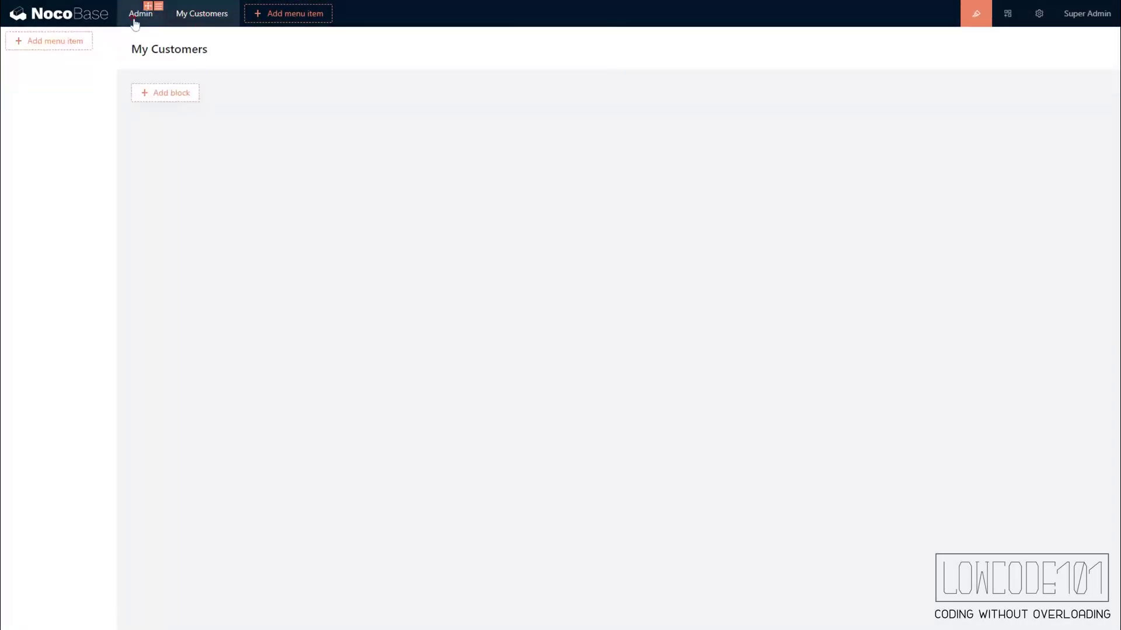
mouse_move(69, 47)
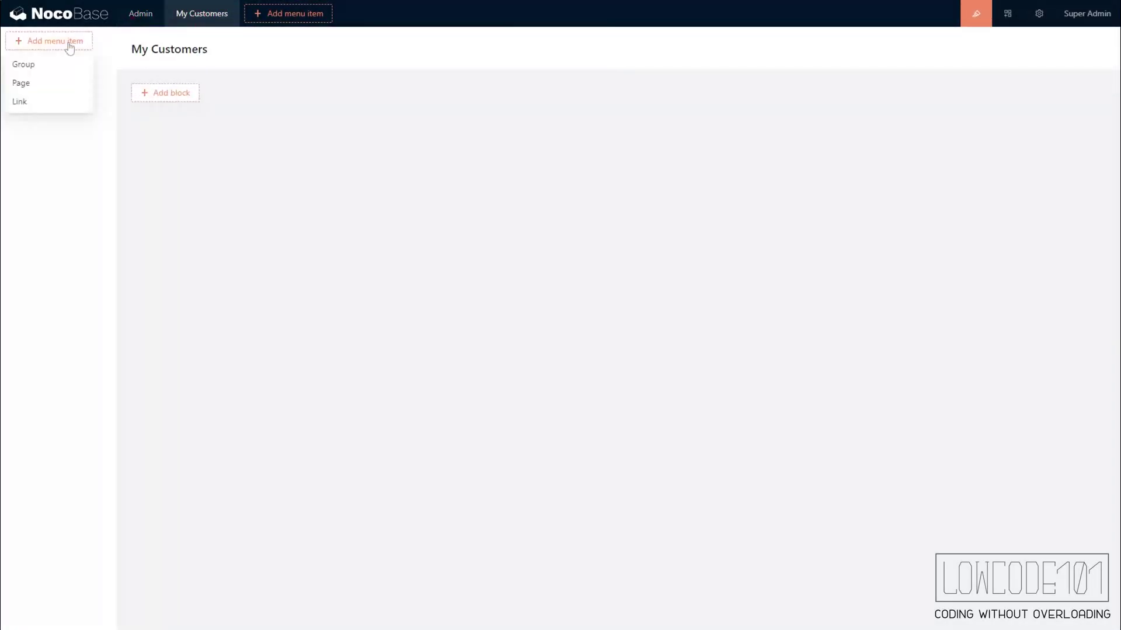
click(40, 82)
click(454, 124)
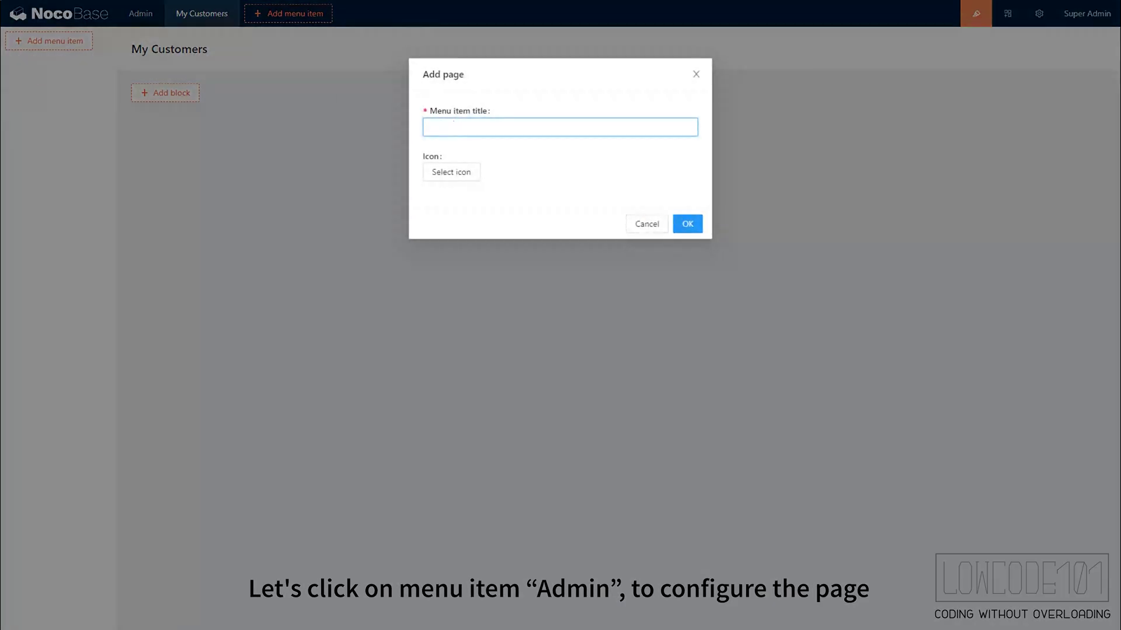
text(User)
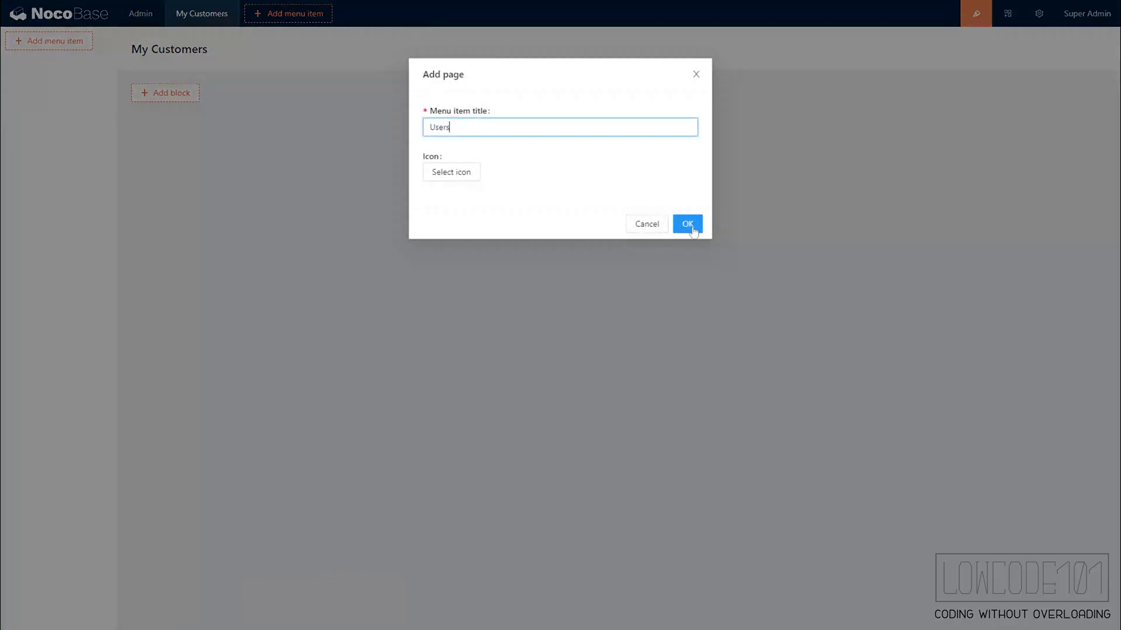
text(s)
click(688, 224)
- Add a Customers page under the Admin group
mouse_move(60, 76)
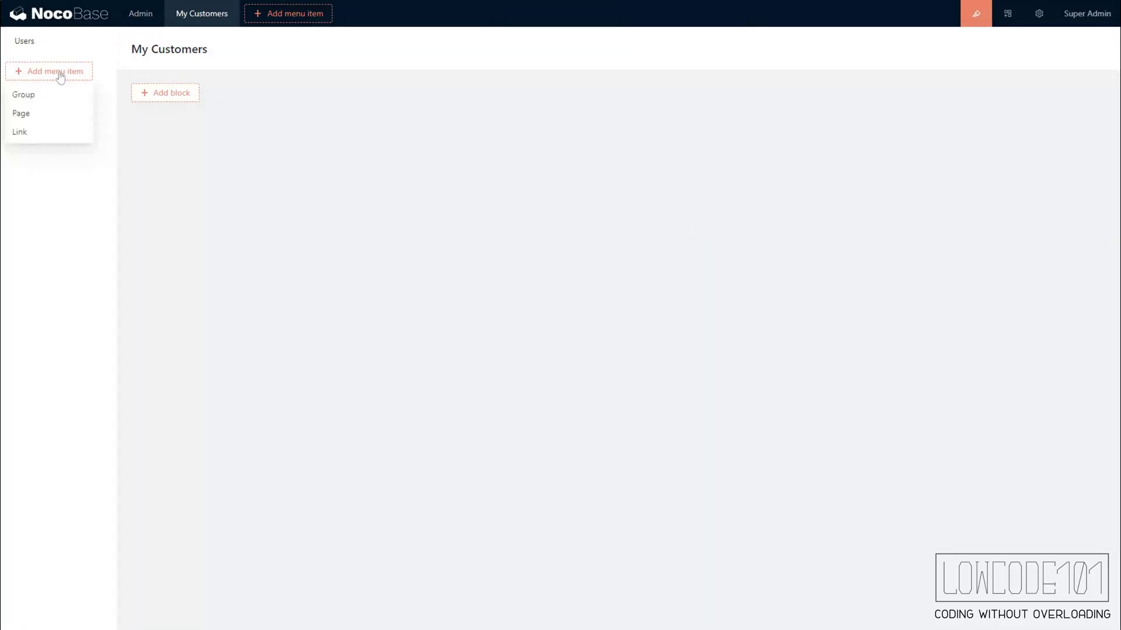
click(47, 116)
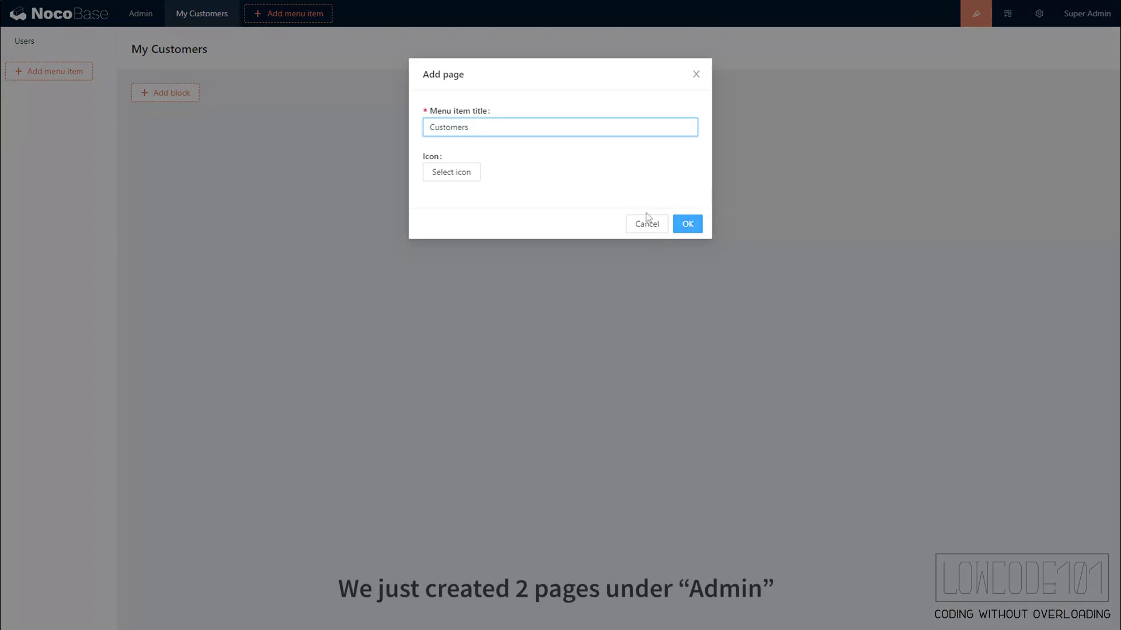
click(689, 223)
- Add a Users table showing Nickname, Email, Phone, Password and Roles columns
click(30, 43)
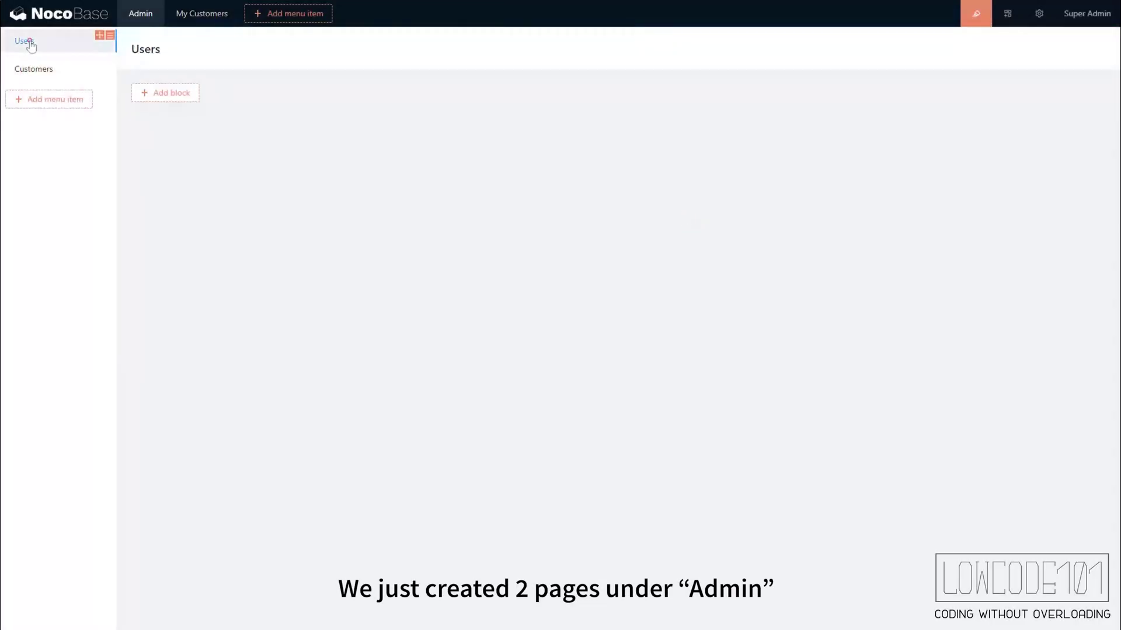
click(167, 95)
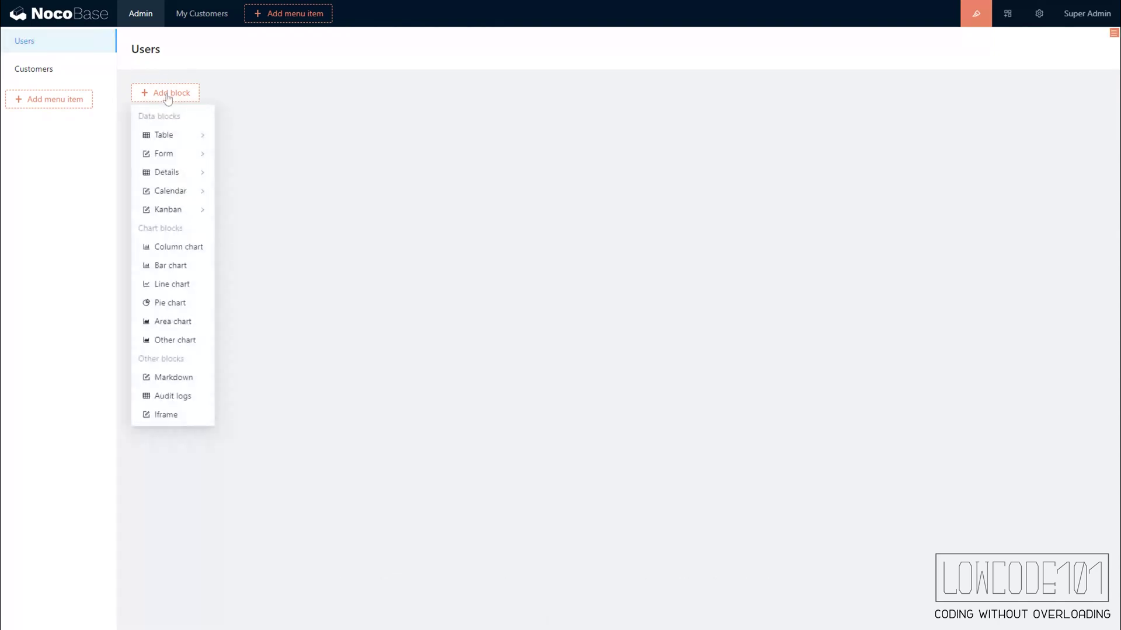
mouse_move(178, 138)
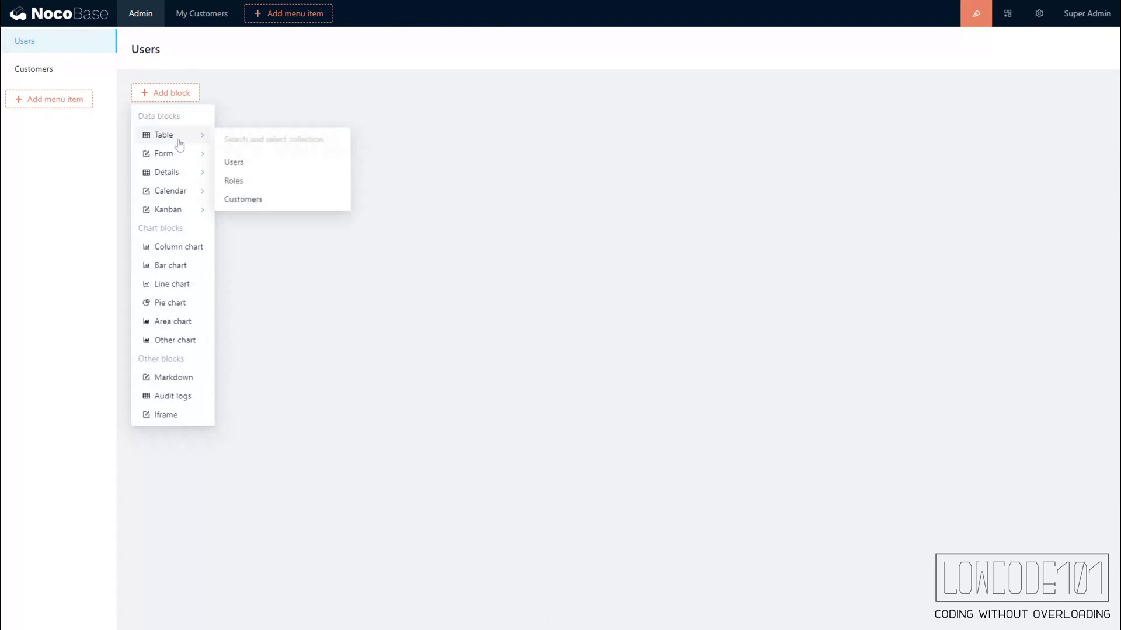
click(255, 170)
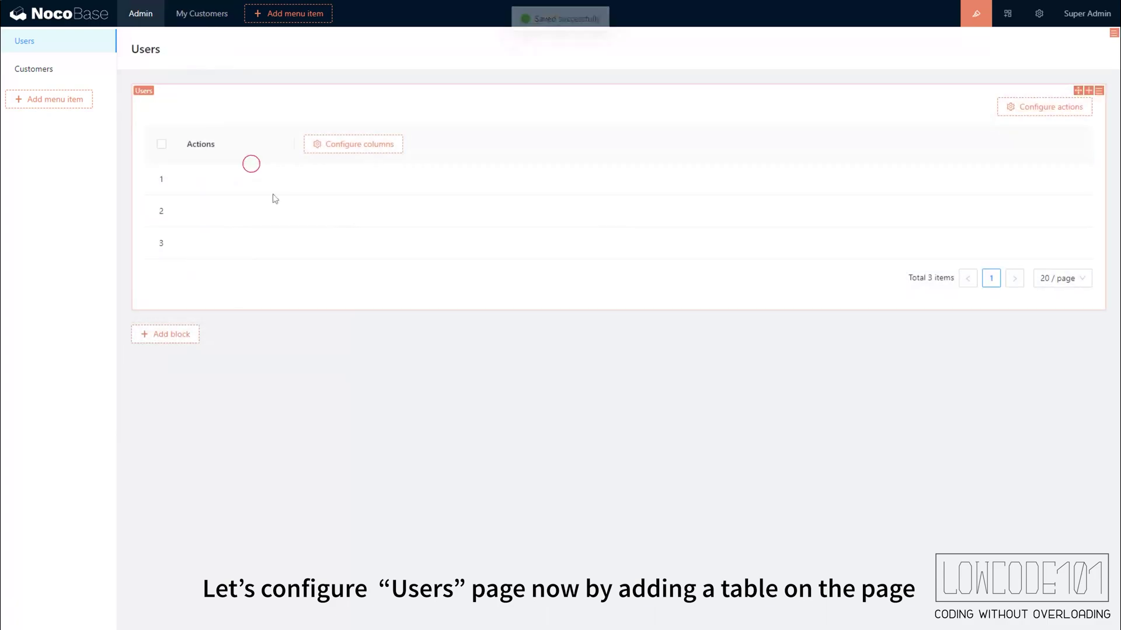
mouse_move(361, 148)
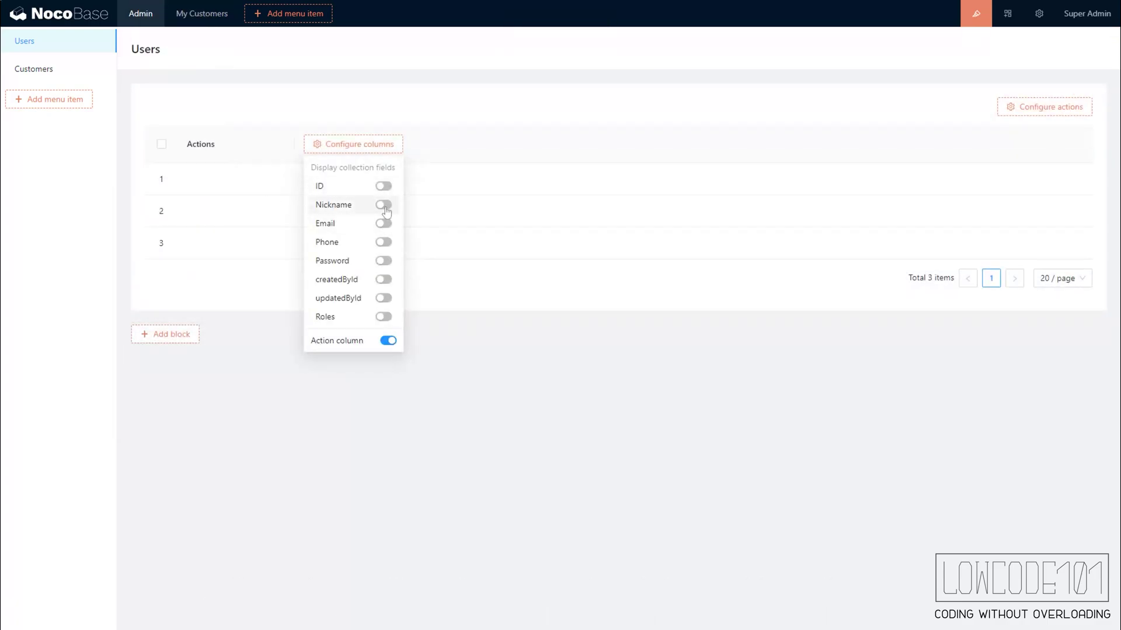
click(383, 204)
click(383, 223)
click(383, 242)
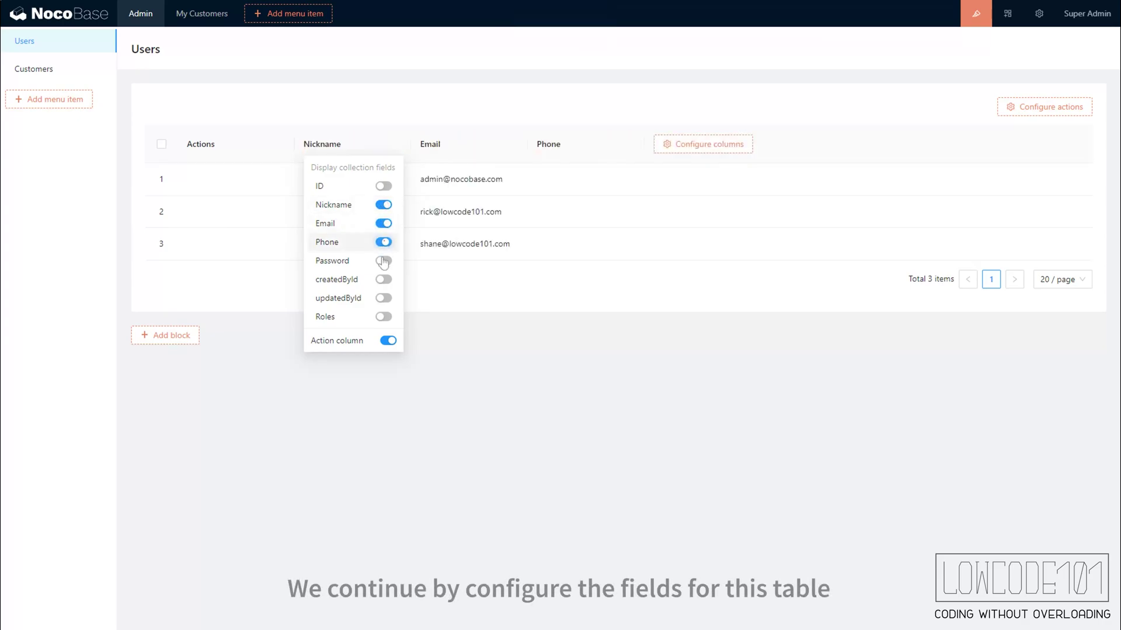
click(384, 260)
click(384, 316)
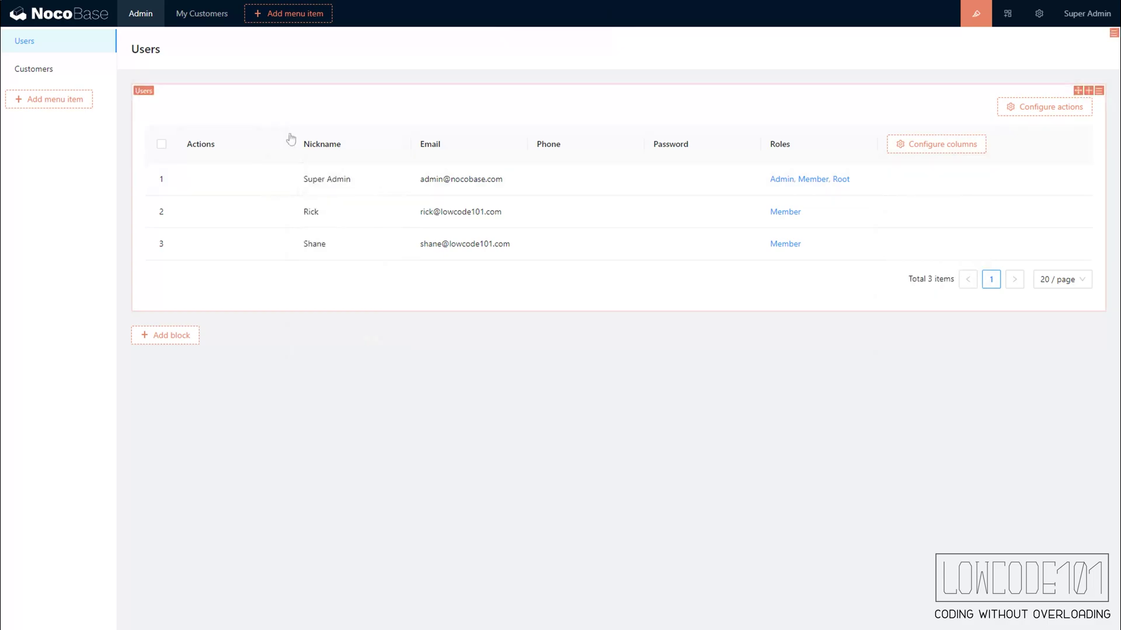
- Enable row Edit and Delete actions plus table Add new and bulk Delete
mouse_move(290, 135)
click(339, 193)
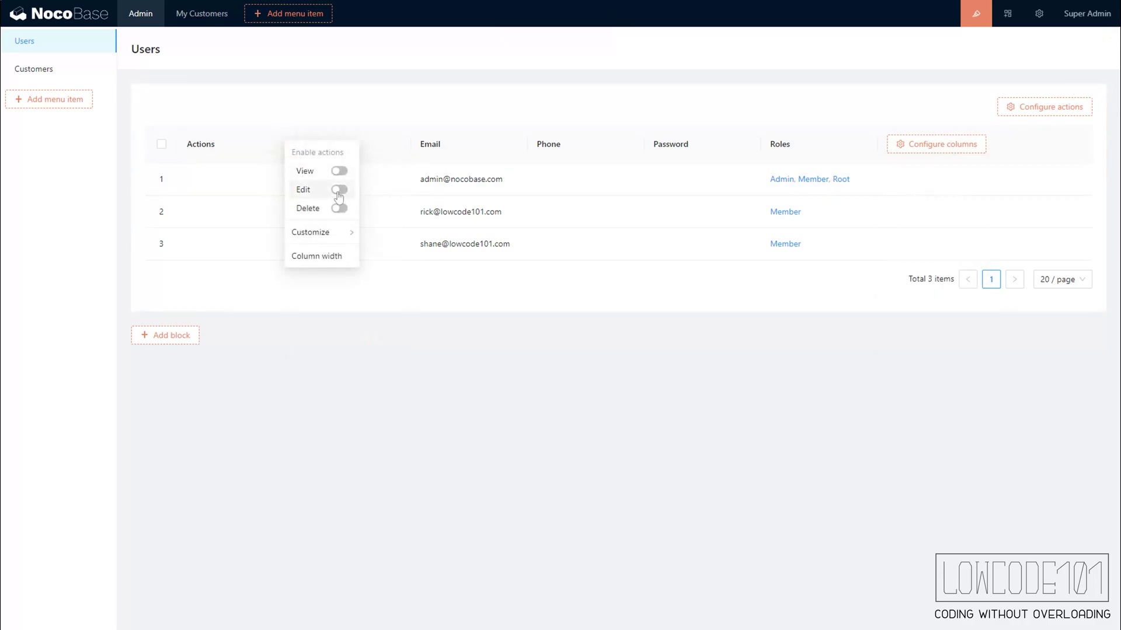
click(341, 209)
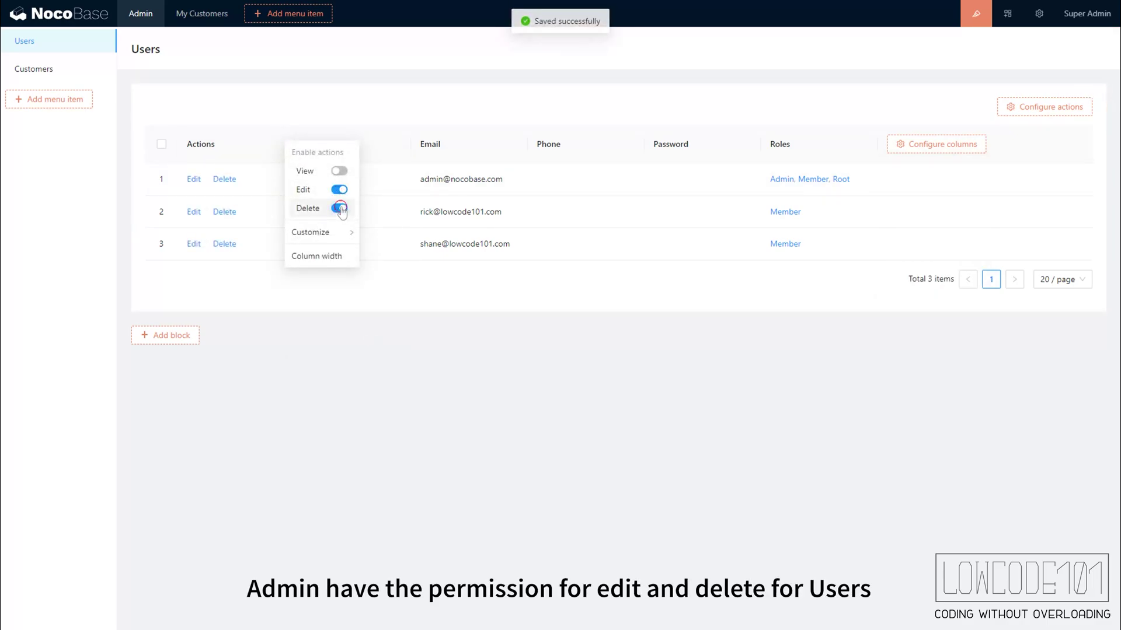
mouse_move(1036, 108)
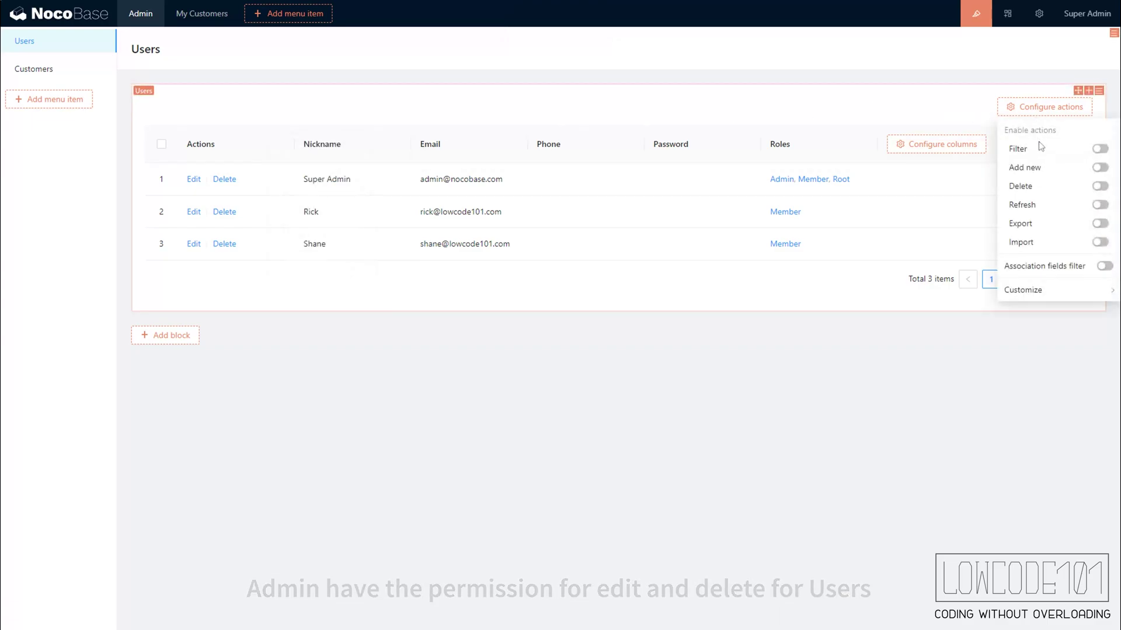
click(1100, 168)
click(1101, 186)
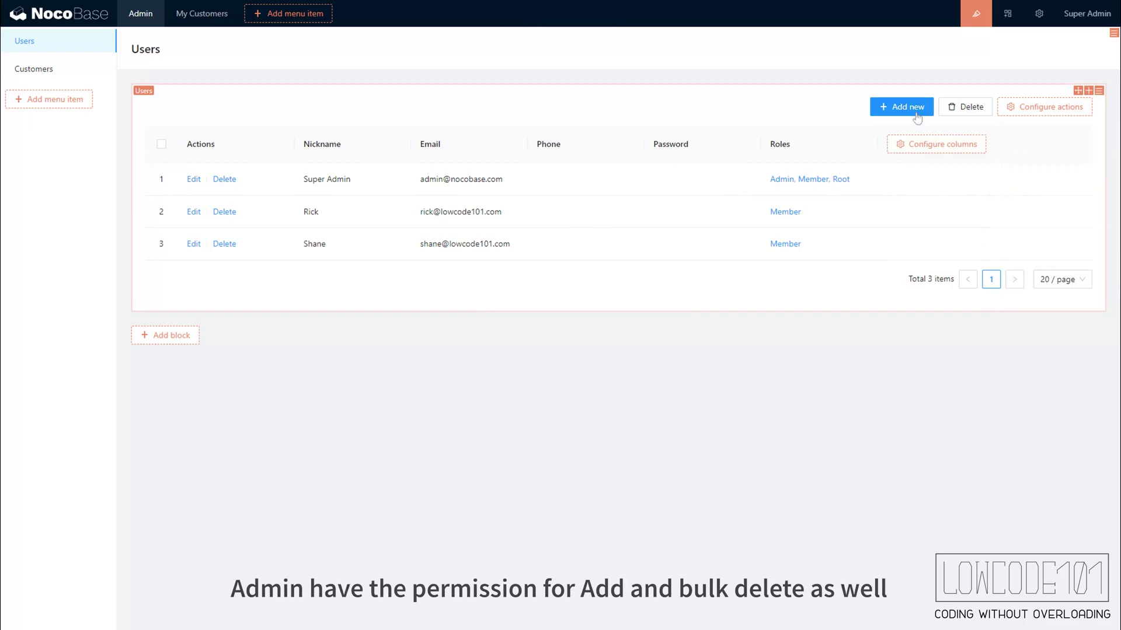
- Build the Add new user form with Nickname, Email, Phone, Password, Roles and Submit
click(914, 109)
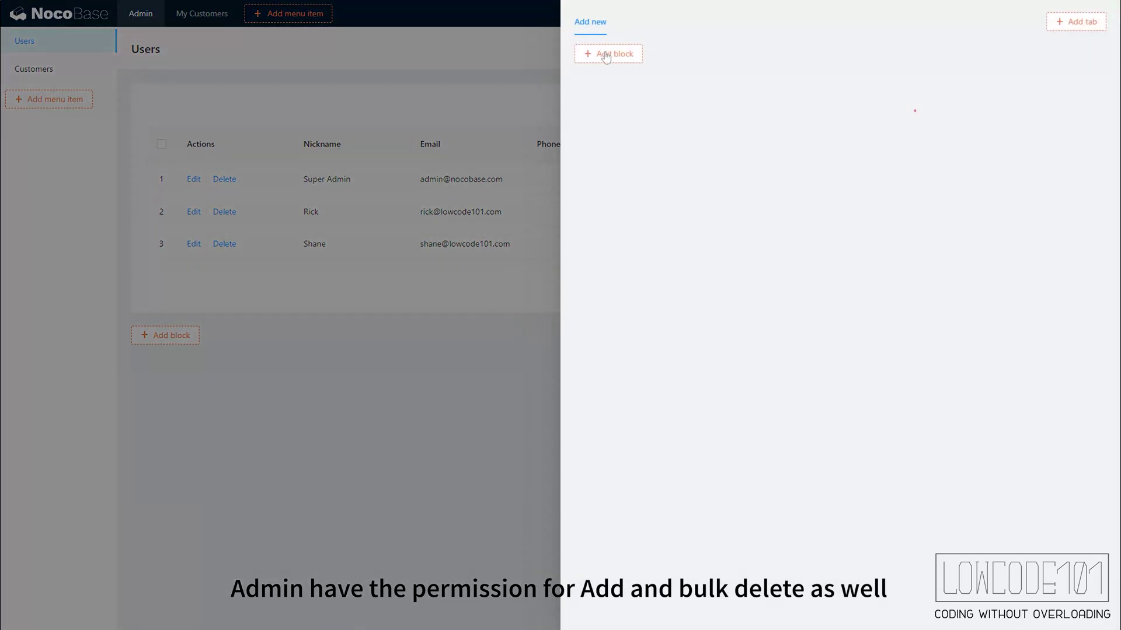
mouse_move(605, 56)
click(607, 95)
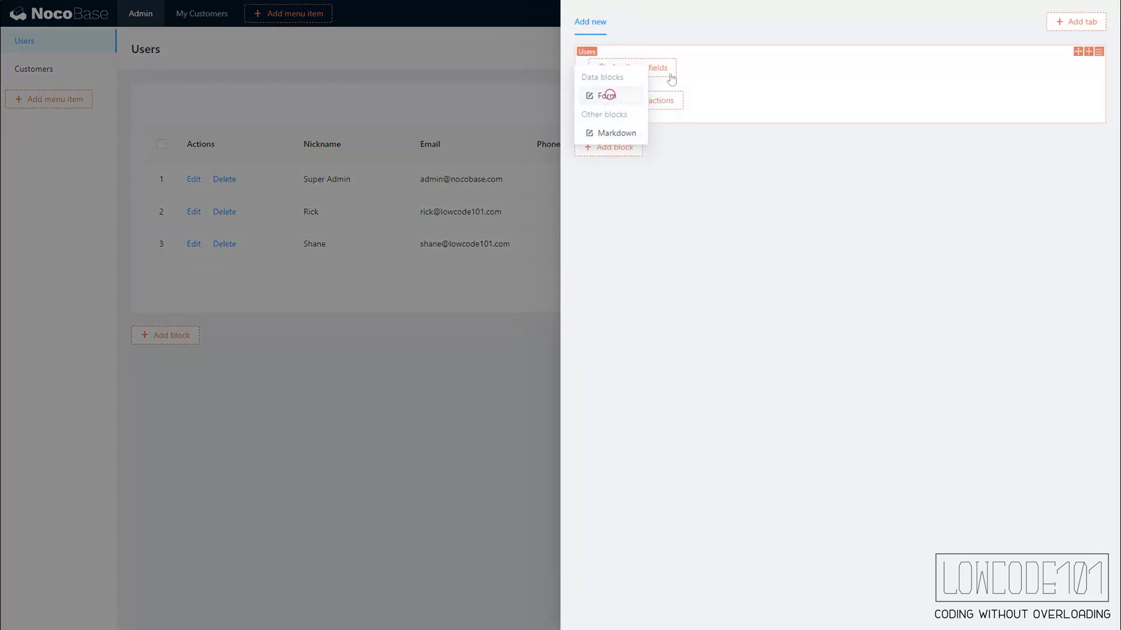
mouse_move(670, 70)
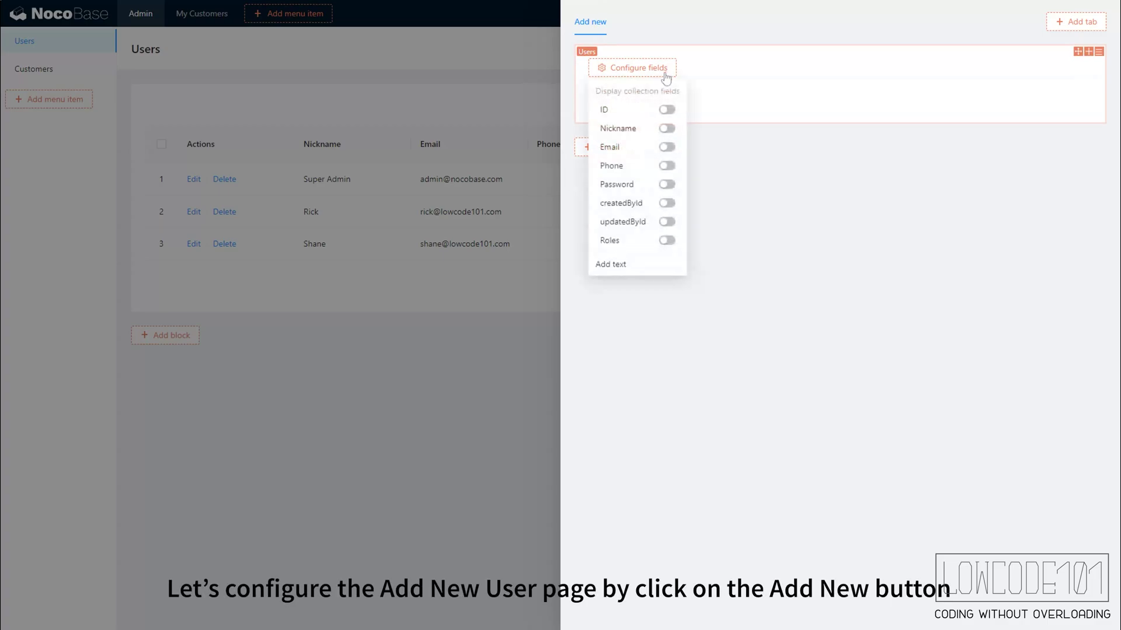
click(666, 129)
click(667, 147)
click(667, 165)
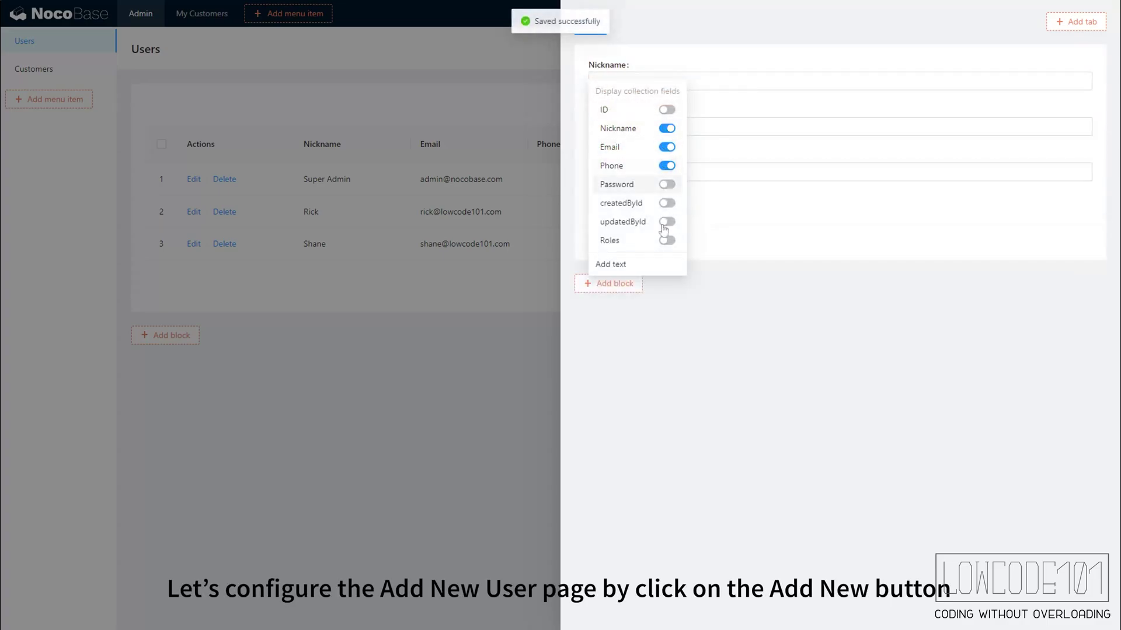
click(666, 184)
click(667, 240)
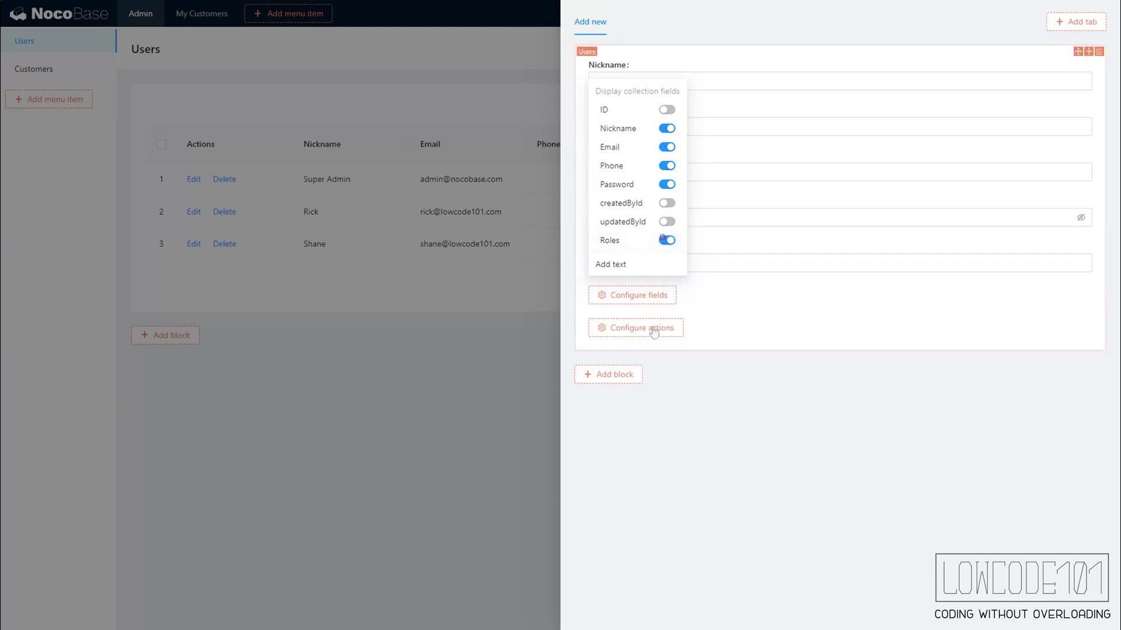
mouse_move(653, 330)
click(663, 369)
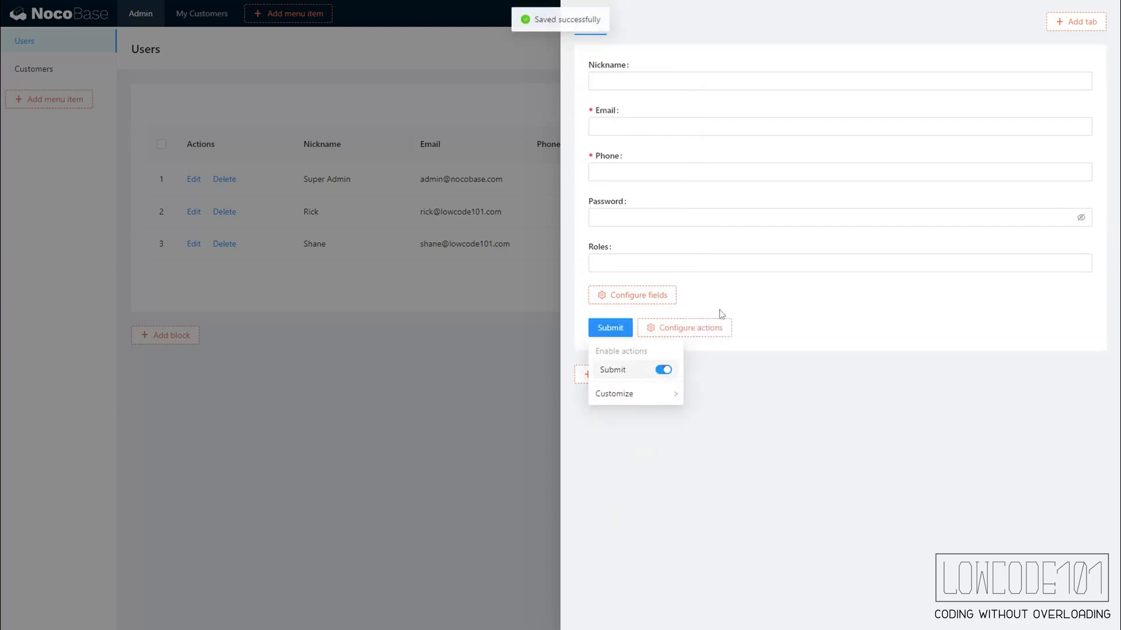
- Give the Roles field a table selector showing the Role name column
click(721, 264)
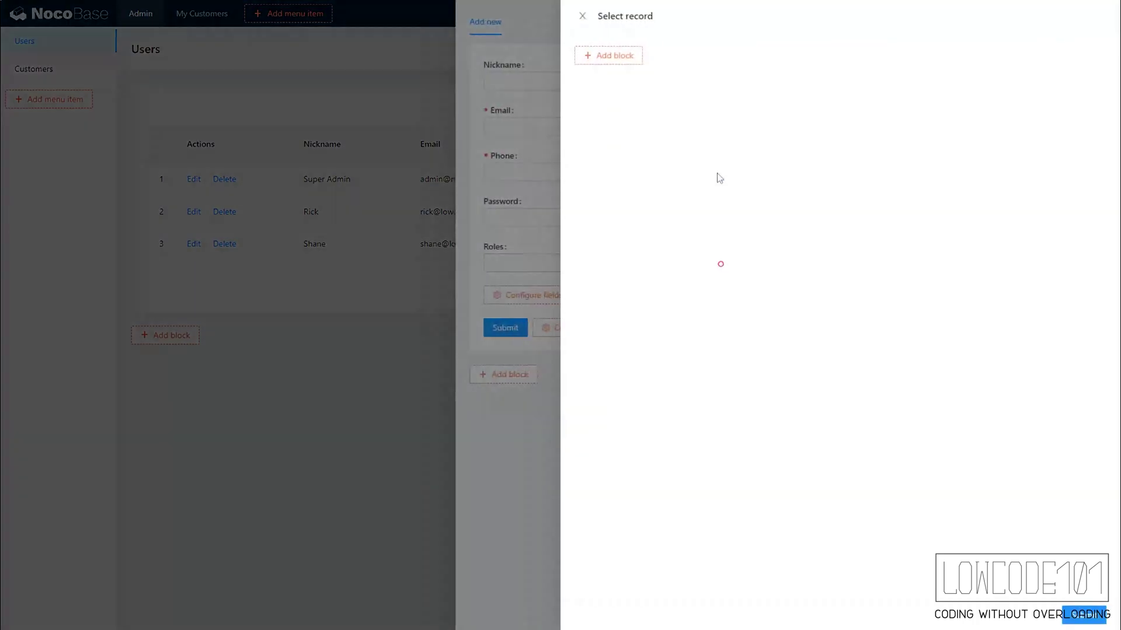
mouse_move(633, 65)
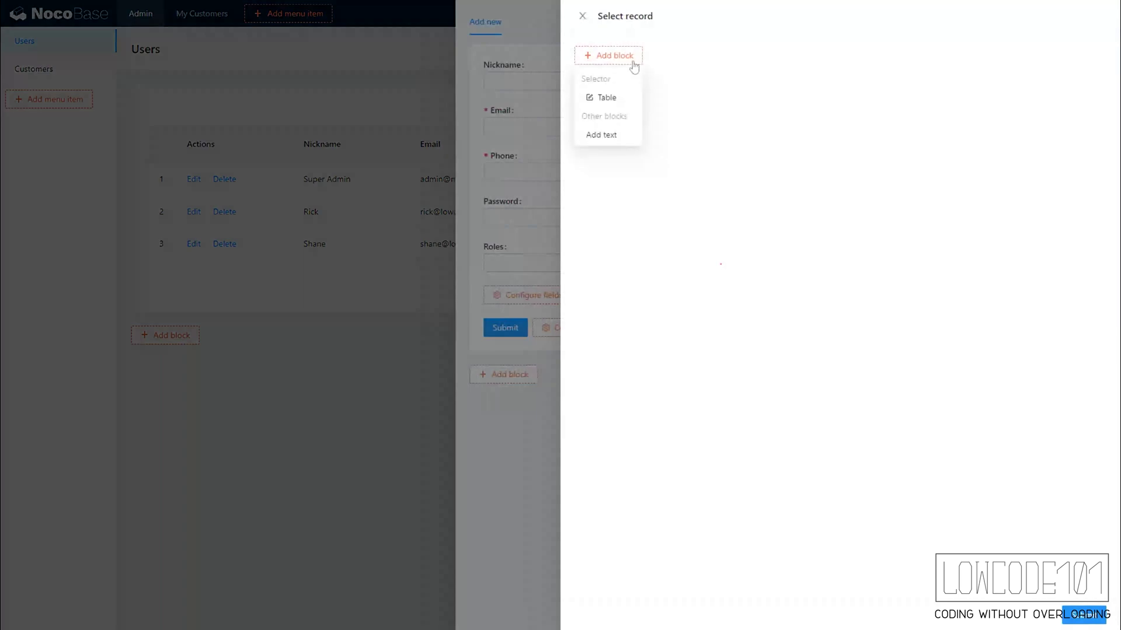
click(619, 98)
mouse_move(653, 97)
click(681, 154)
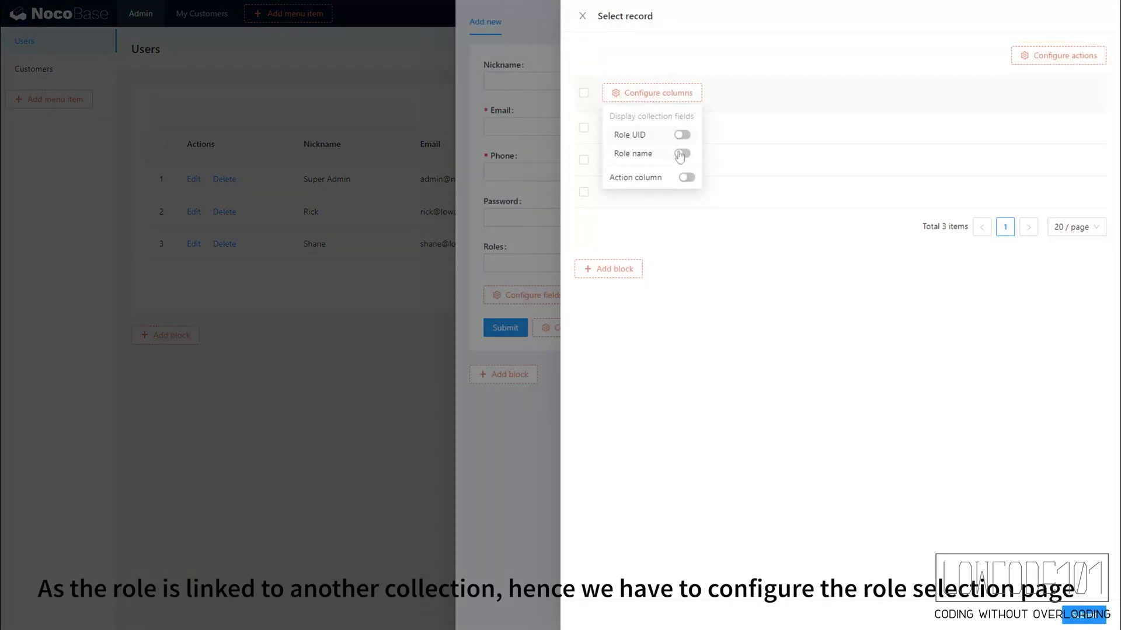
click(524, 486)
- Build the Edit user form with Nickname, Email, Phone, Password, Roles and Submit
click(516, 502)
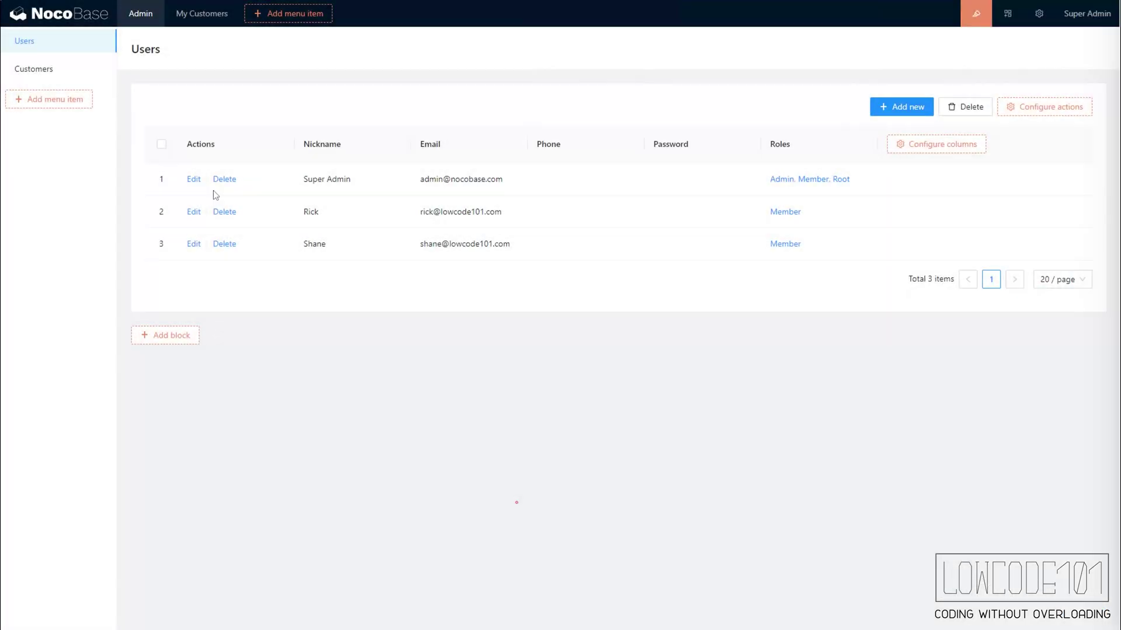
click(195, 179)
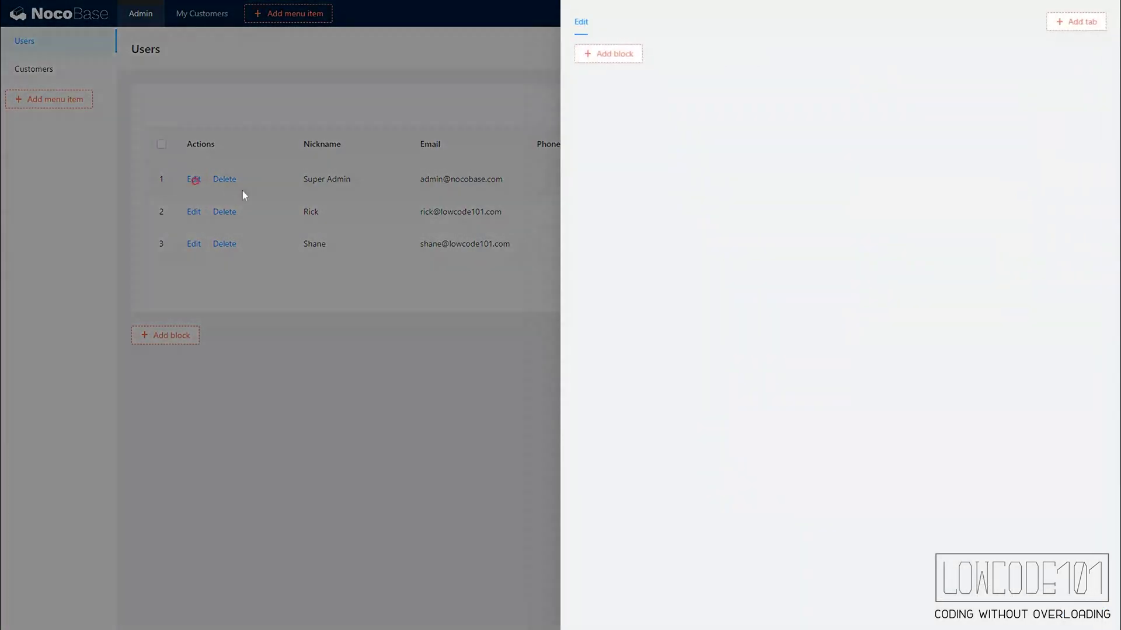
mouse_move(608, 64)
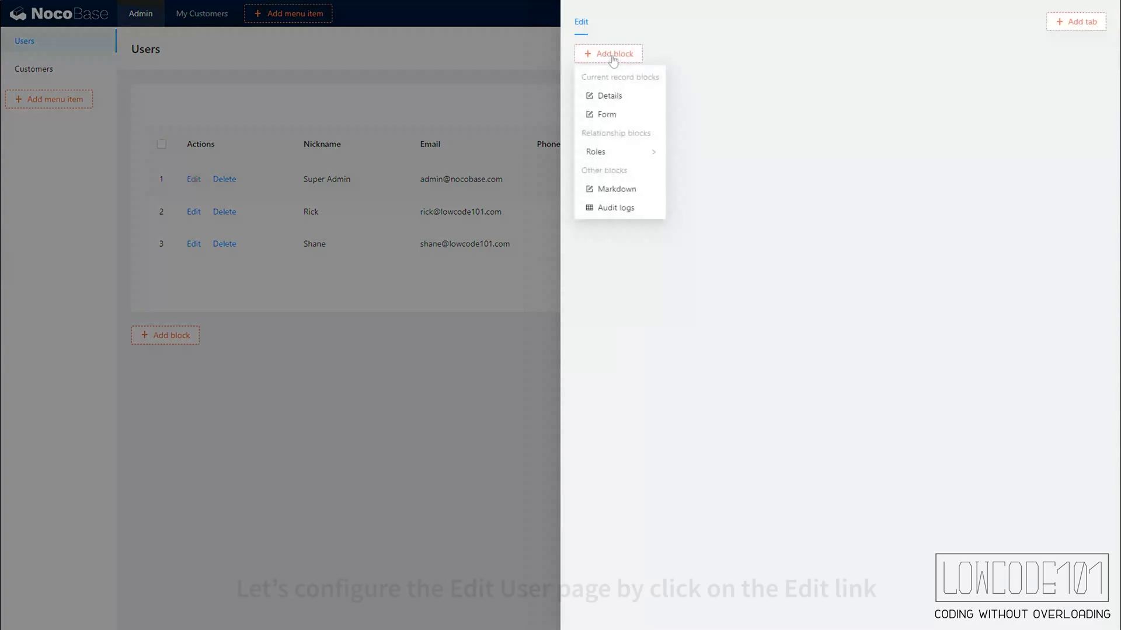
click(624, 118)
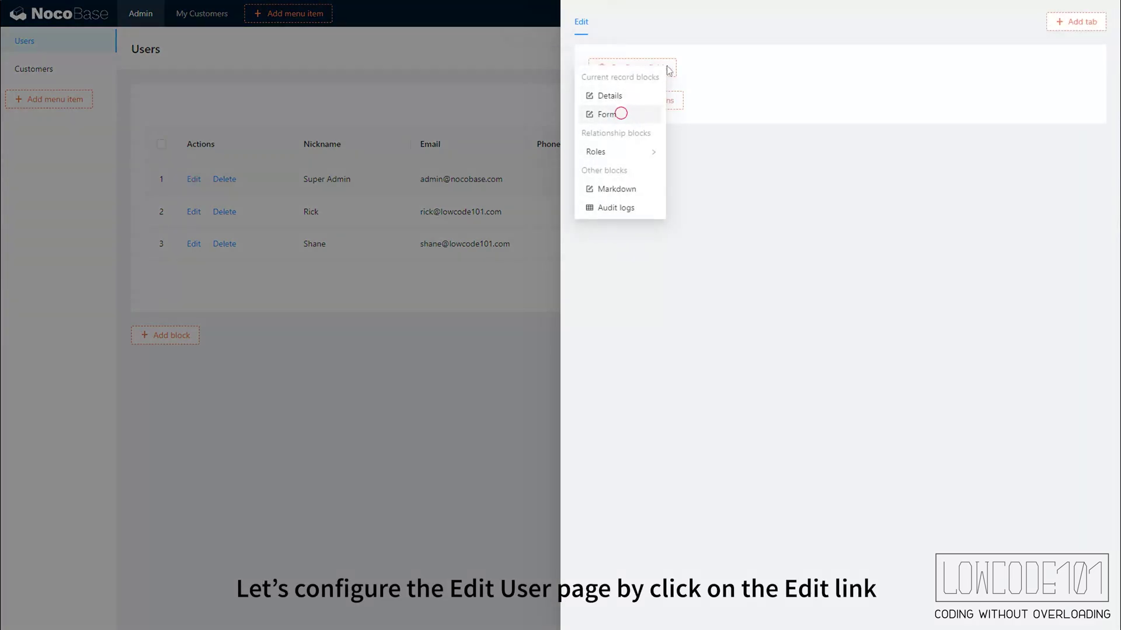
mouse_move(673, 69)
click(667, 129)
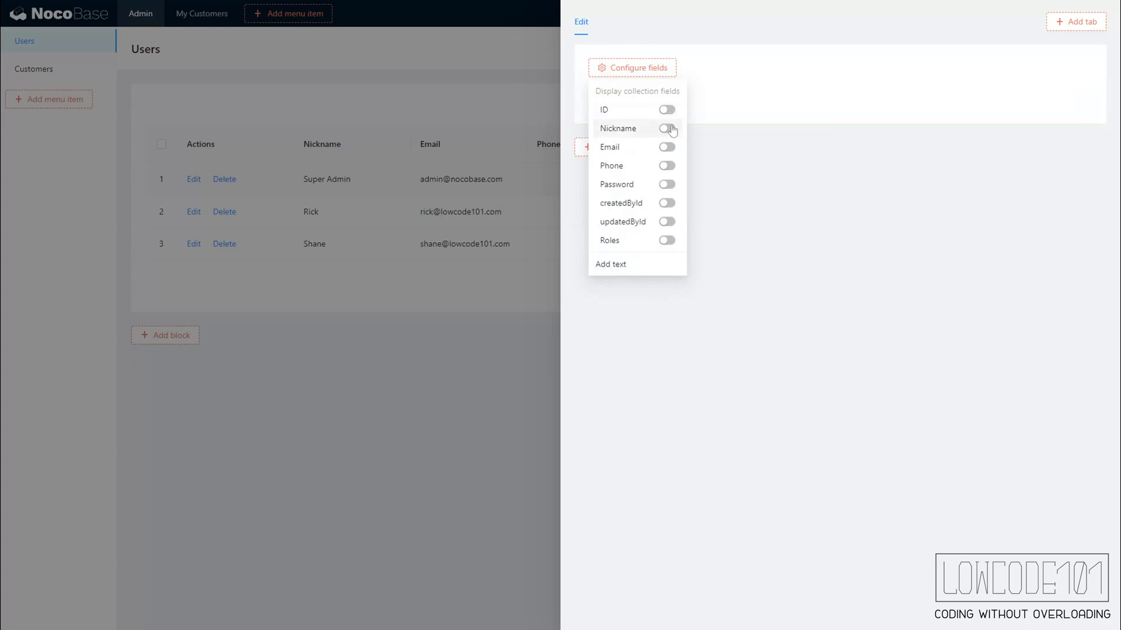
click(666, 147)
click(666, 166)
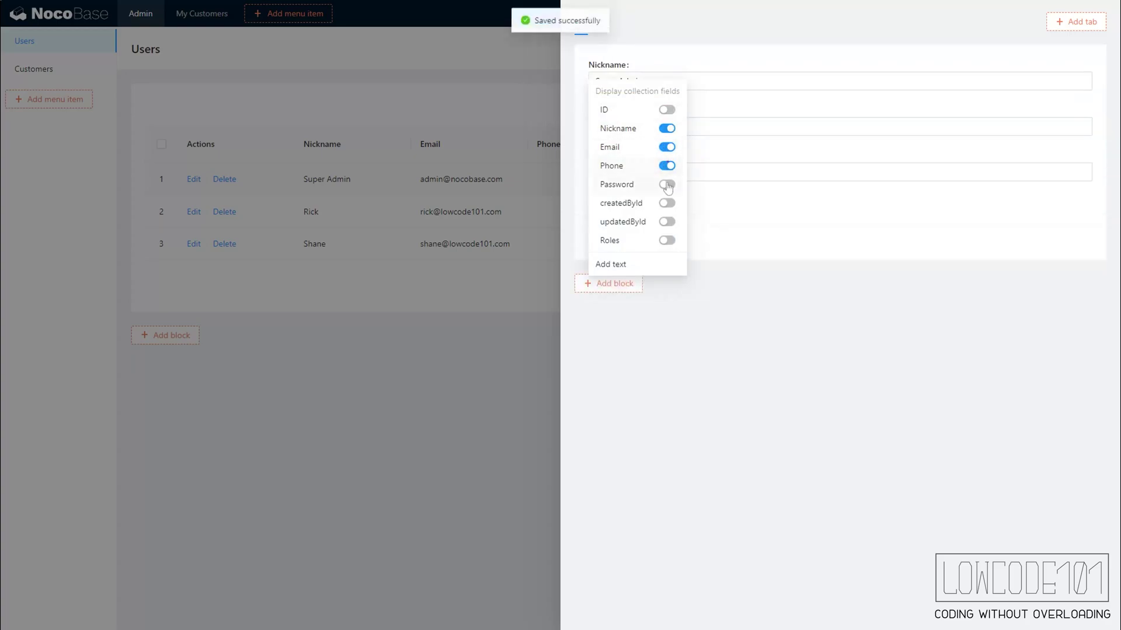
click(667, 184)
click(667, 240)
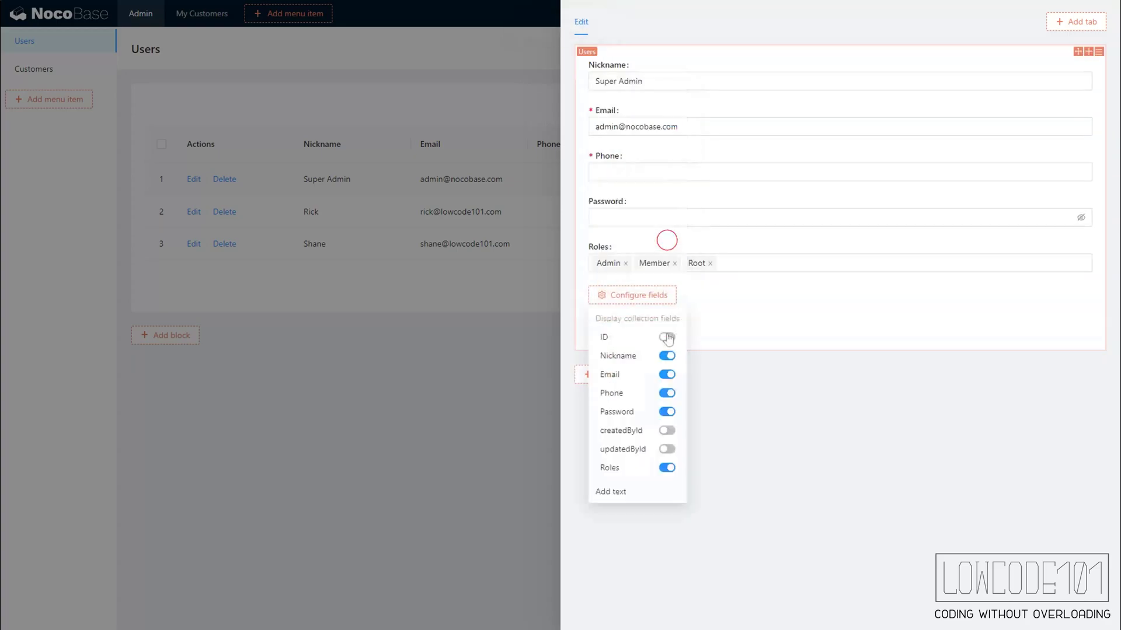
mouse_move(669, 339)
click(664, 369)
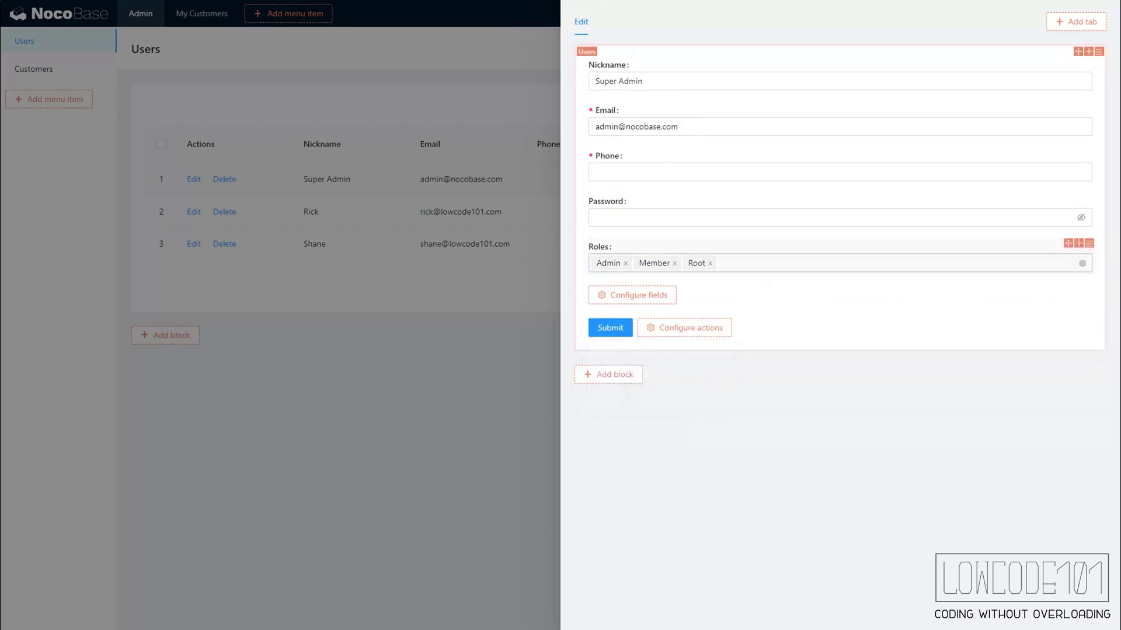
- Add a Role name table selector to the edit form's Roles field and close the drawers
click(770, 262)
mouse_move(617, 59)
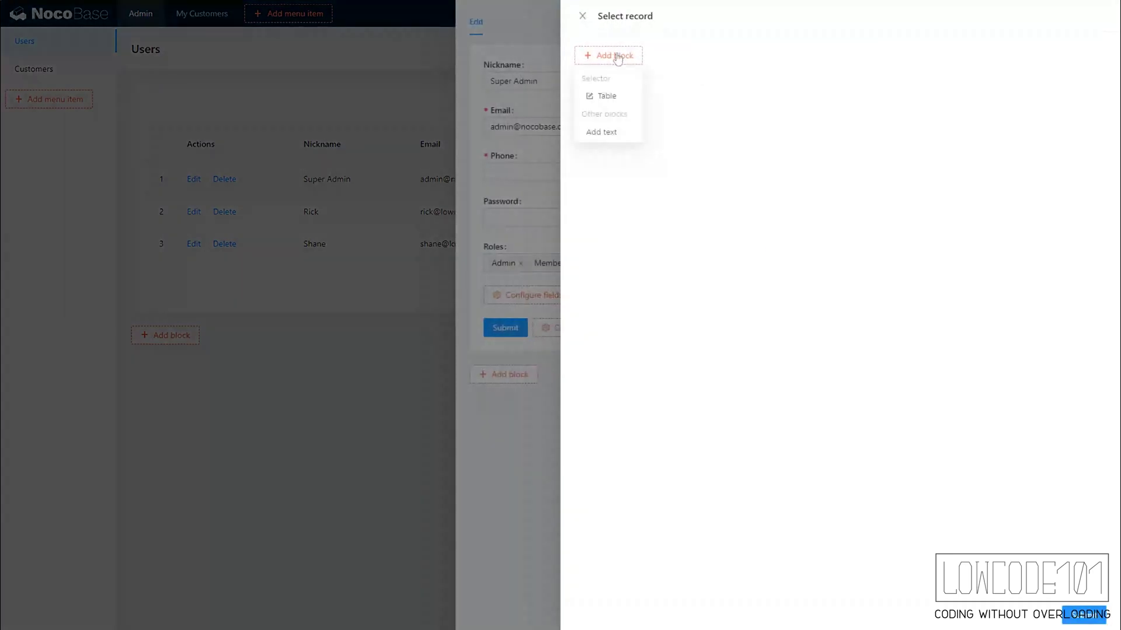
click(622, 101)
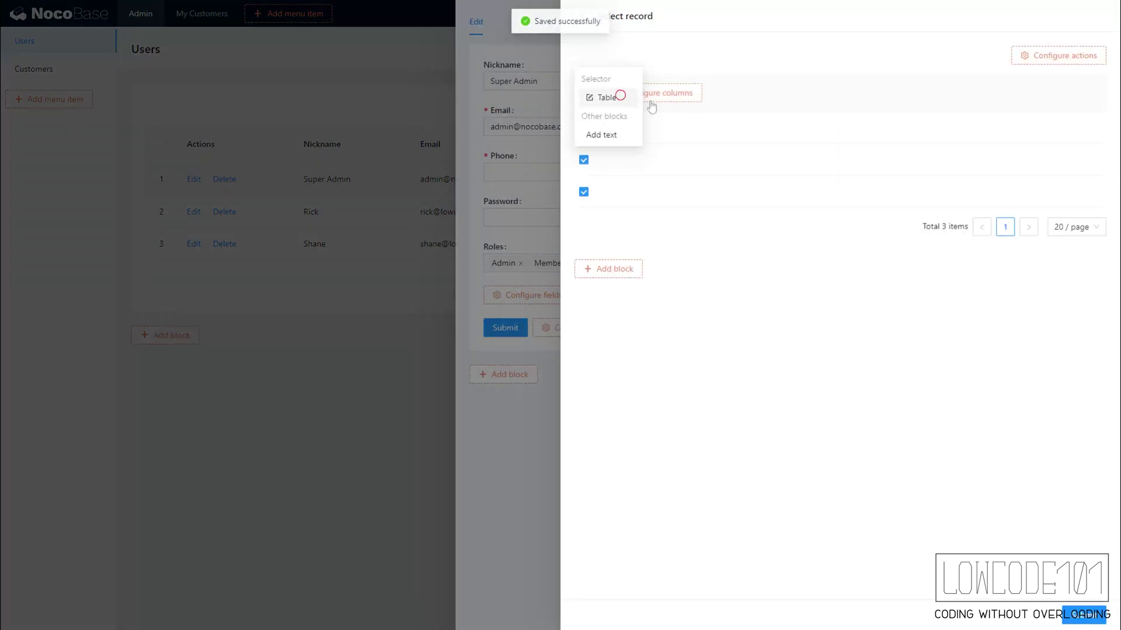
mouse_move(675, 105)
click(681, 153)
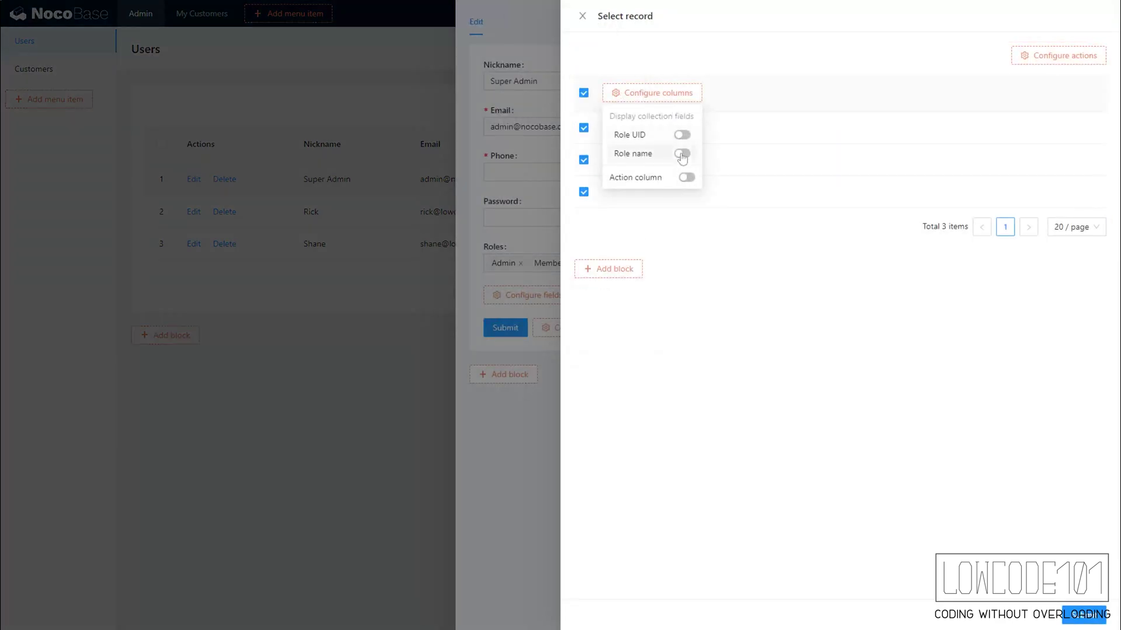
click(532, 505)
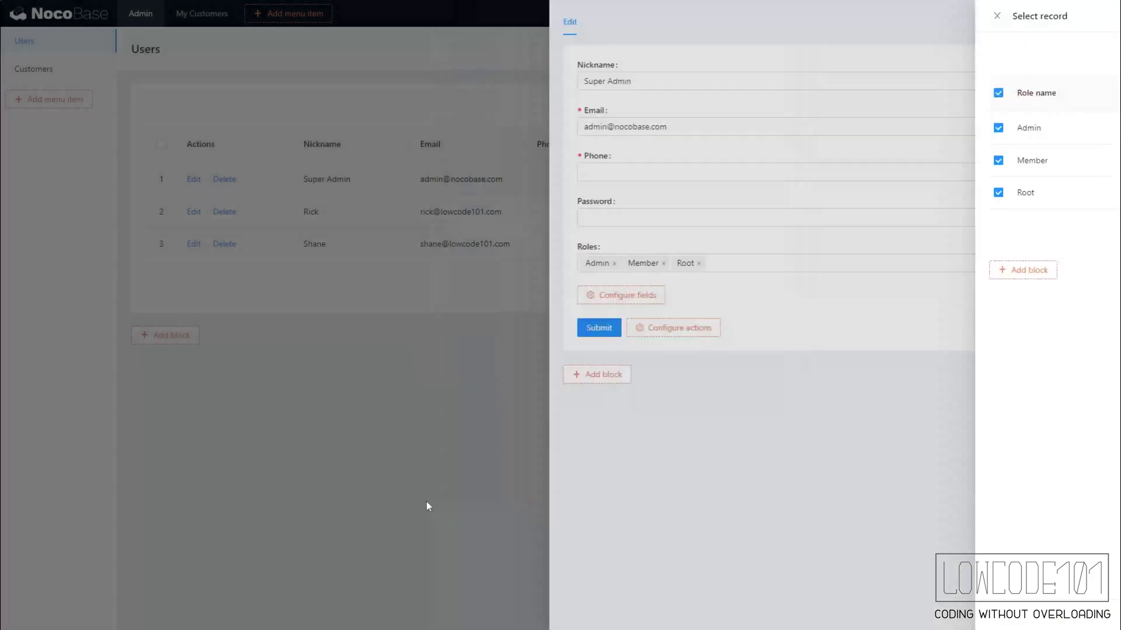
click(419, 501)
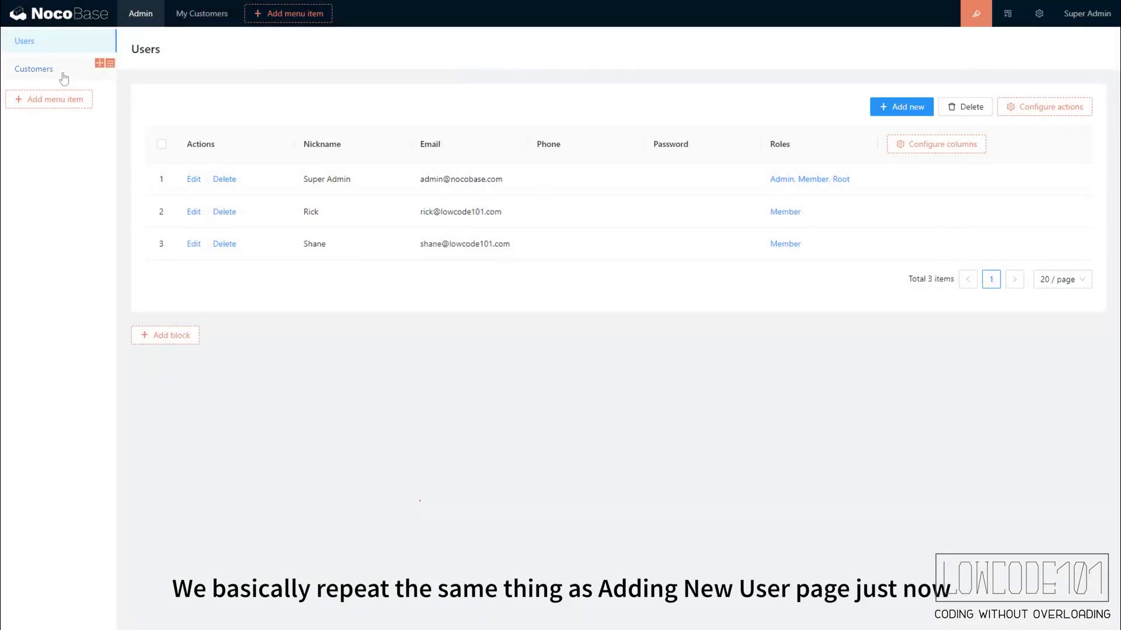
- Add a Customers table showing Name, Email, Phone, Status, Remarks and the assignee's Nickname
click(63, 72)
mouse_move(169, 98)
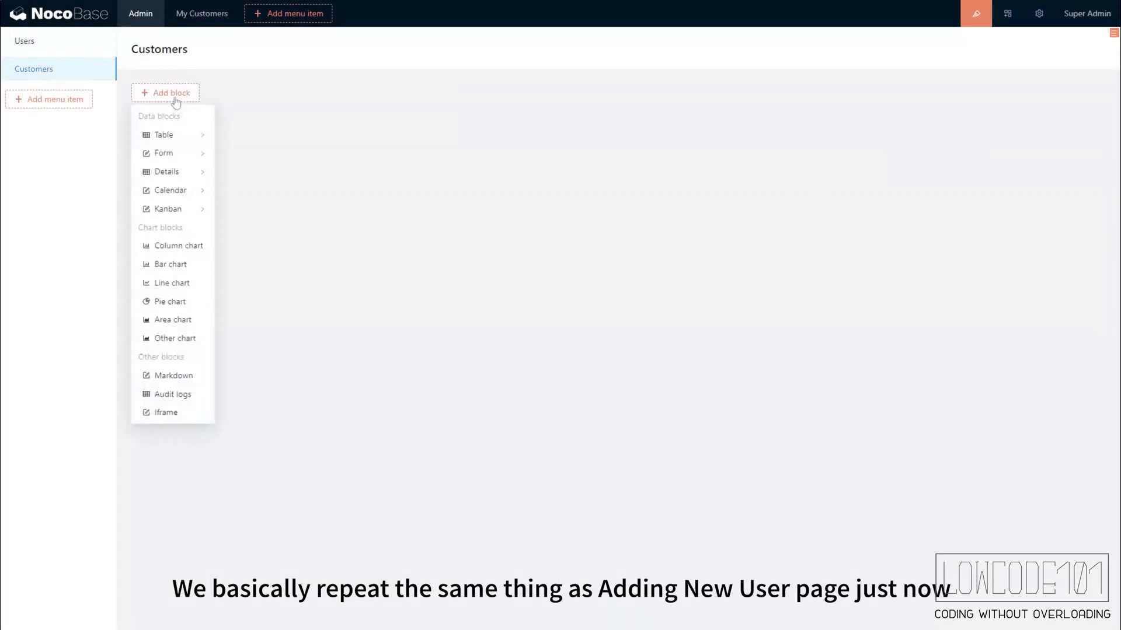
mouse_move(180, 141)
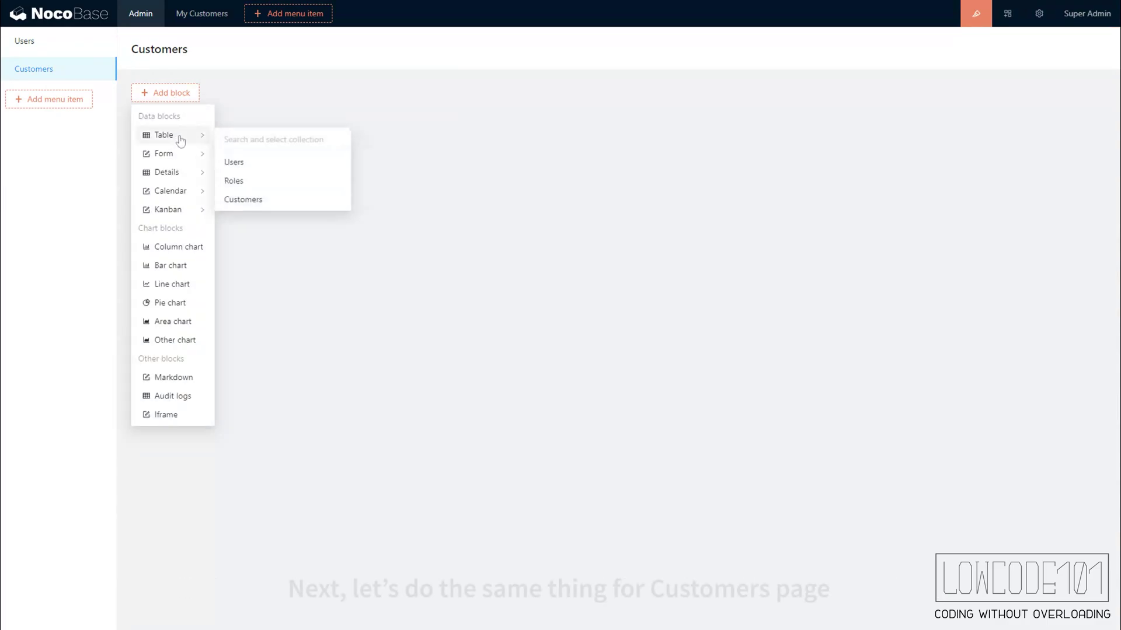
click(260, 200)
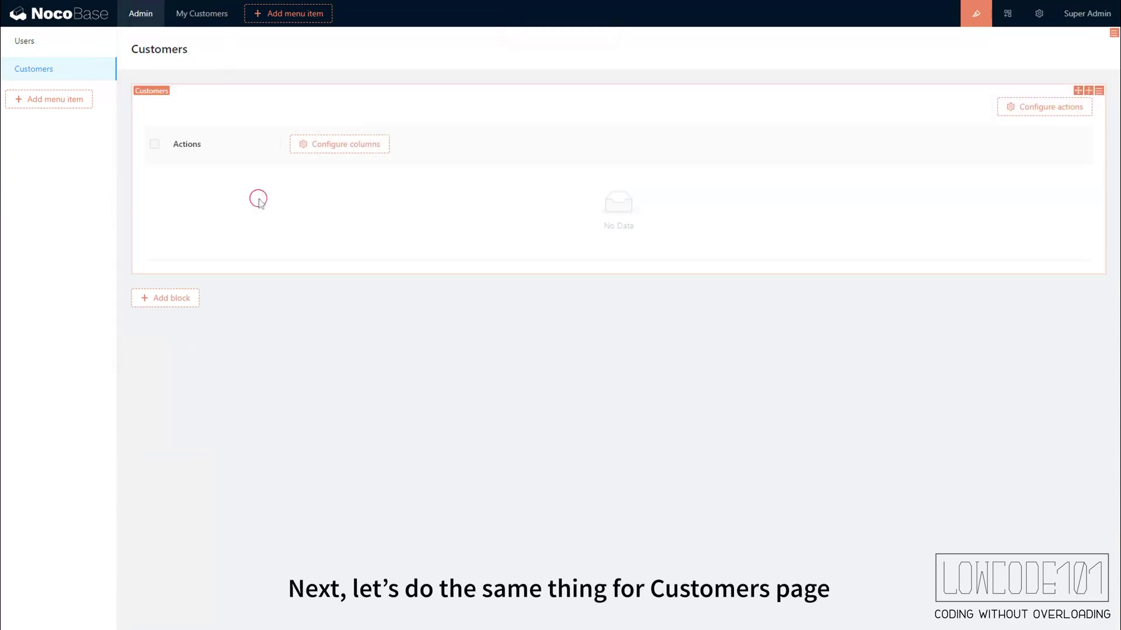
mouse_move(311, 152)
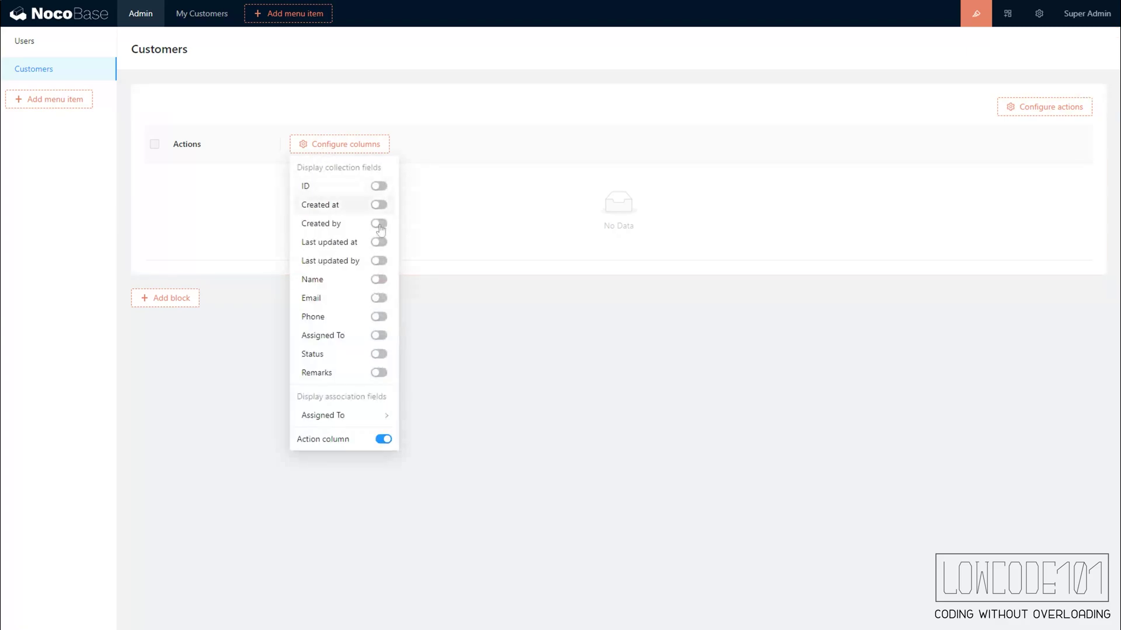
click(379, 280)
click(379, 299)
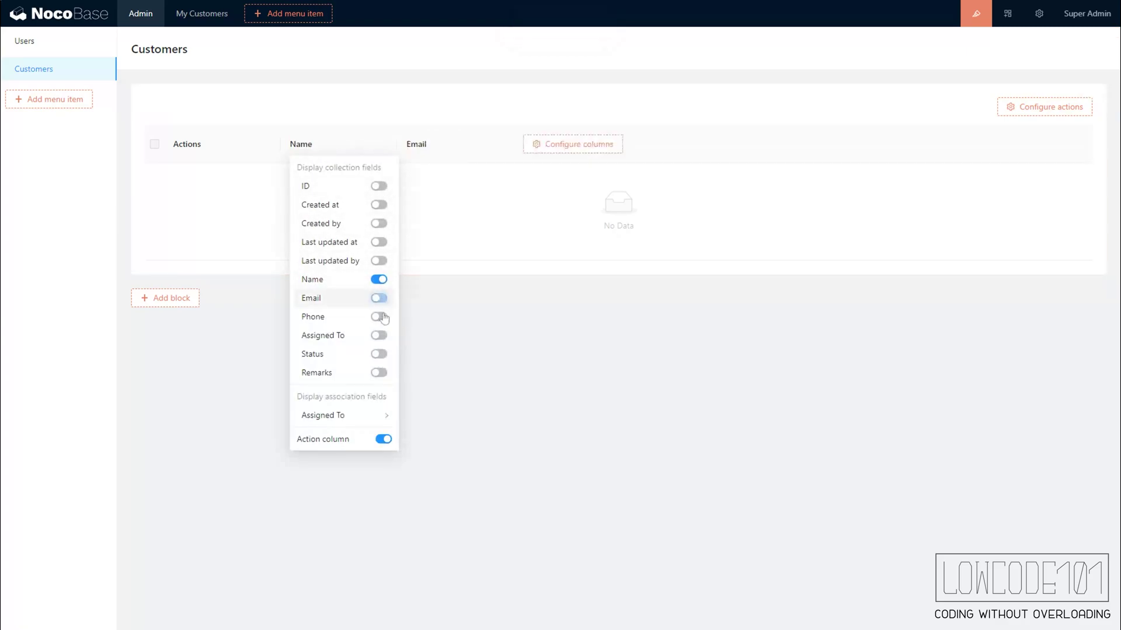
click(379, 317)
click(379, 355)
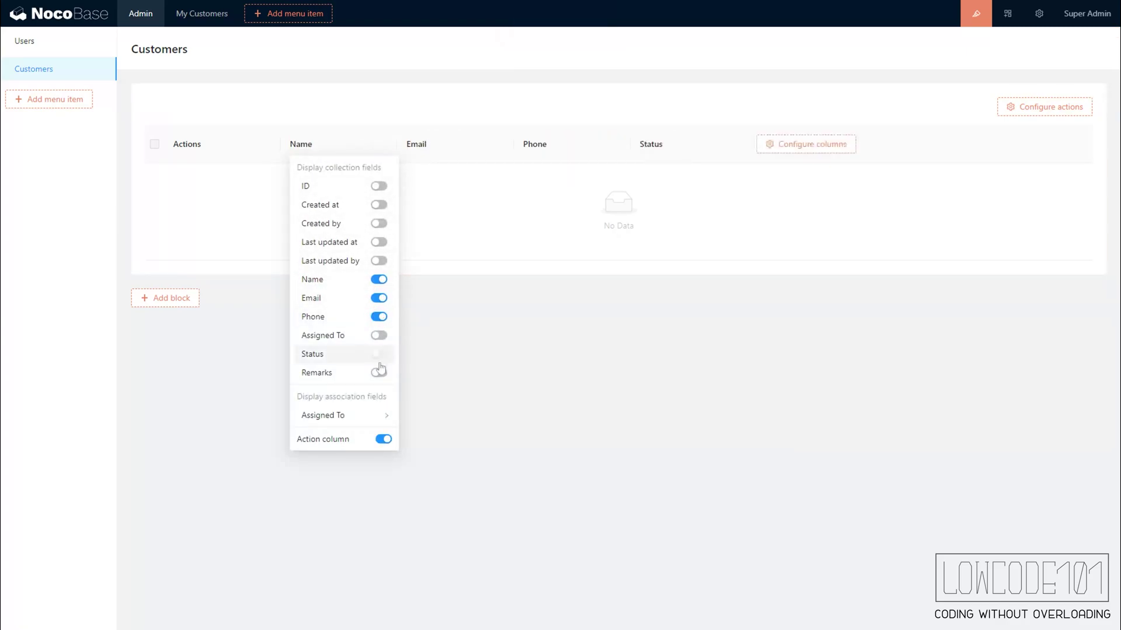
click(379, 373)
mouse_move(376, 420)
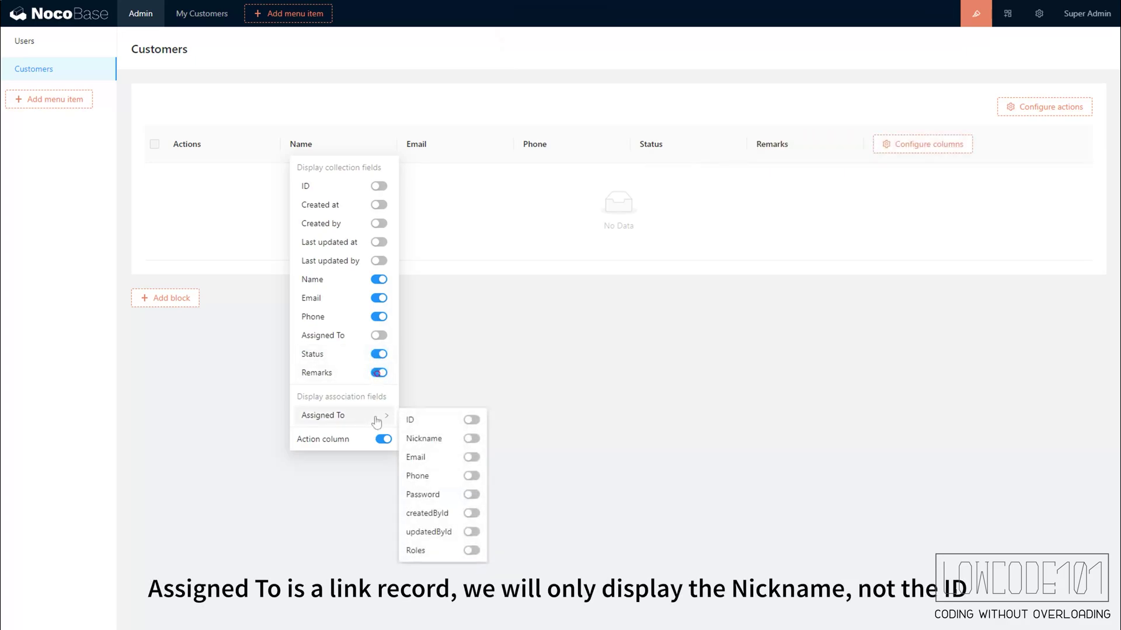
click(470, 439)
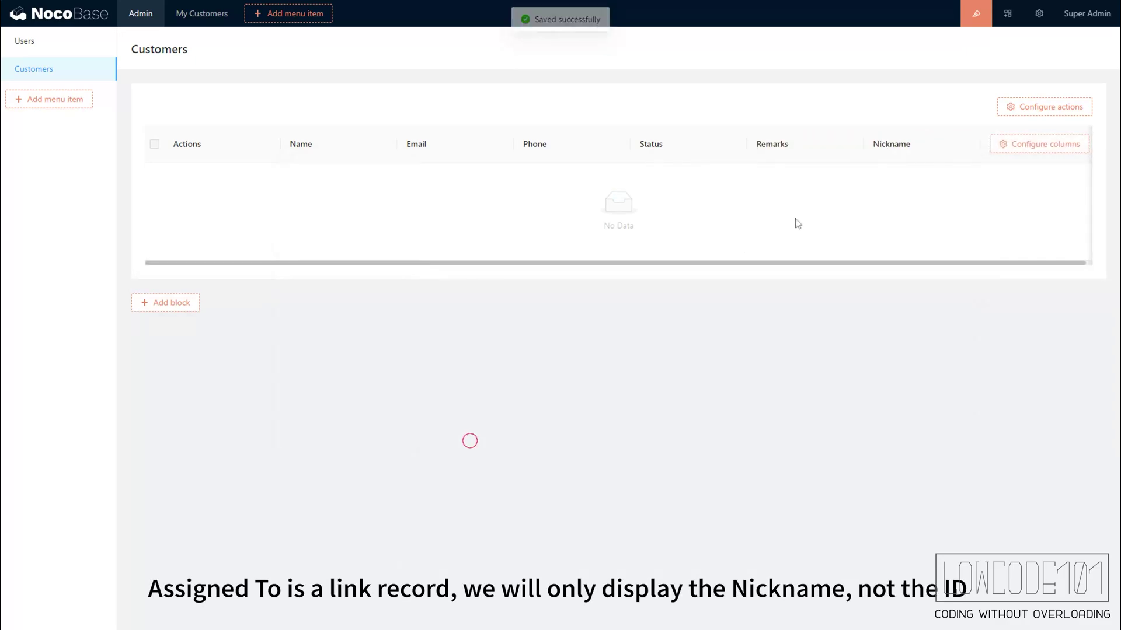
- Move the Nickname column before Status and enter 'Assigned To' as its custom title
drag(962, 133, 643, 136)
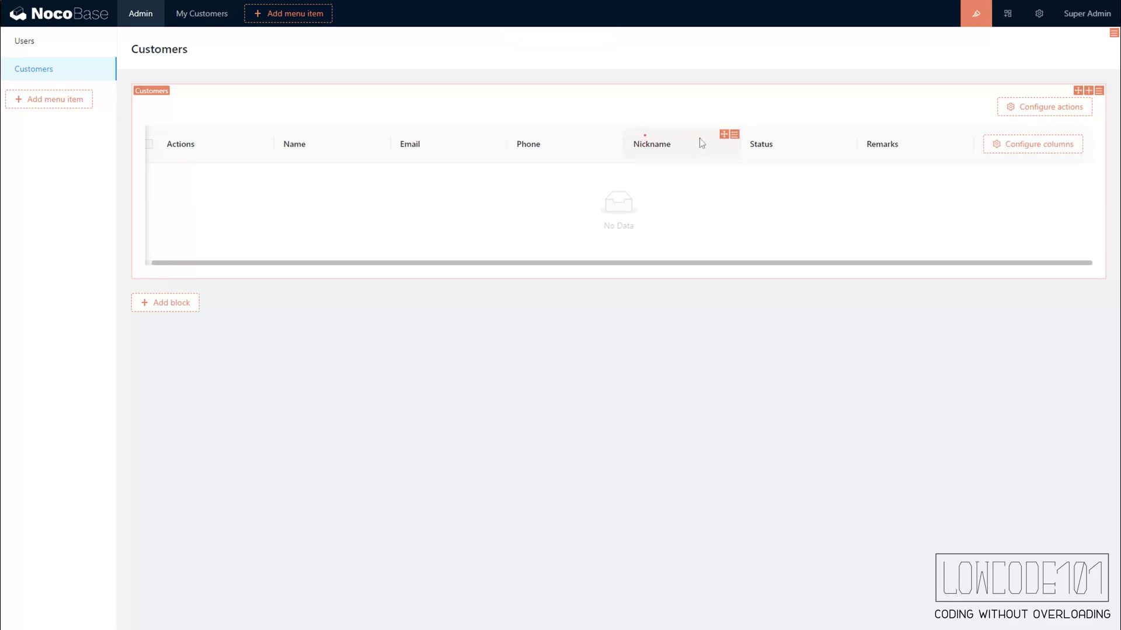
click(749, 150)
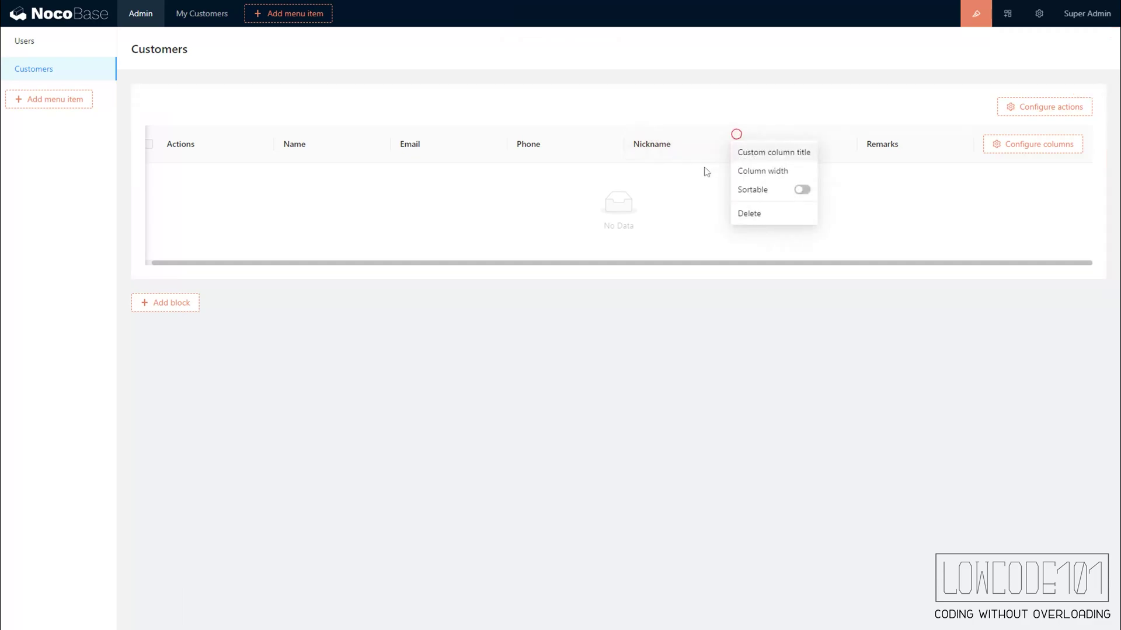
text(A)
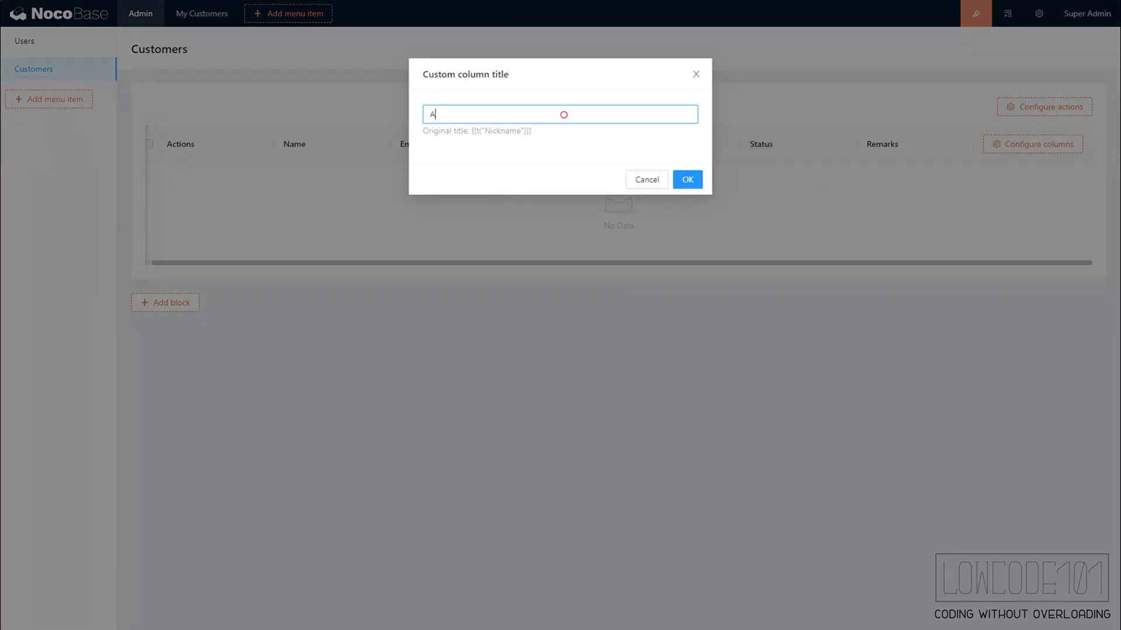
text(ssig)
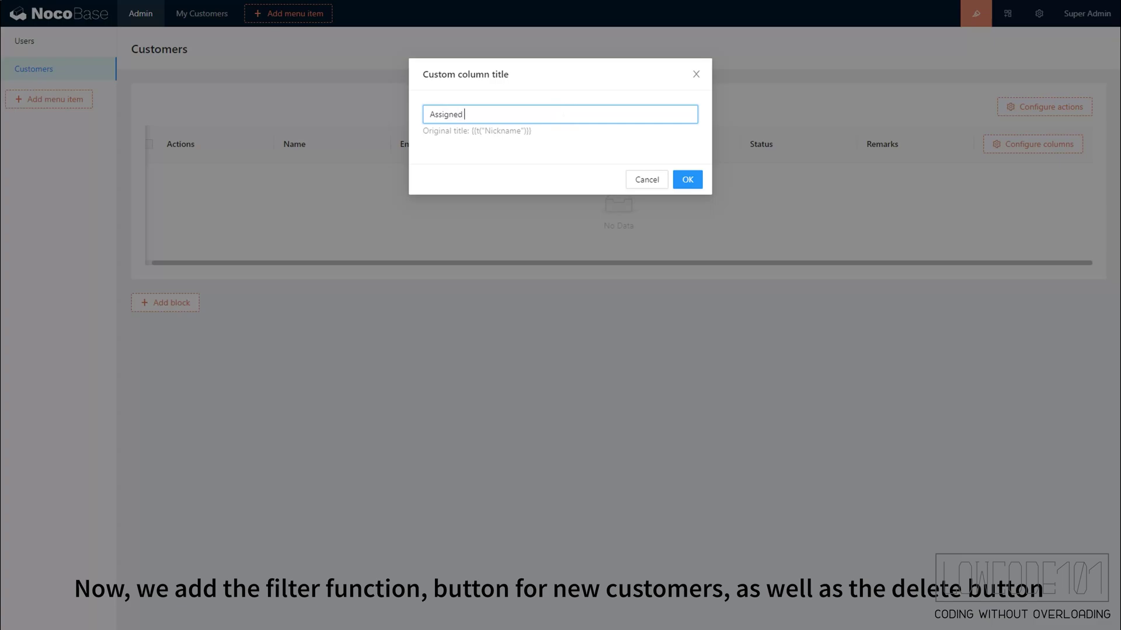
text(ned To)
- Confirm the 'Assigned To' column title and enable the Filter, Add new and Delete actions
click(698, 185)
mouse_move(1029, 113)
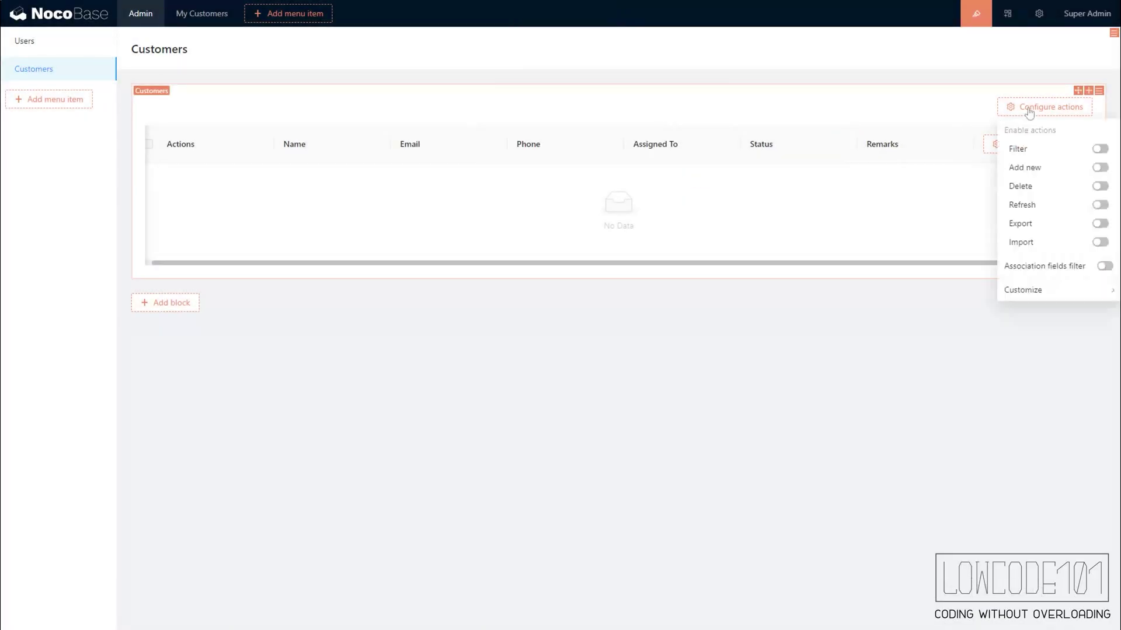
click(1100, 149)
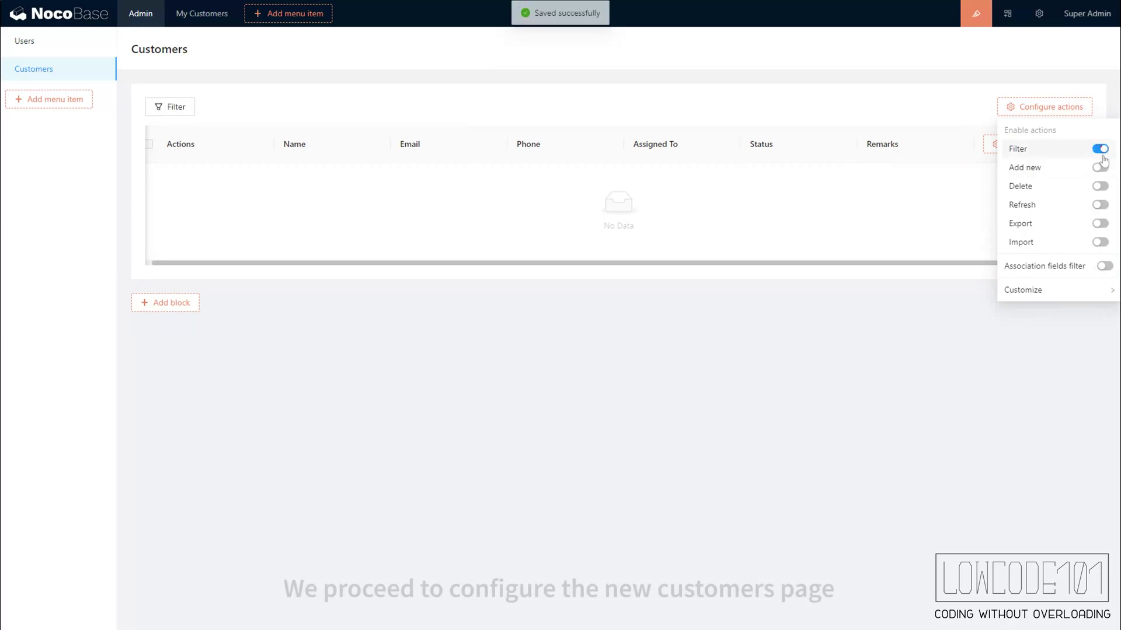
click(1100, 167)
click(1100, 186)
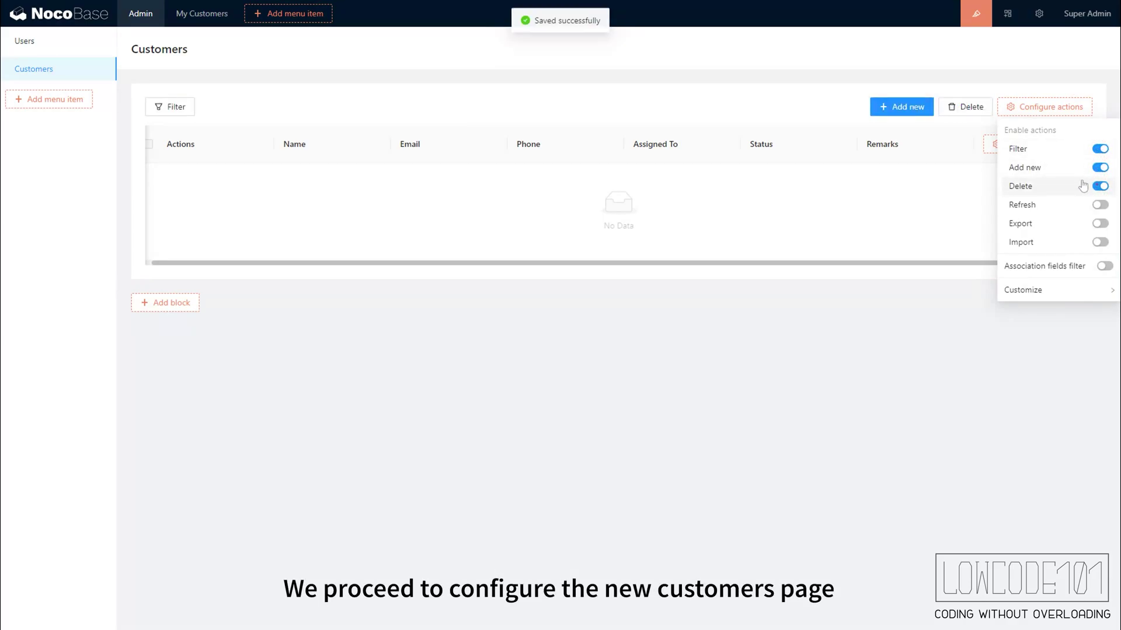
- Build the Add new form with Name, Email, Phone, Assigned To, Remarks fields and a Submit action
click(895, 109)
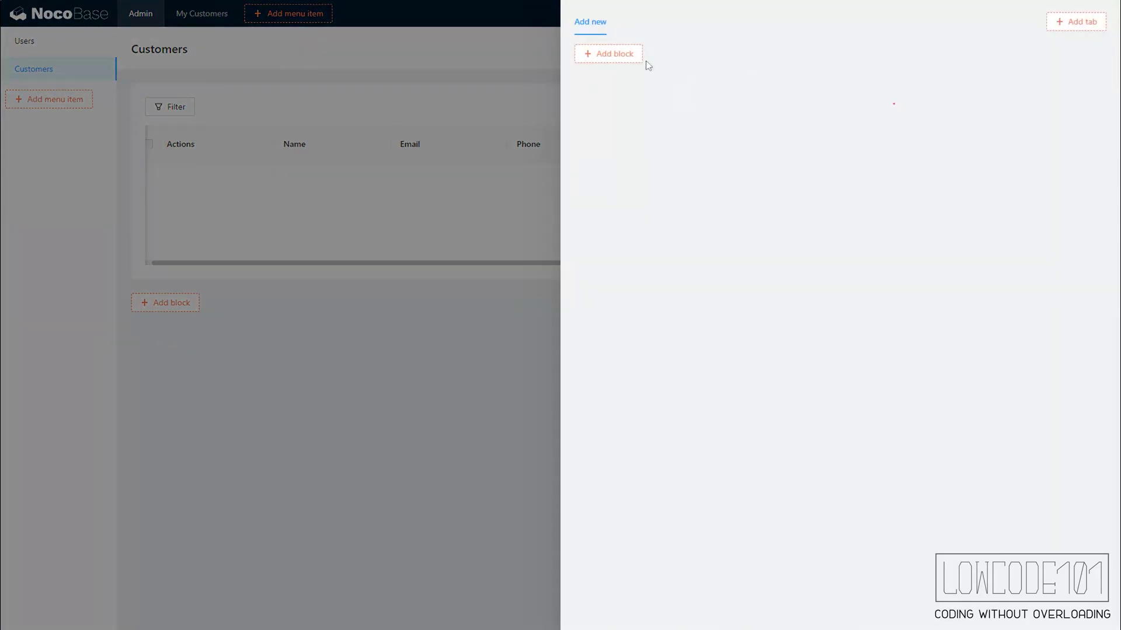
mouse_move(629, 63)
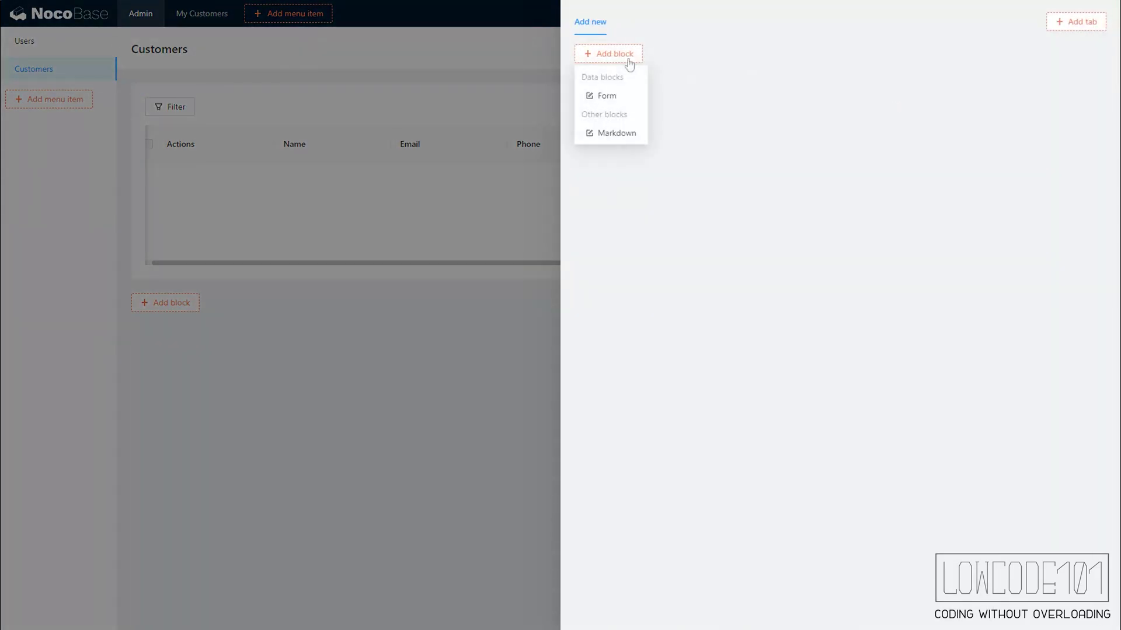
click(621, 97)
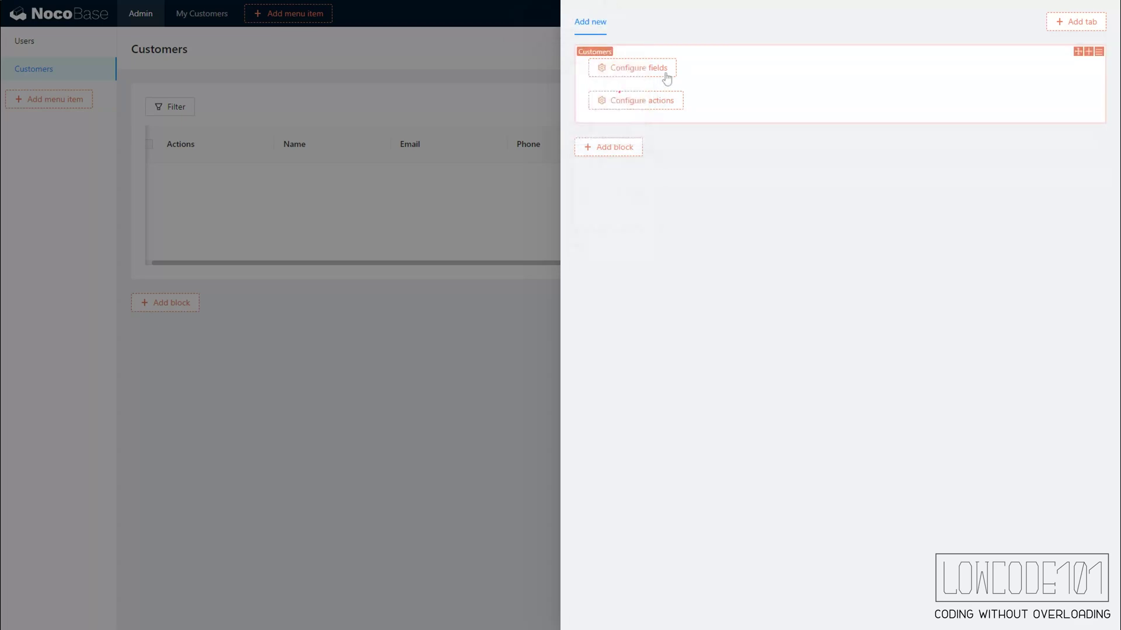
mouse_move(667, 78)
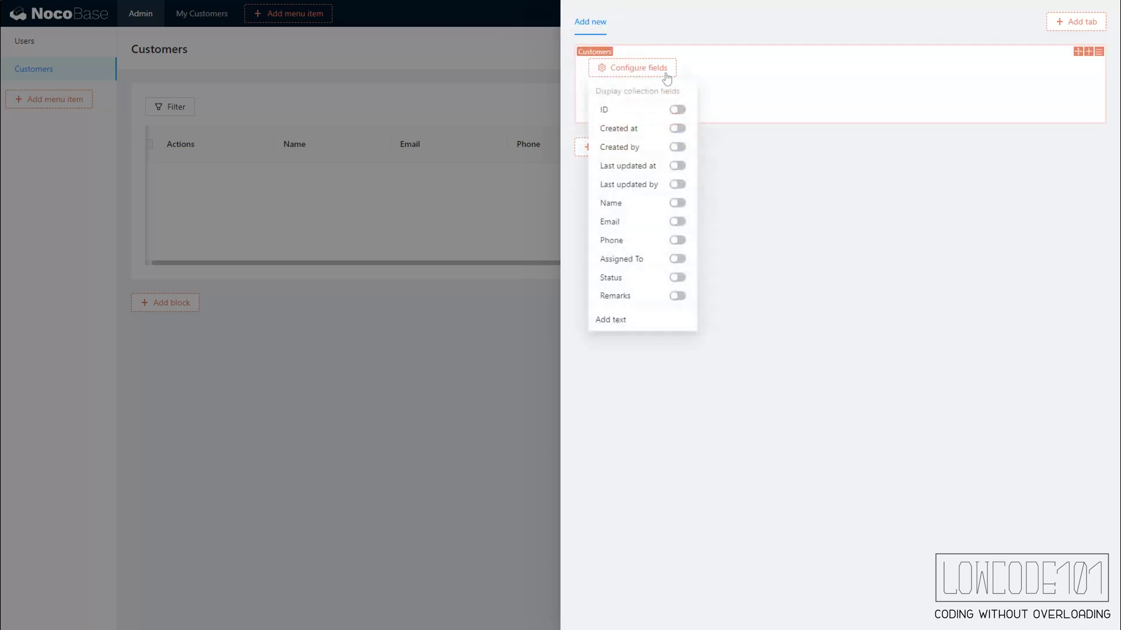
click(677, 204)
click(677, 222)
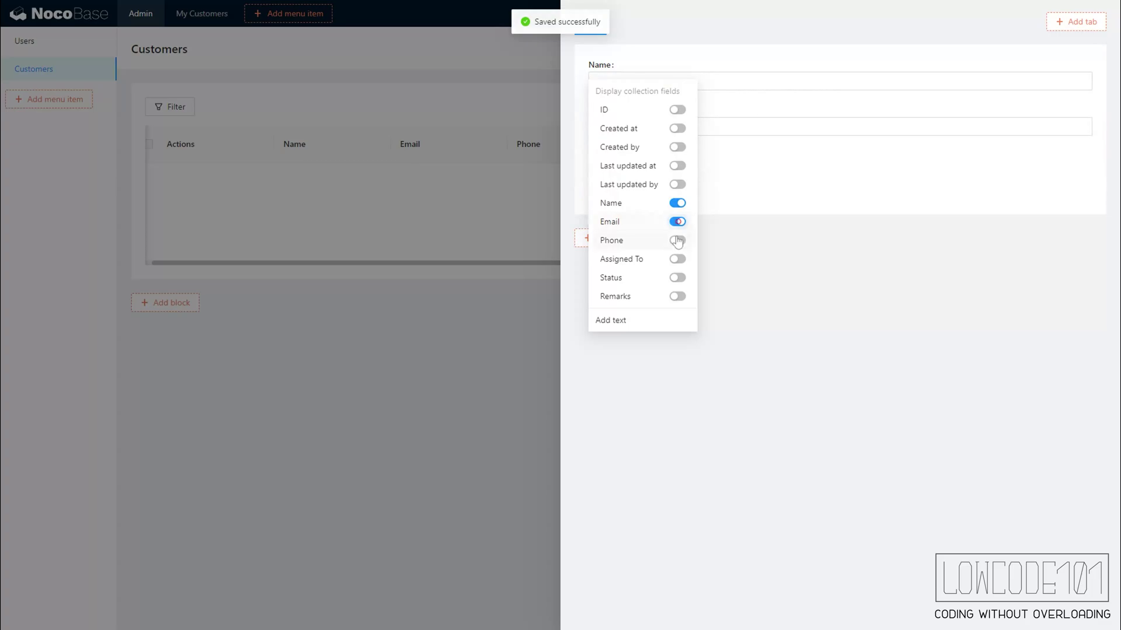
click(677, 240)
click(677, 260)
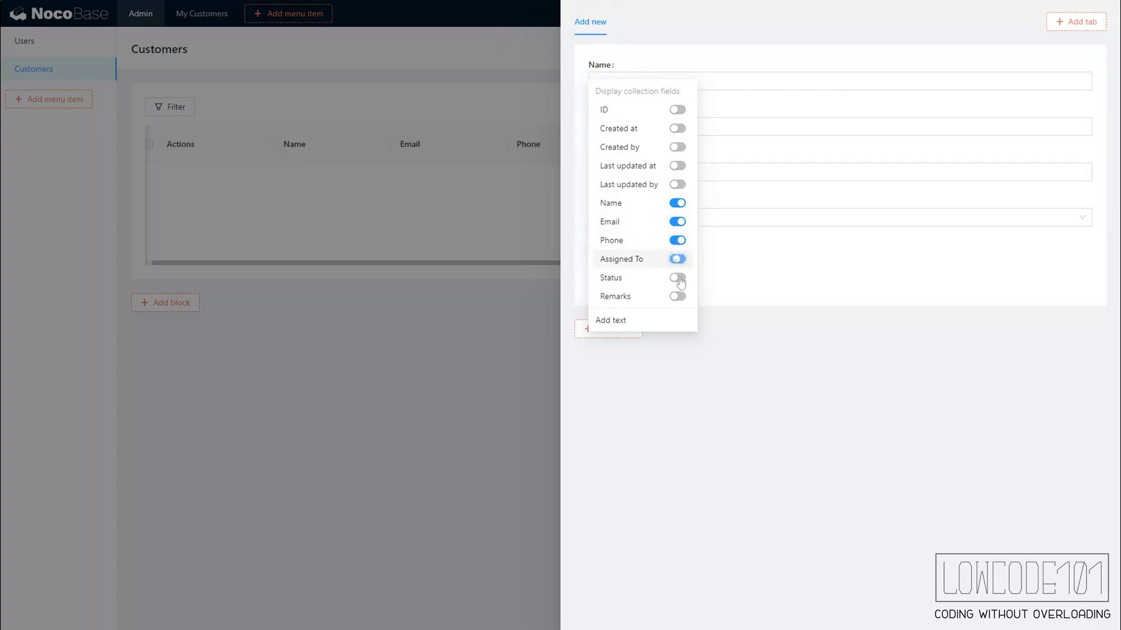
click(678, 295)
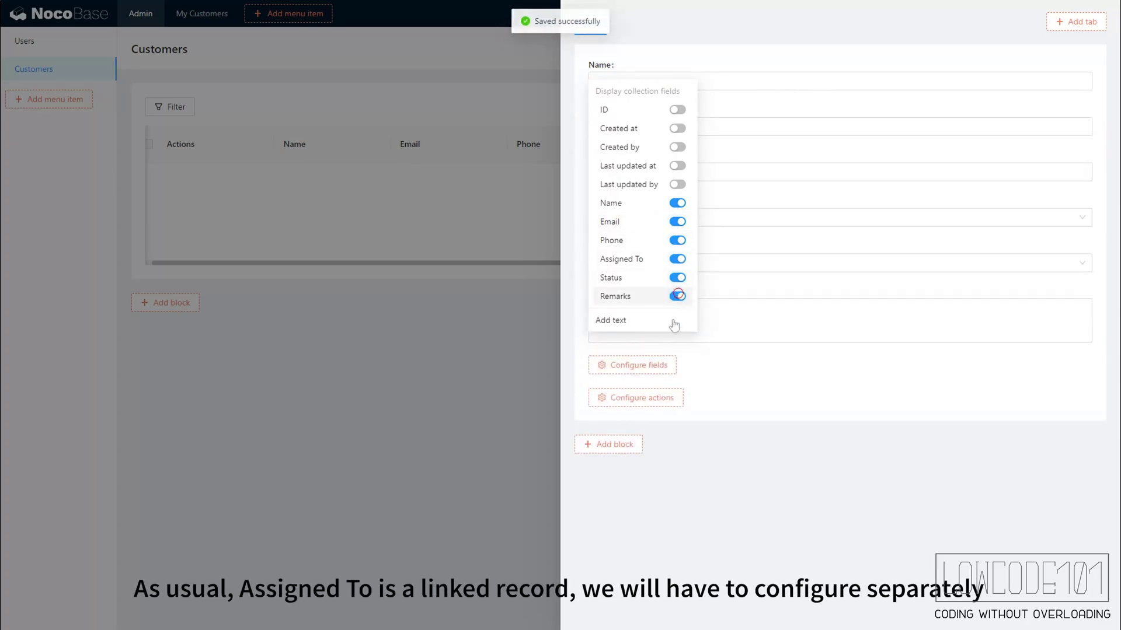
mouse_move(676, 405)
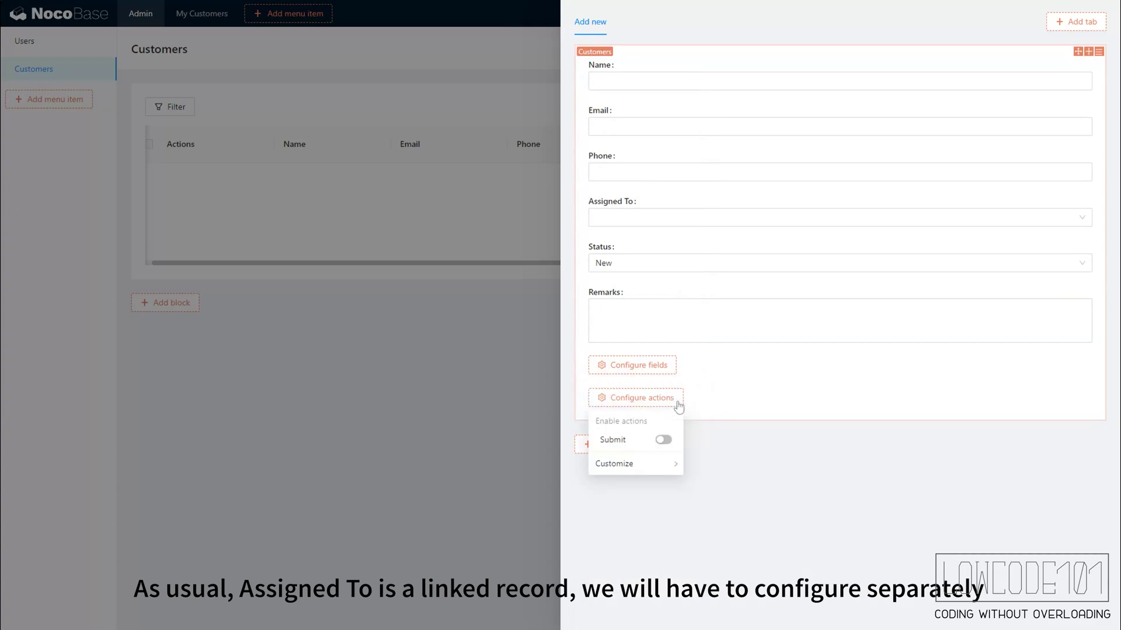
click(670, 441)
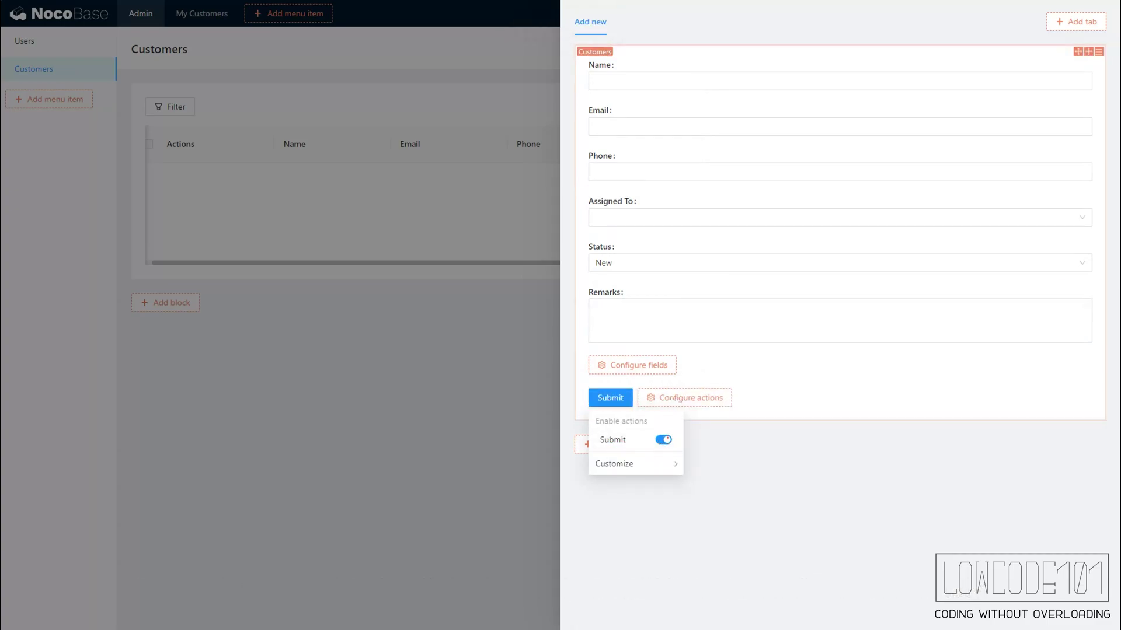
- Give the Assigned To picker a users table with Nickname and Email columns
click(786, 221)
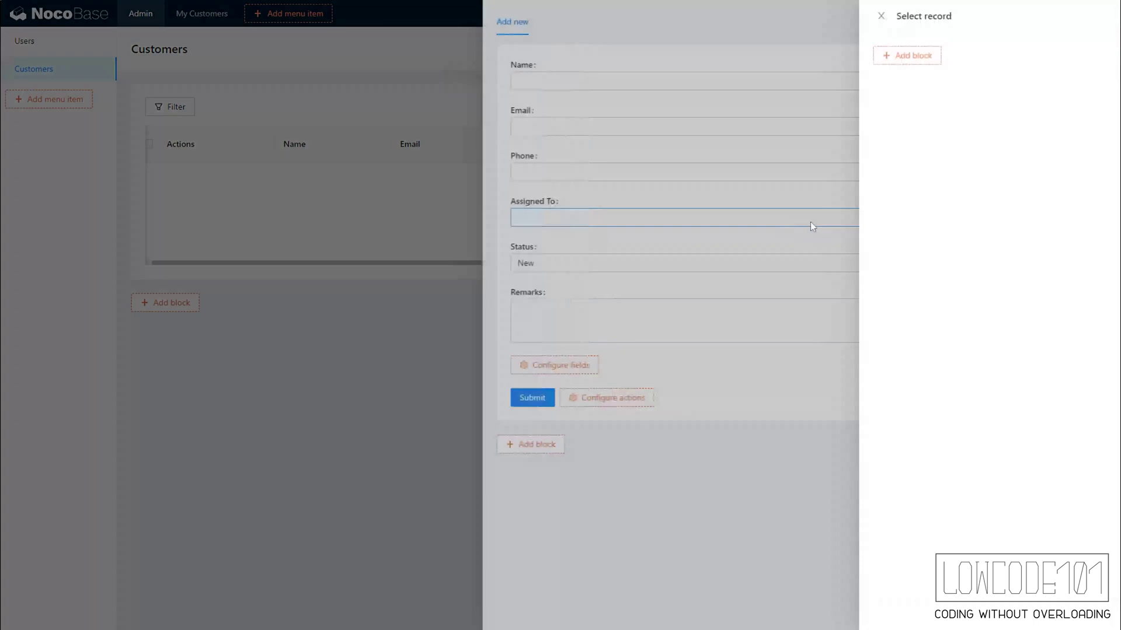
mouse_move(601, 60)
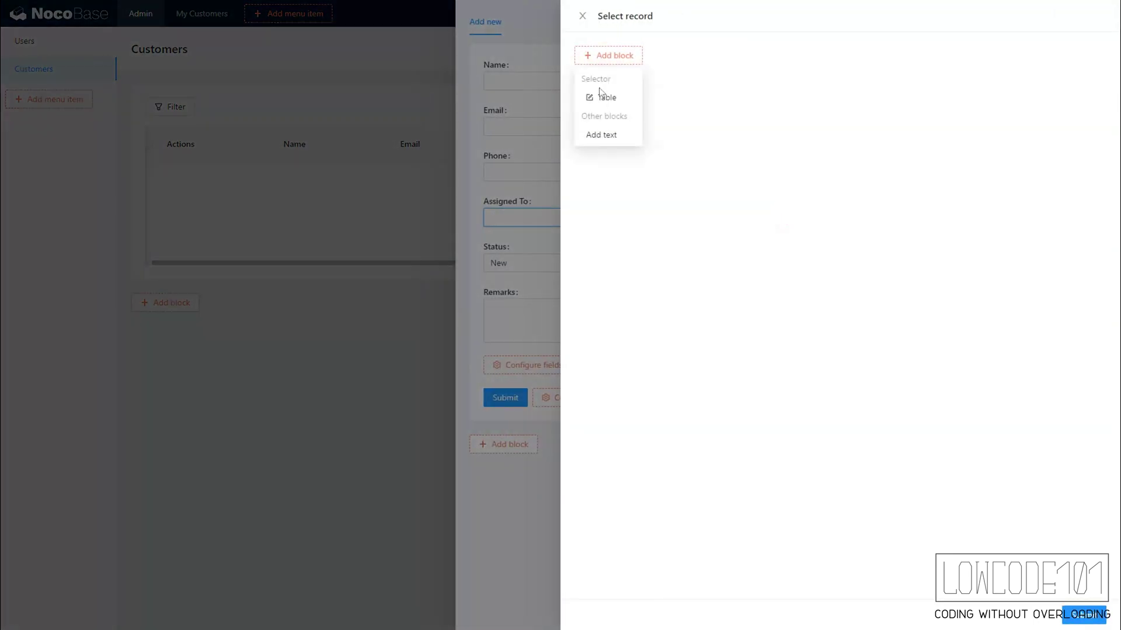
click(599, 102)
mouse_move(663, 99)
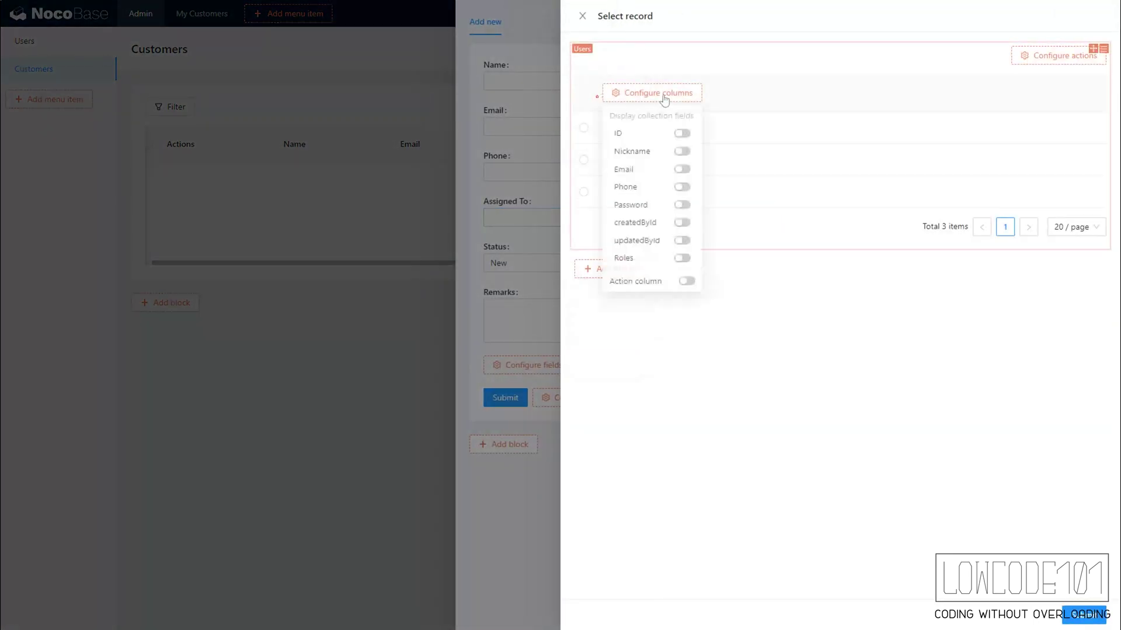
click(682, 153)
click(682, 172)
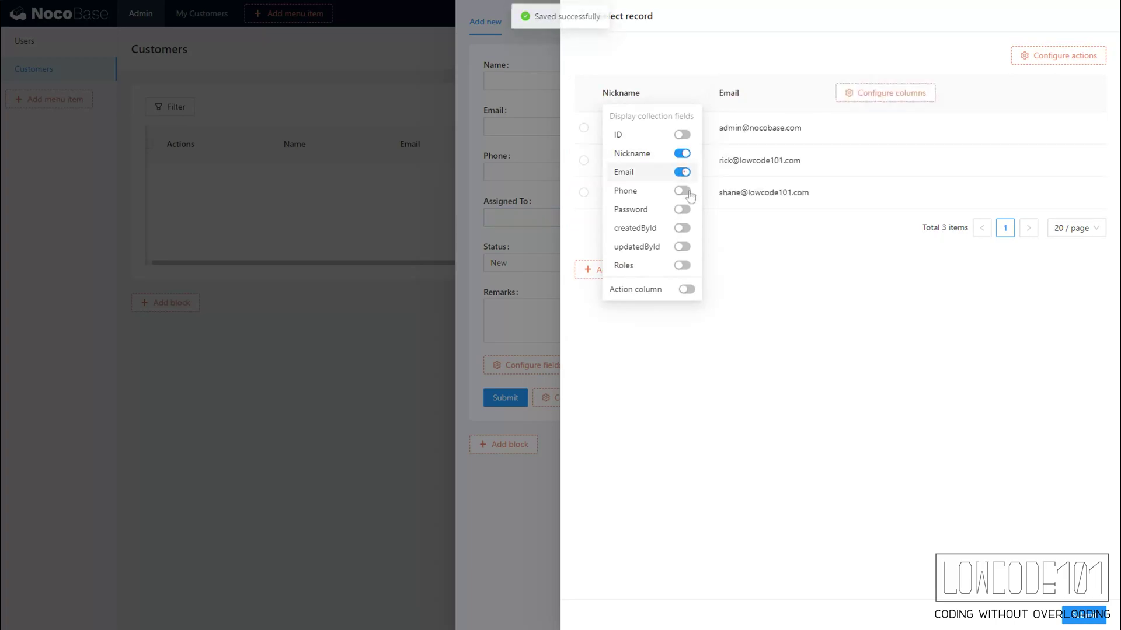
click(543, 517)
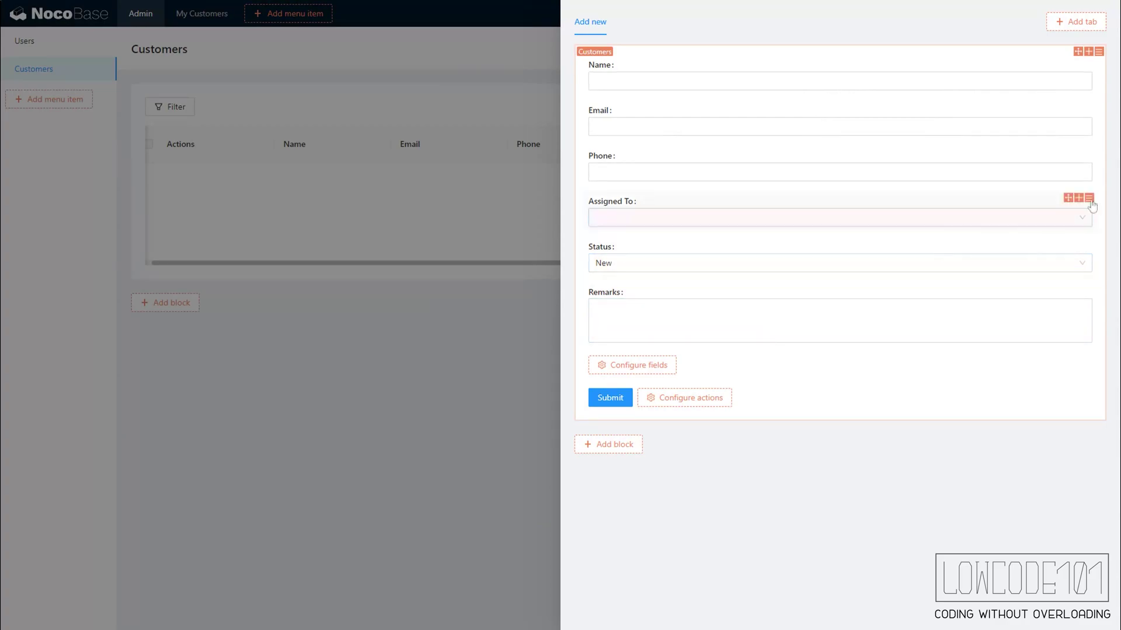
- Set Nickname as Assigned To's title field and close the new-customer form
click(1089, 199)
click(1074, 324)
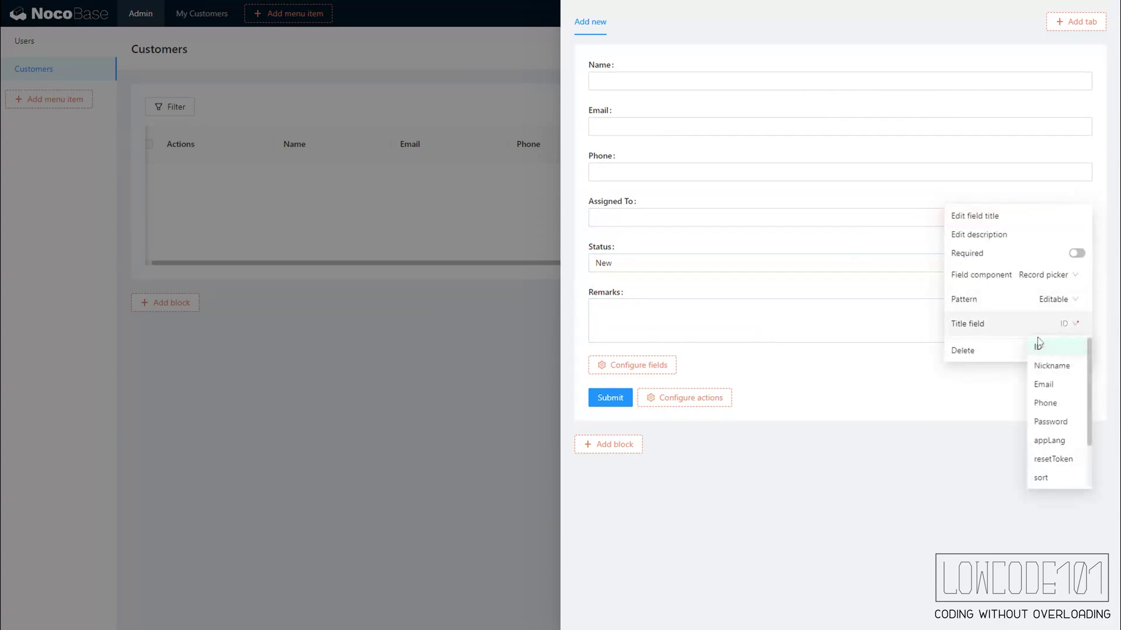
click(1051, 365)
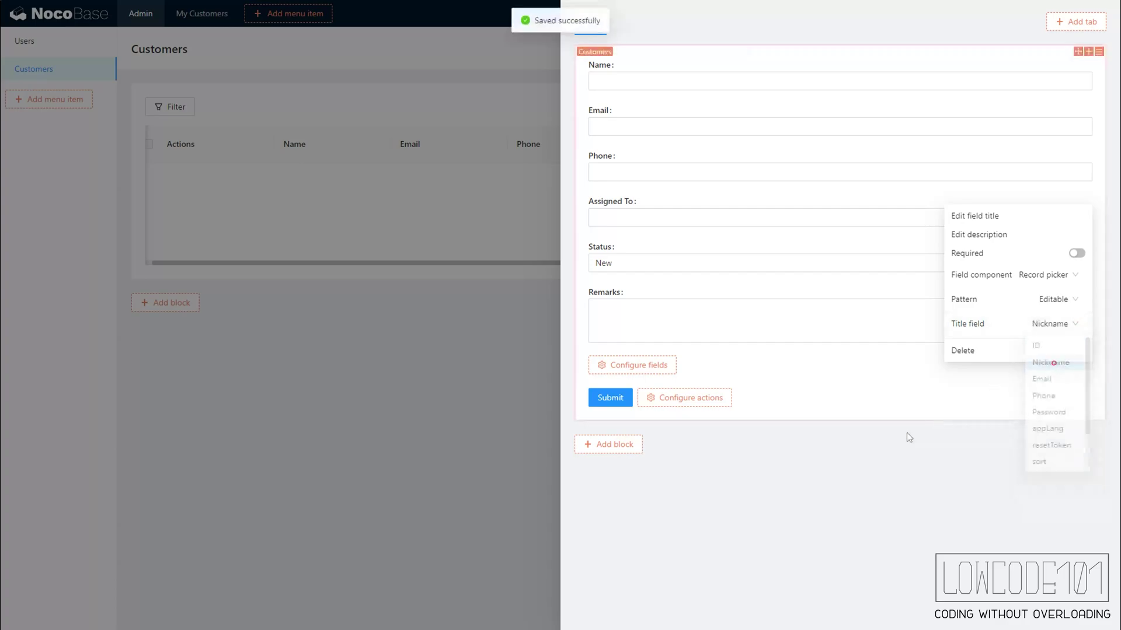
click(470, 429)
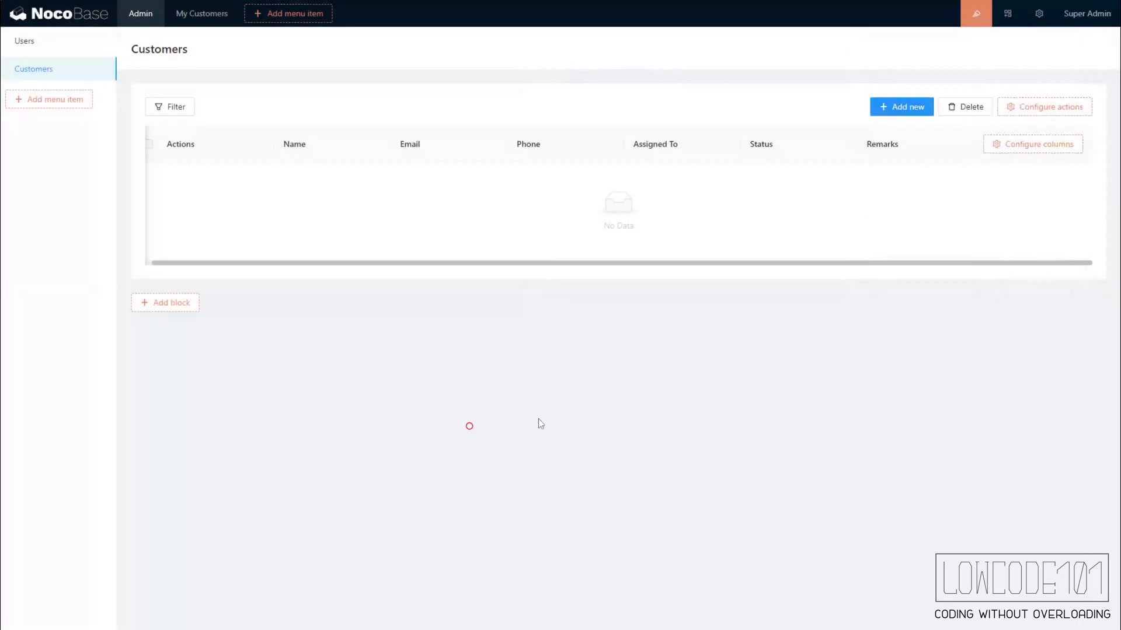
- Enable the Import action on the Customers table and exit the UI Editor
click(968, 7)
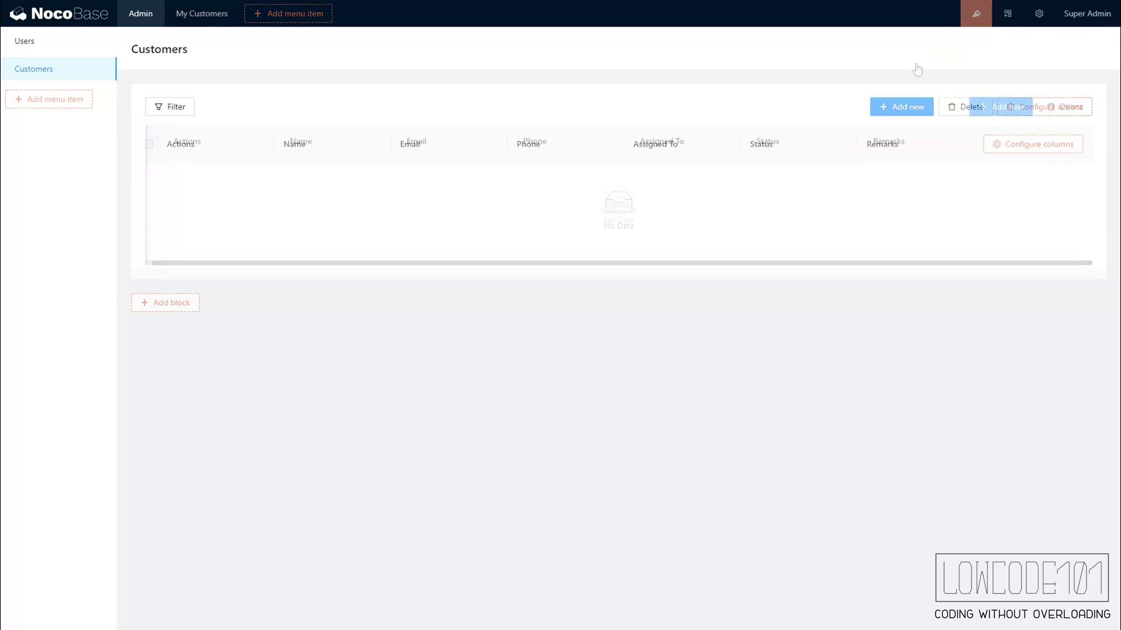
click(980, 16)
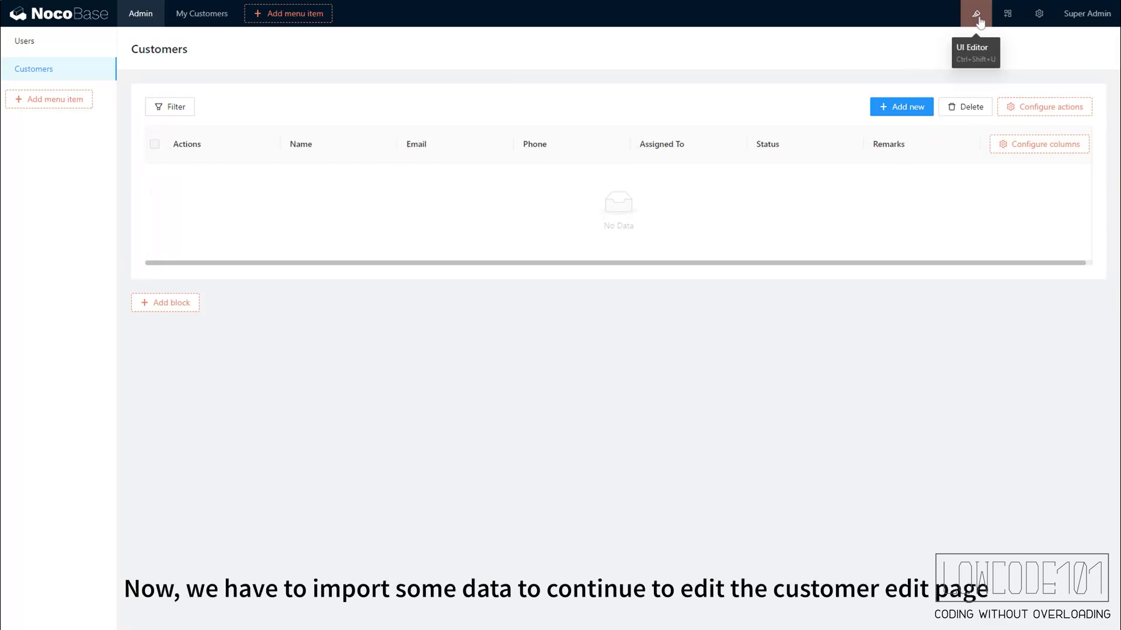
mouse_move(1030, 107)
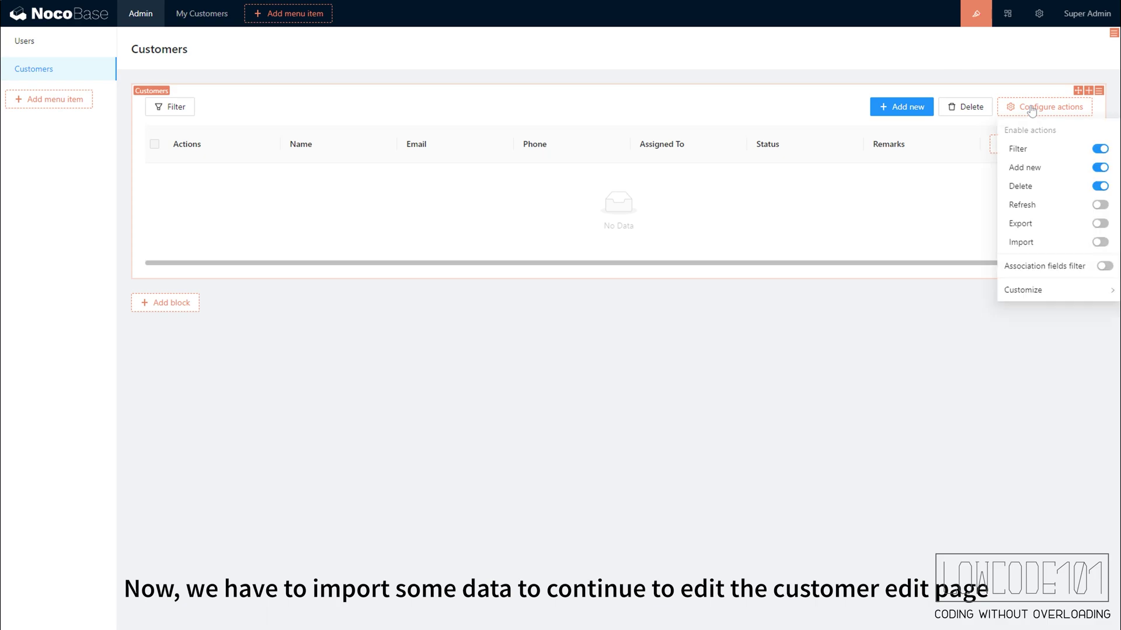
click(1100, 242)
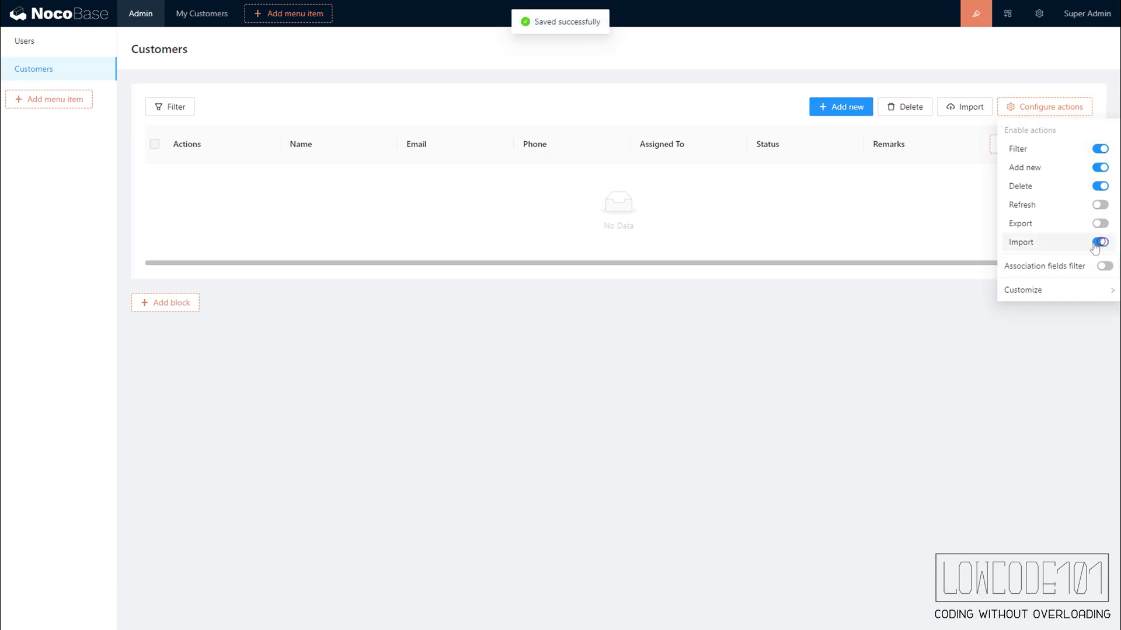
click(983, 19)
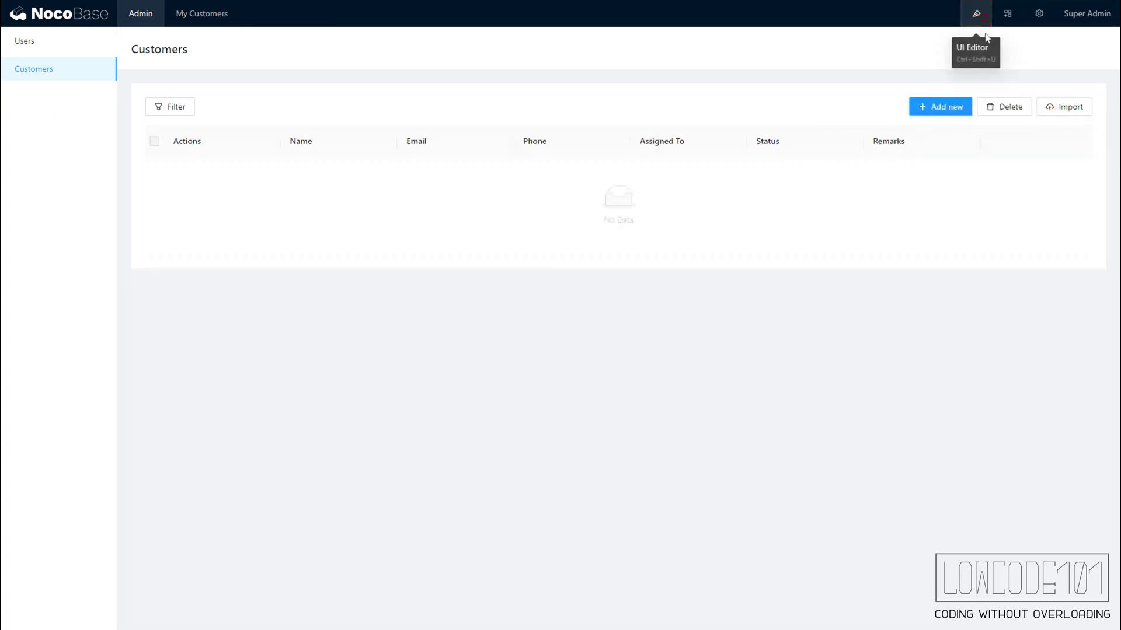
- Import the five customer records from Customers.xlsx into the table
click(1072, 111)
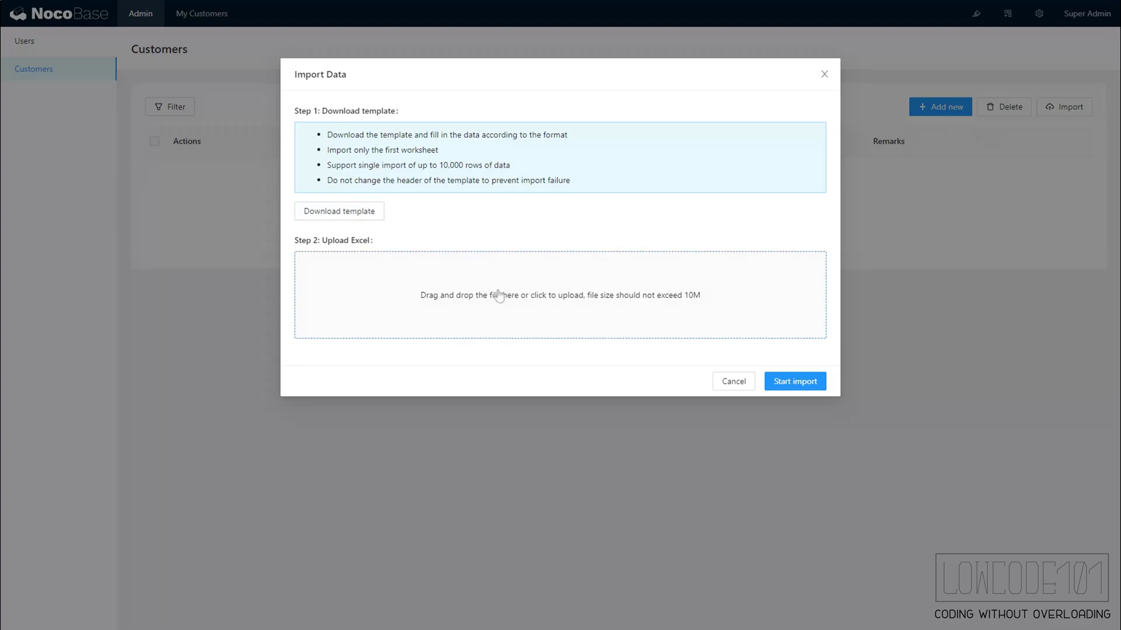
drag(500, 293, 585, 313)
click(793, 401)
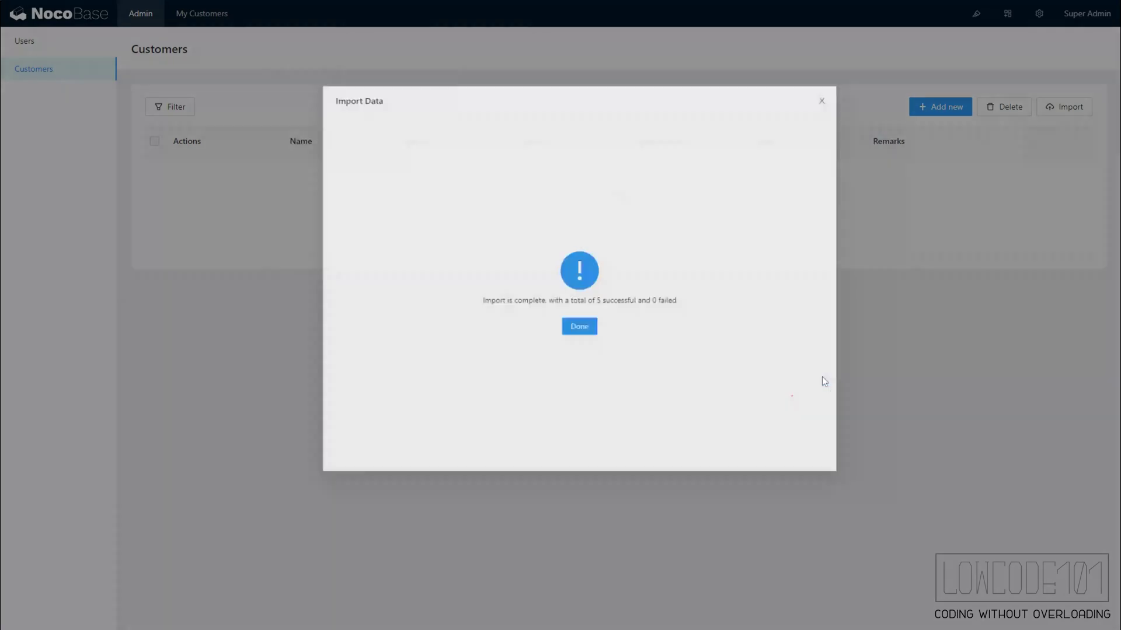
click(560, 321)
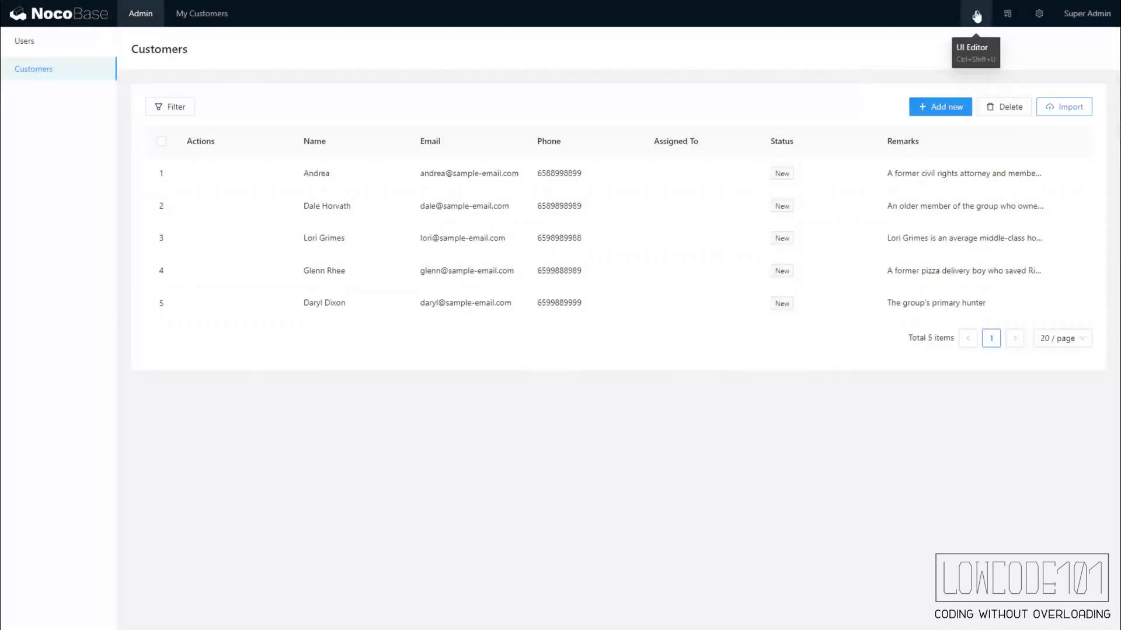
- Enable Edit and Delete actions on each customer row
click(976, 17)
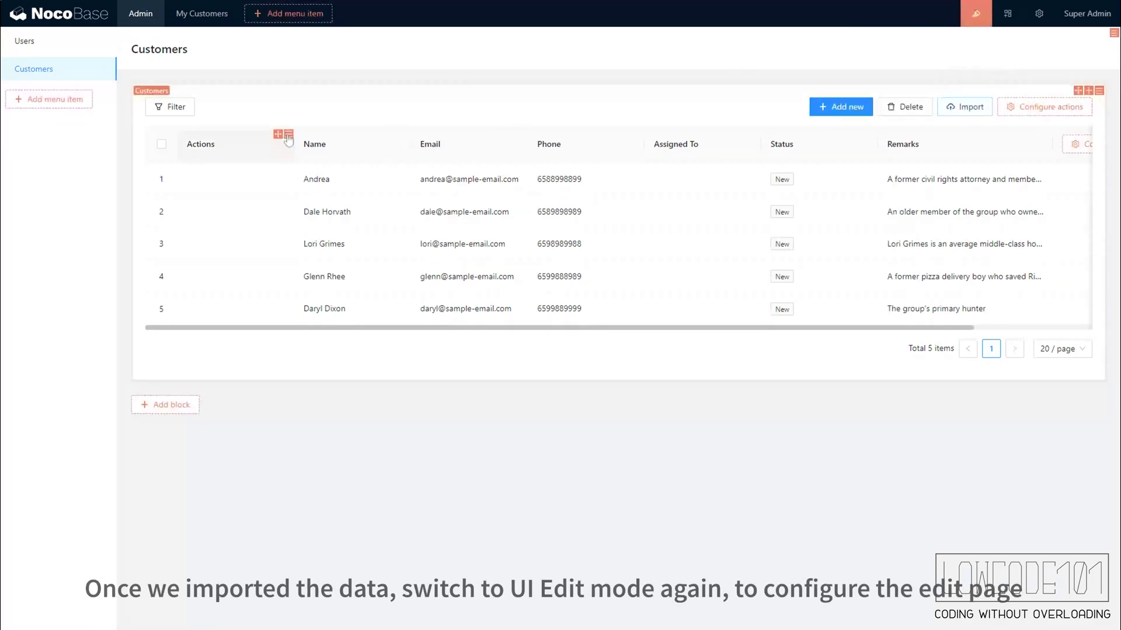
click(283, 136)
click(338, 189)
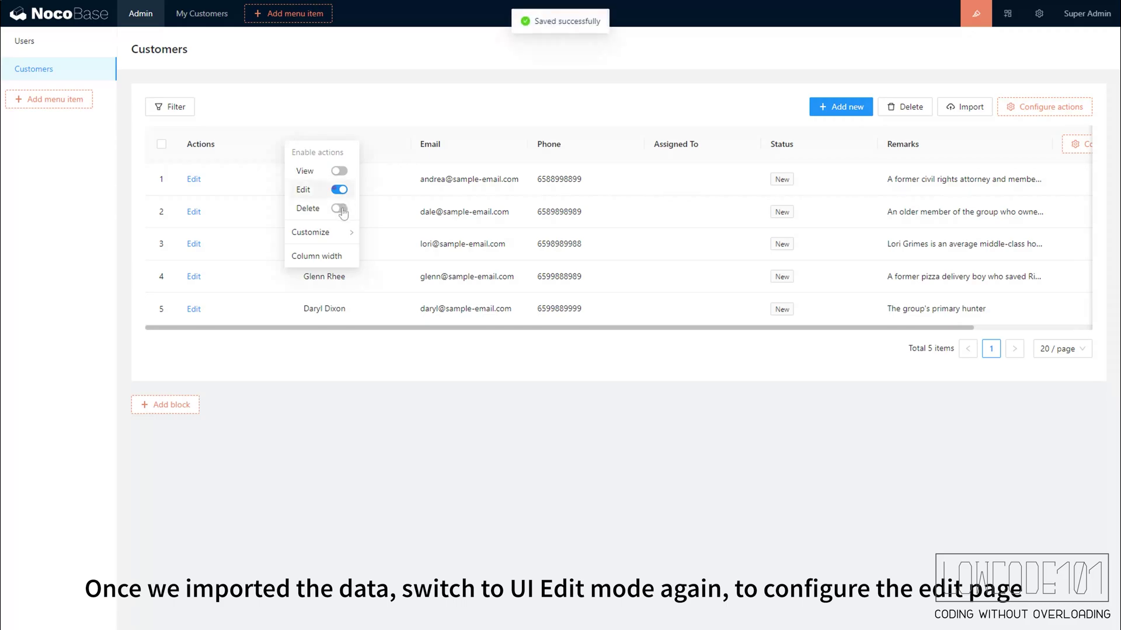
click(339, 208)
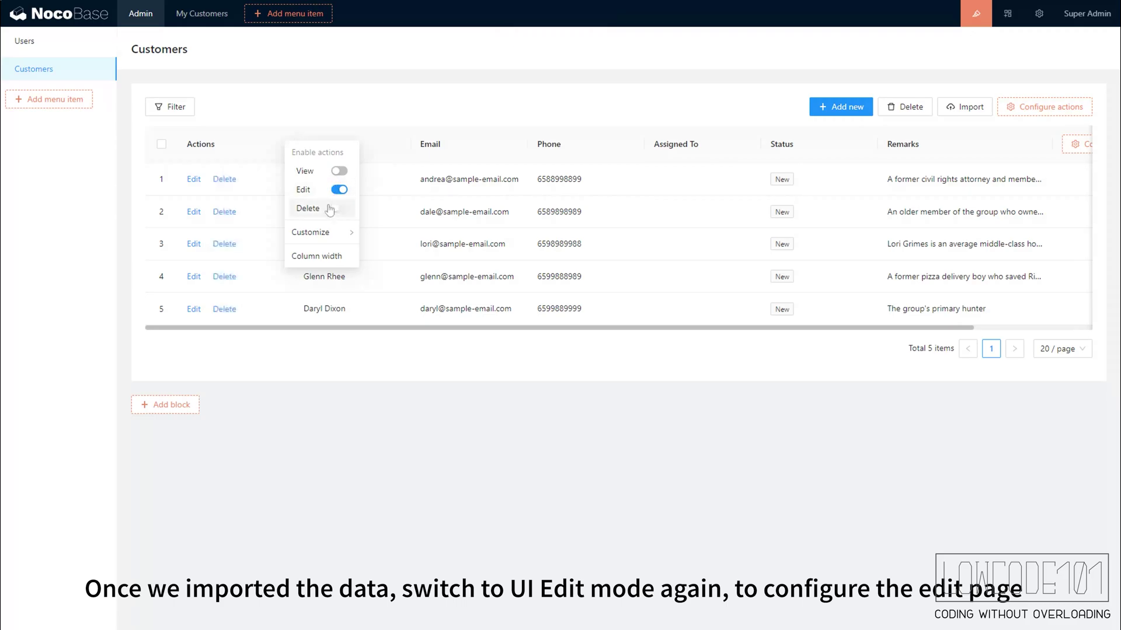
- Build the Edit form with Name, Email, Phone, Assigned To, Status, Remarks and a Submit action
click(193, 181)
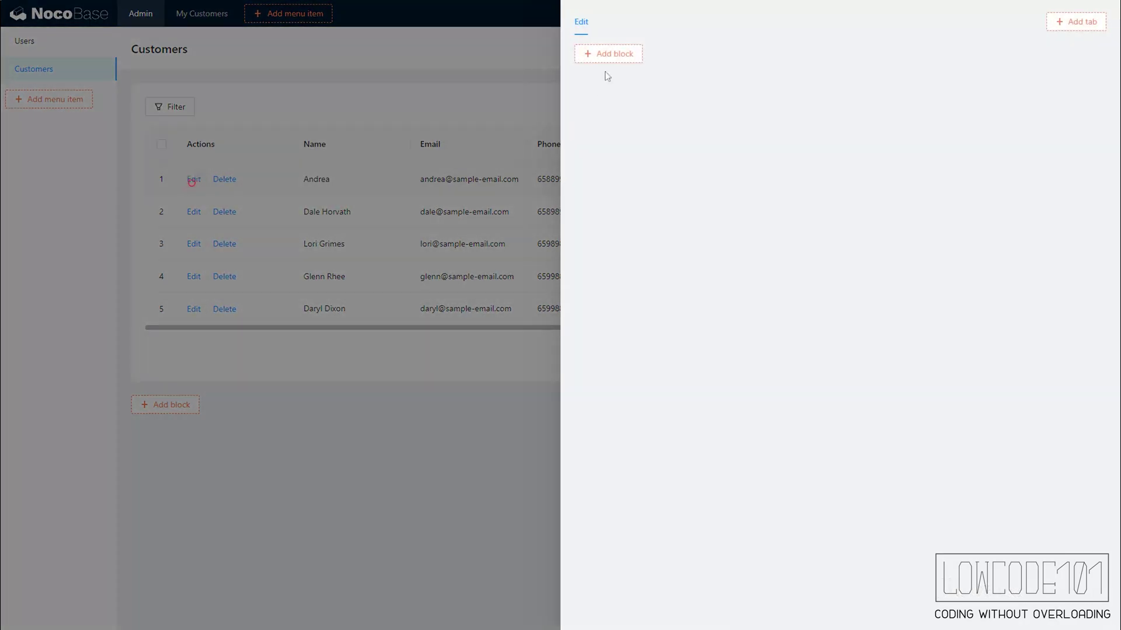
mouse_move(610, 63)
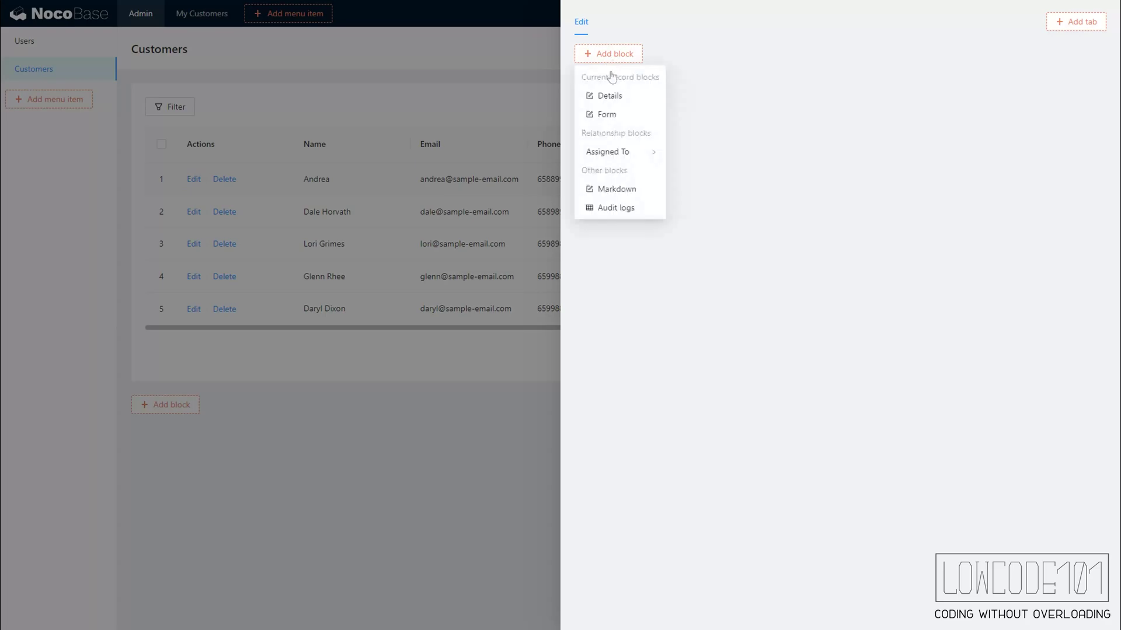
click(611, 117)
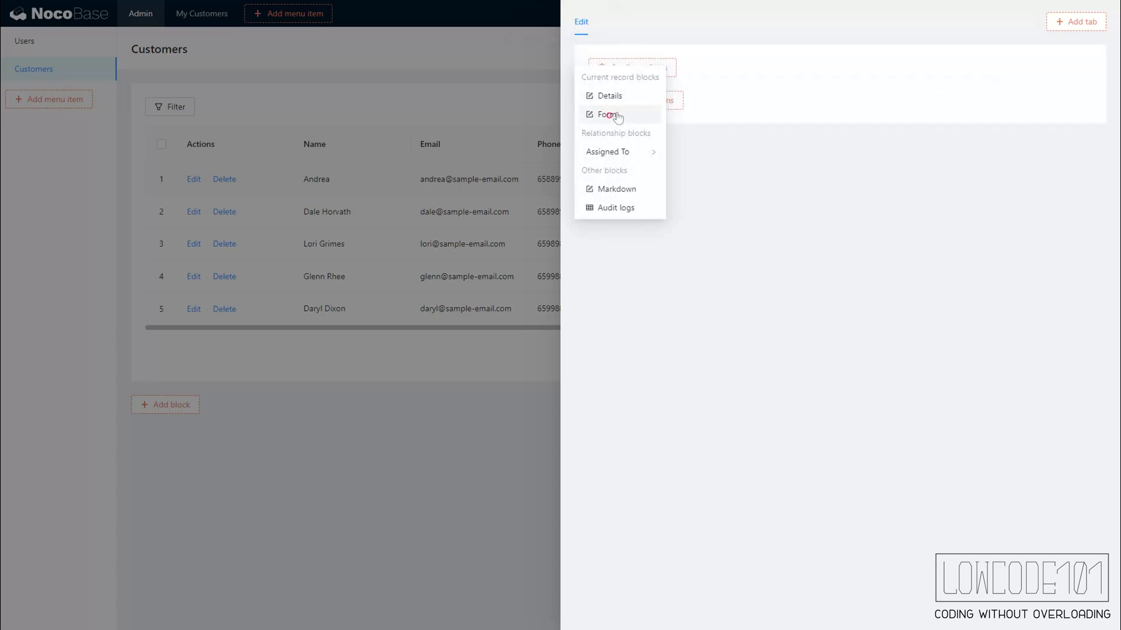
mouse_move(662, 69)
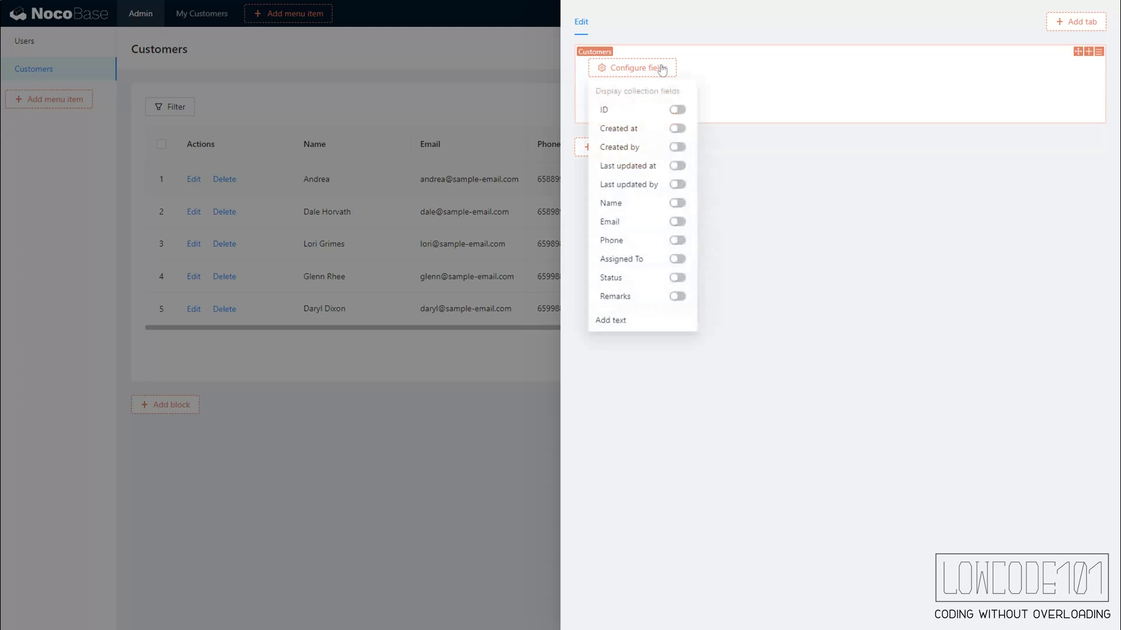
click(677, 203)
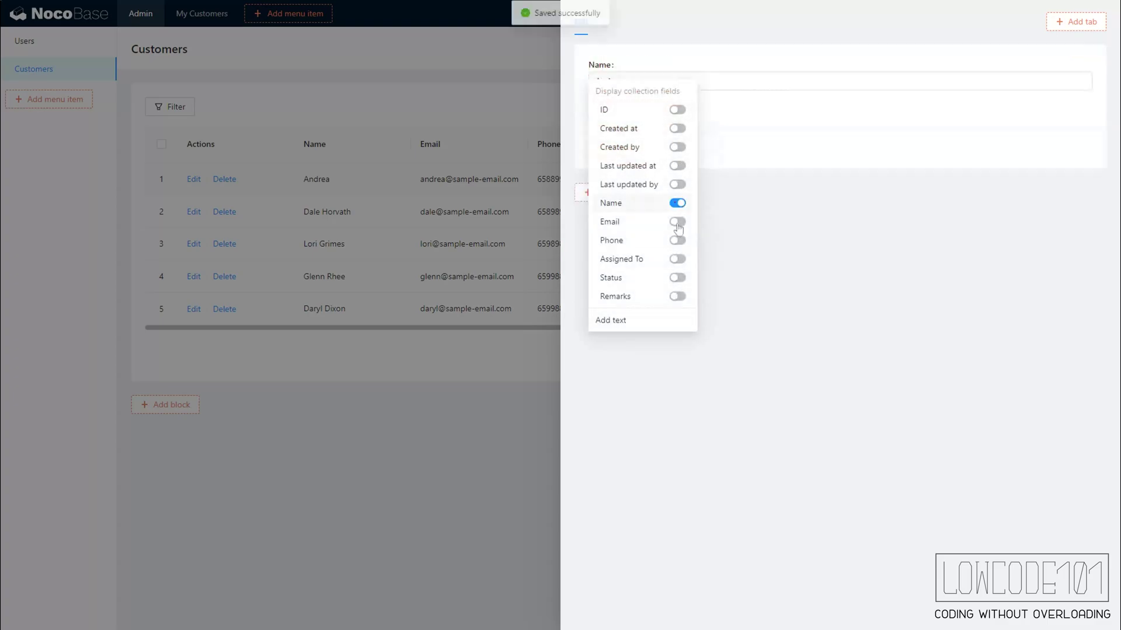
click(677, 221)
click(677, 240)
click(677, 259)
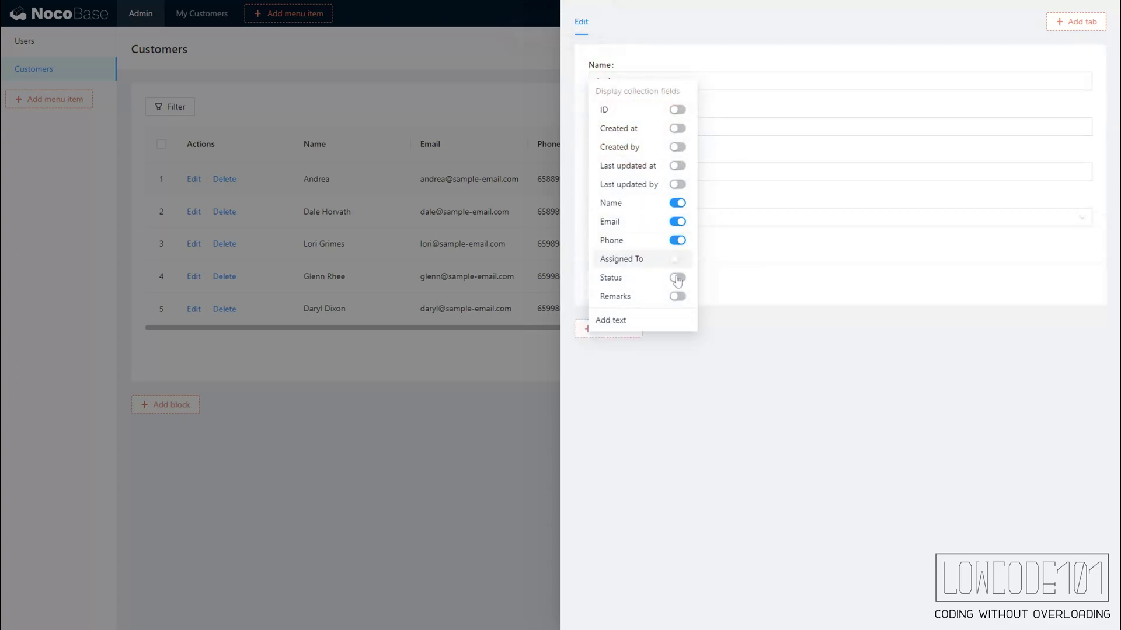
click(677, 278)
click(677, 296)
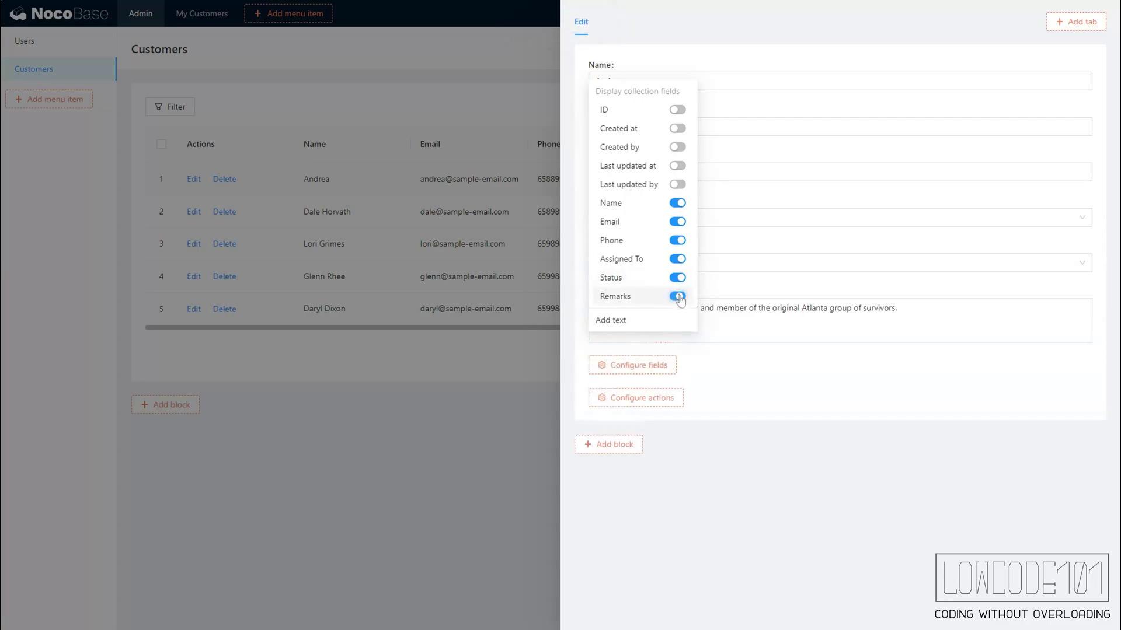
mouse_move(659, 403)
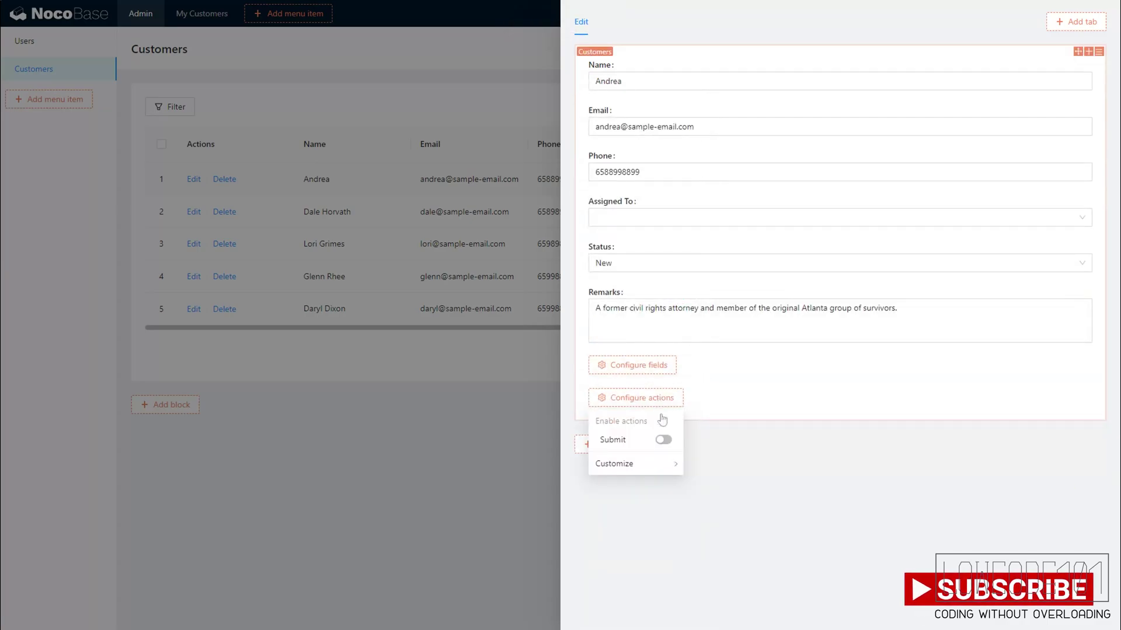
click(662, 439)
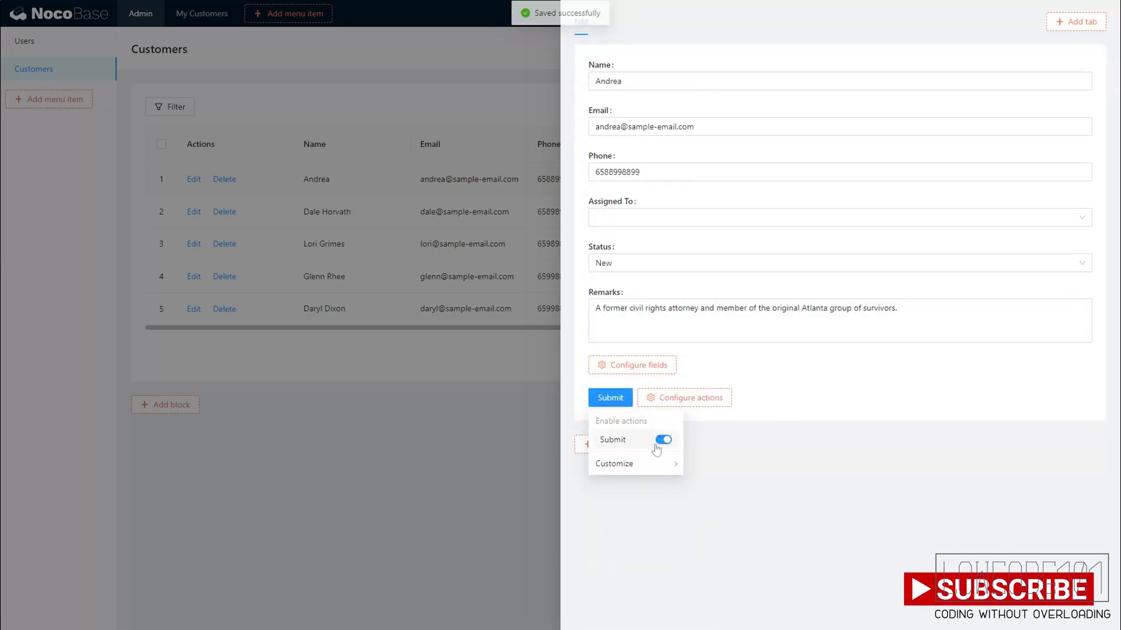
- Give the Edit form's Assigned To picker a users table with Nickname and Email columns
click(792, 217)
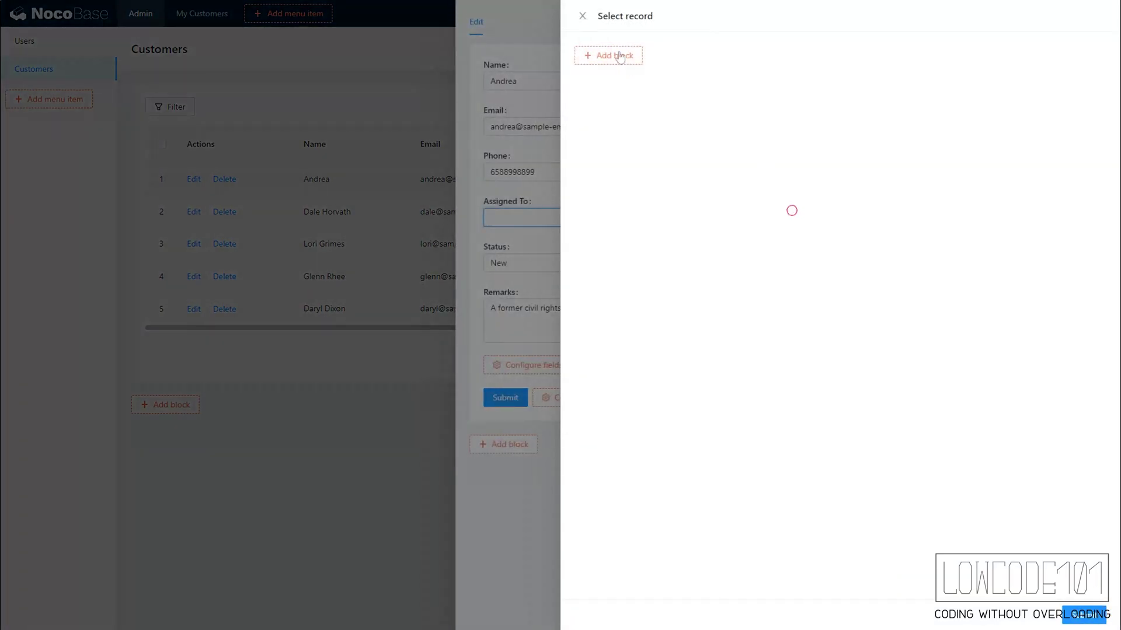
mouse_move(624, 63)
click(614, 103)
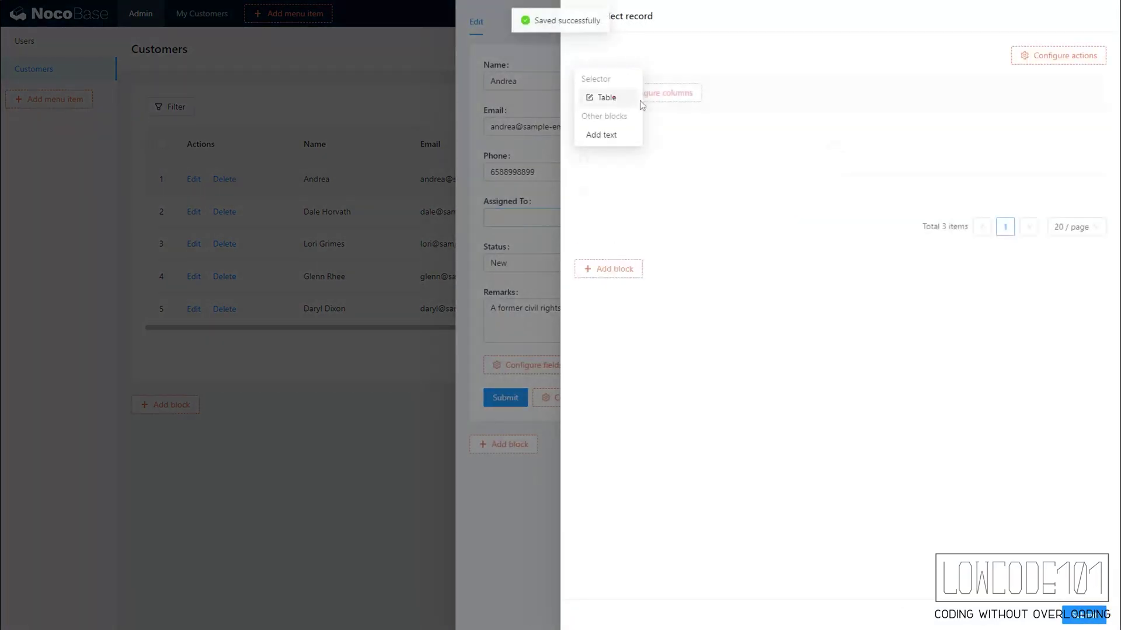
mouse_move(618, 93)
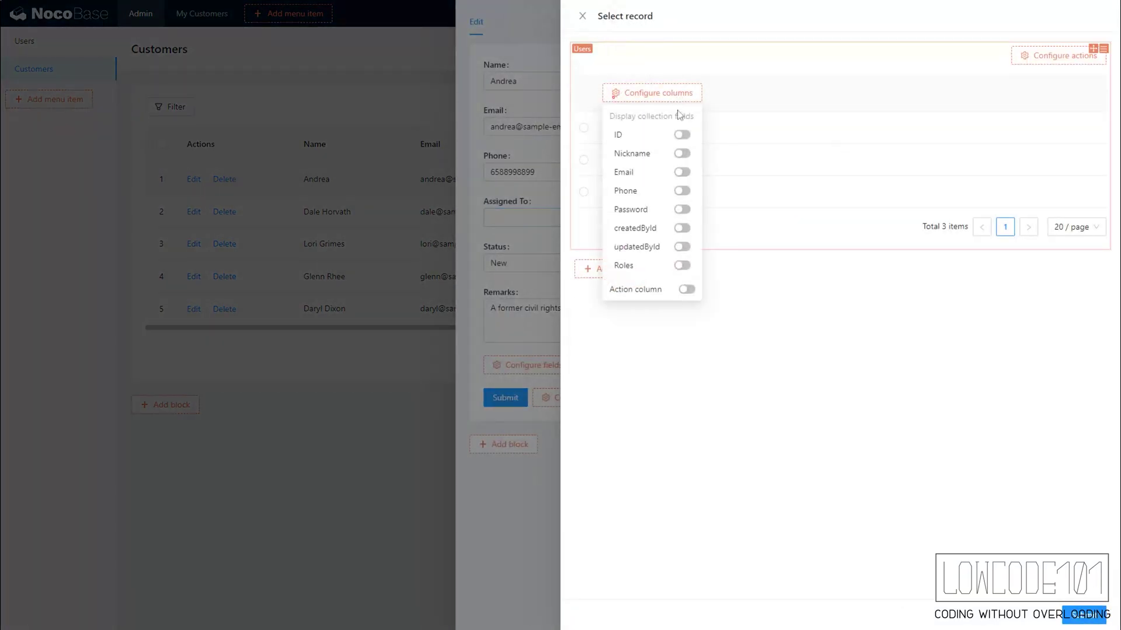
click(681, 153)
click(681, 172)
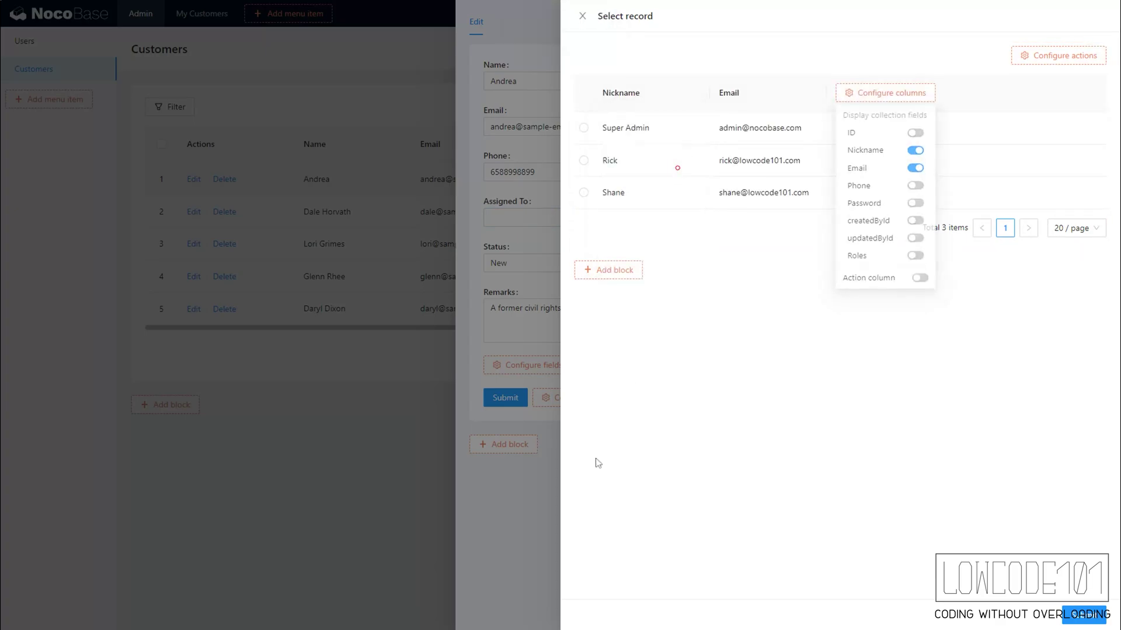
click(535, 522)
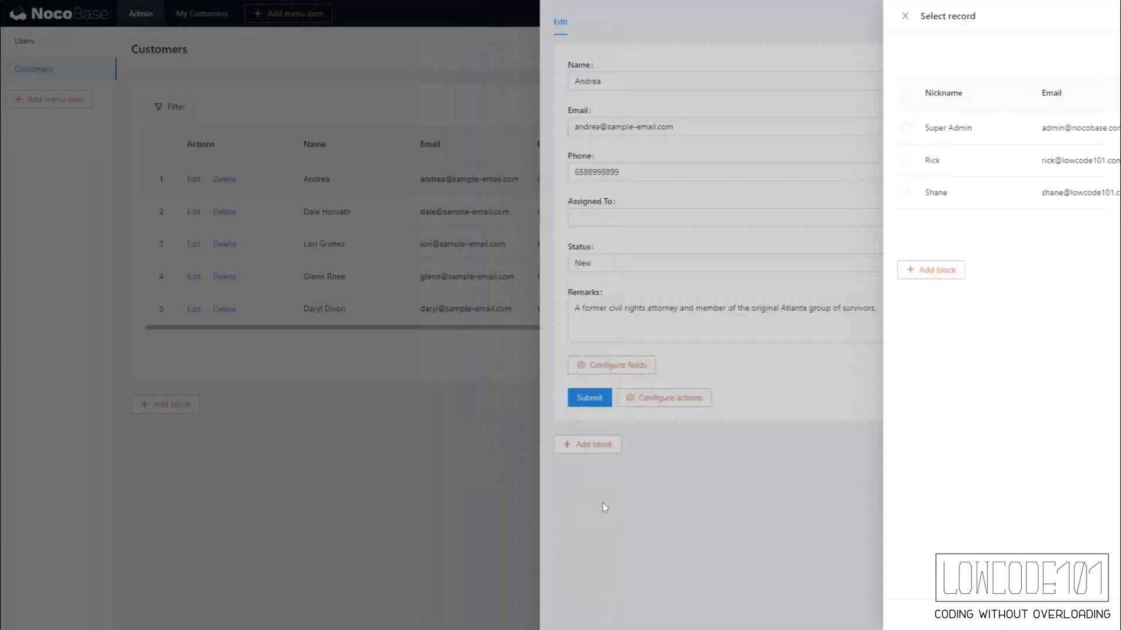
- Set Nickname as Assigned To's title field and close the edit panel
click(1088, 200)
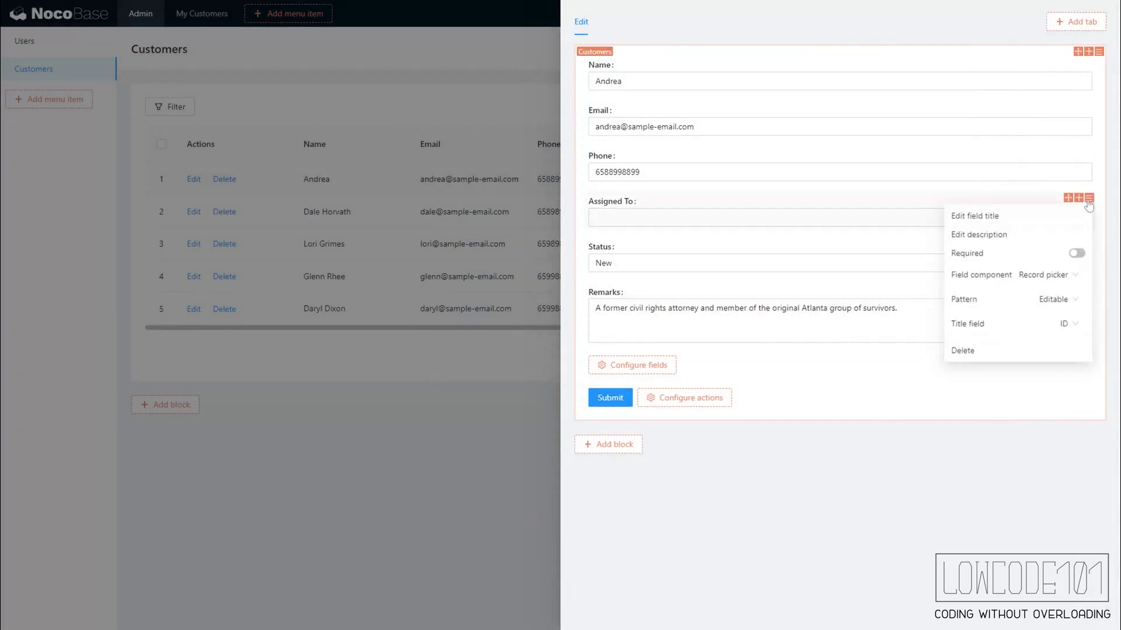
click(1074, 324)
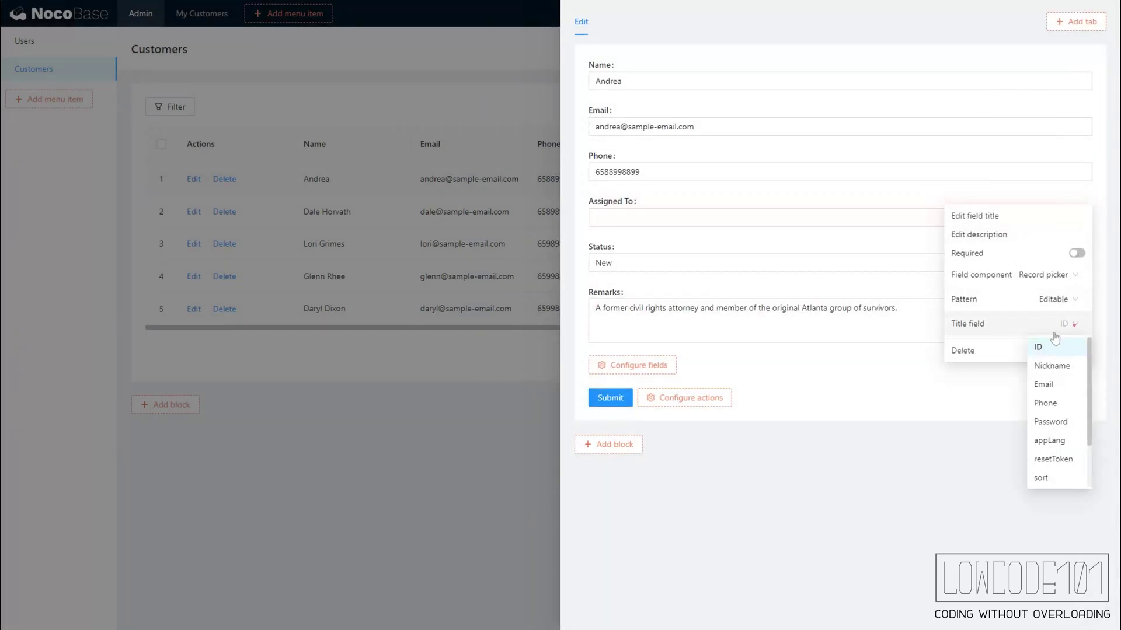
click(1057, 367)
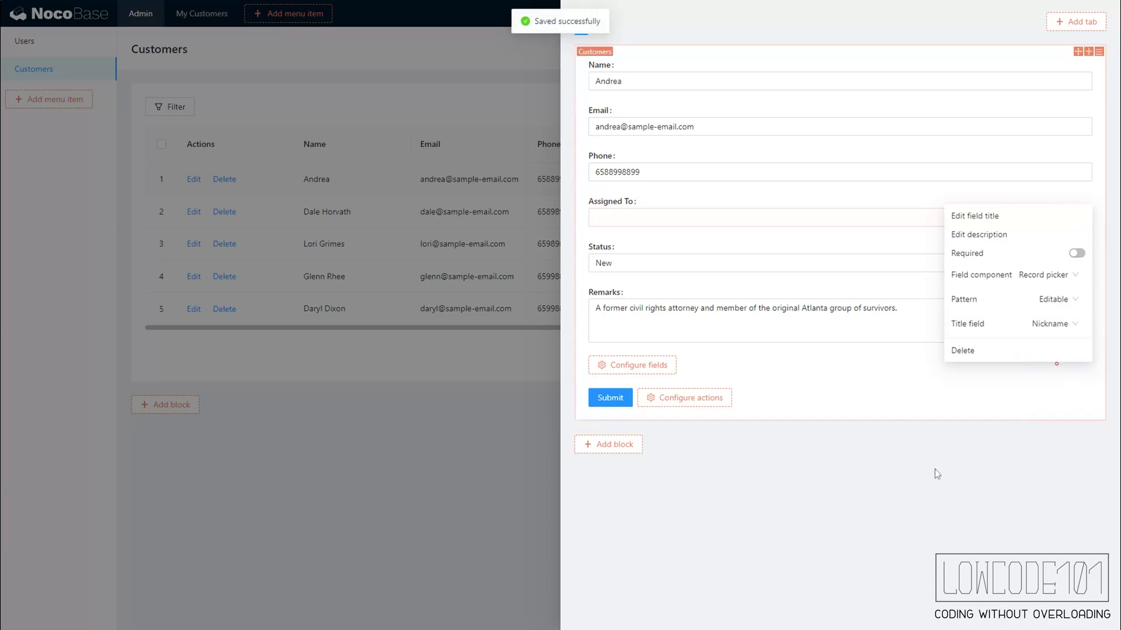
click(467, 466)
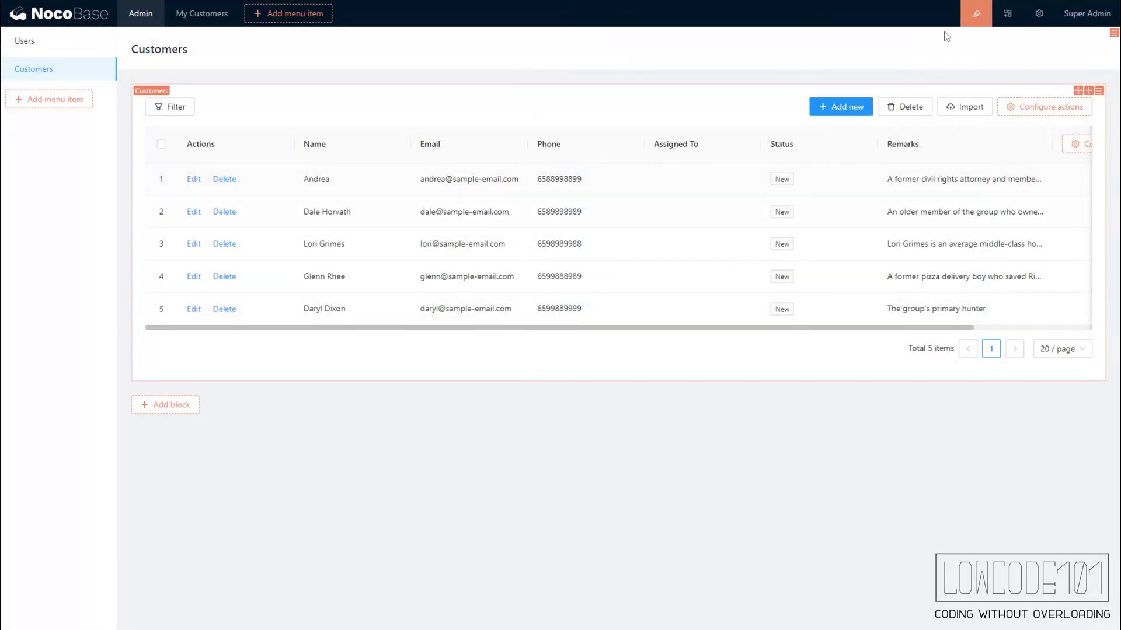
click(973, 13)
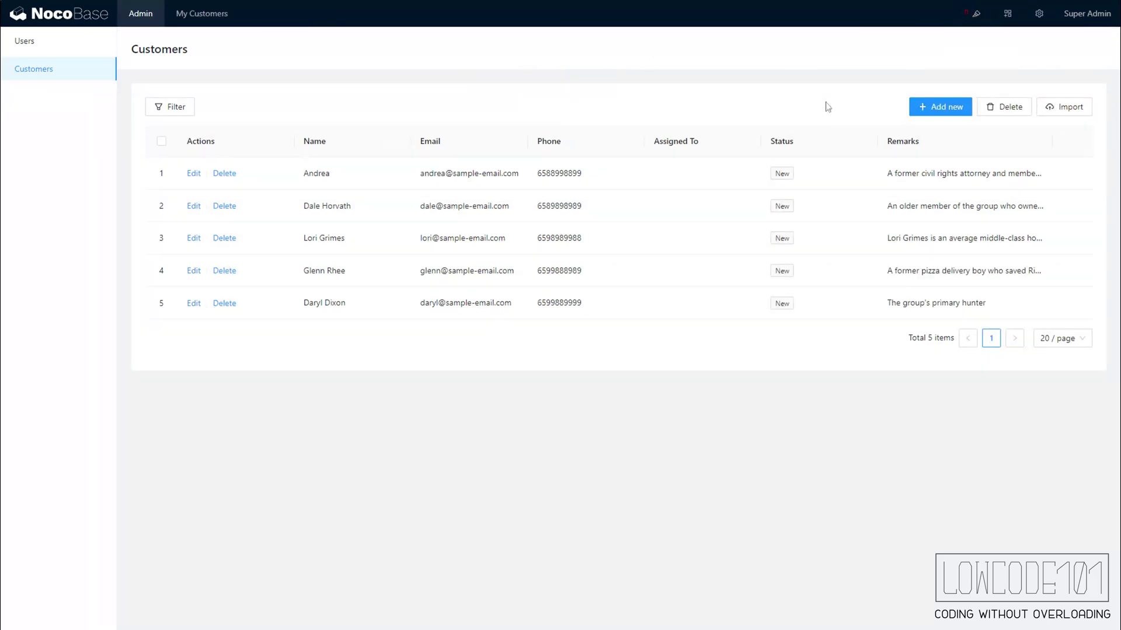
click(194, 174)
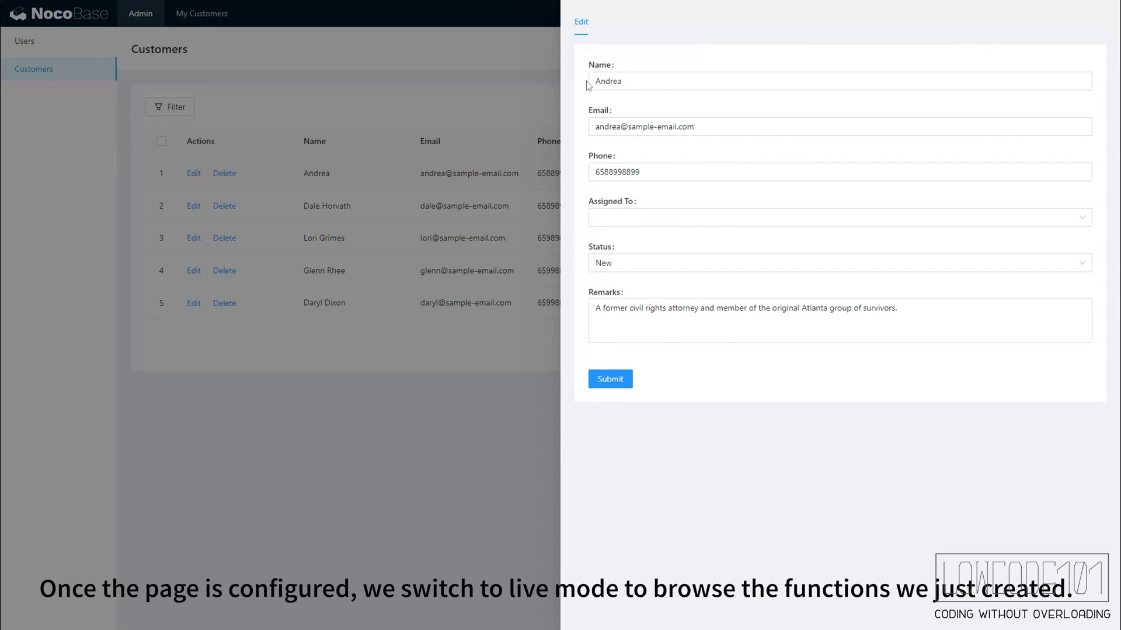
click(653, 216)
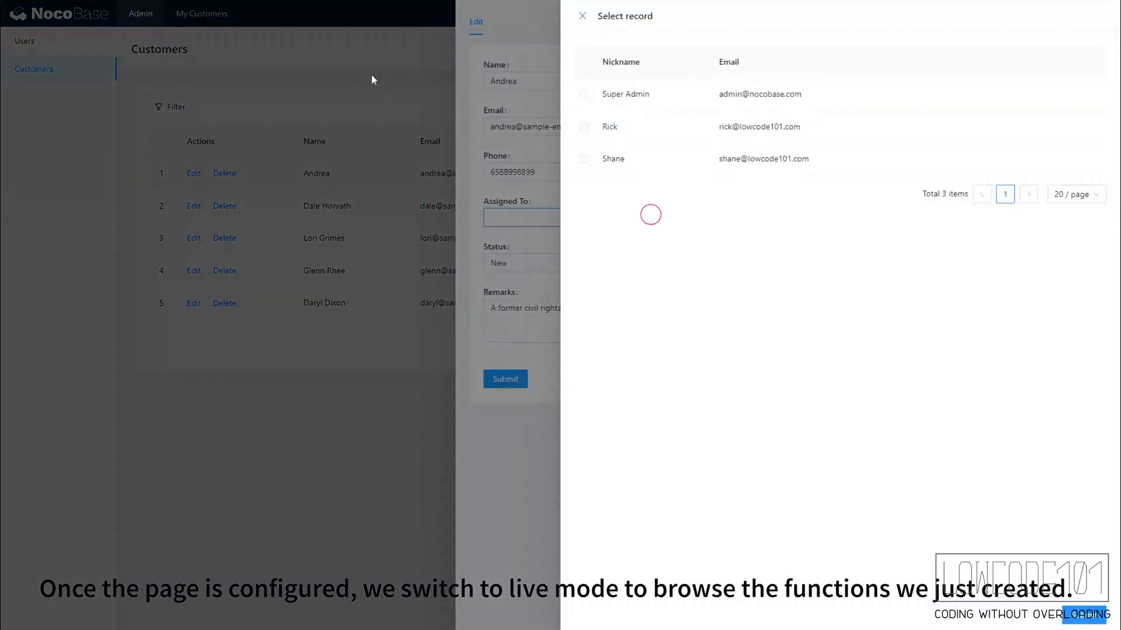
click(372, 73)
click(438, 67)
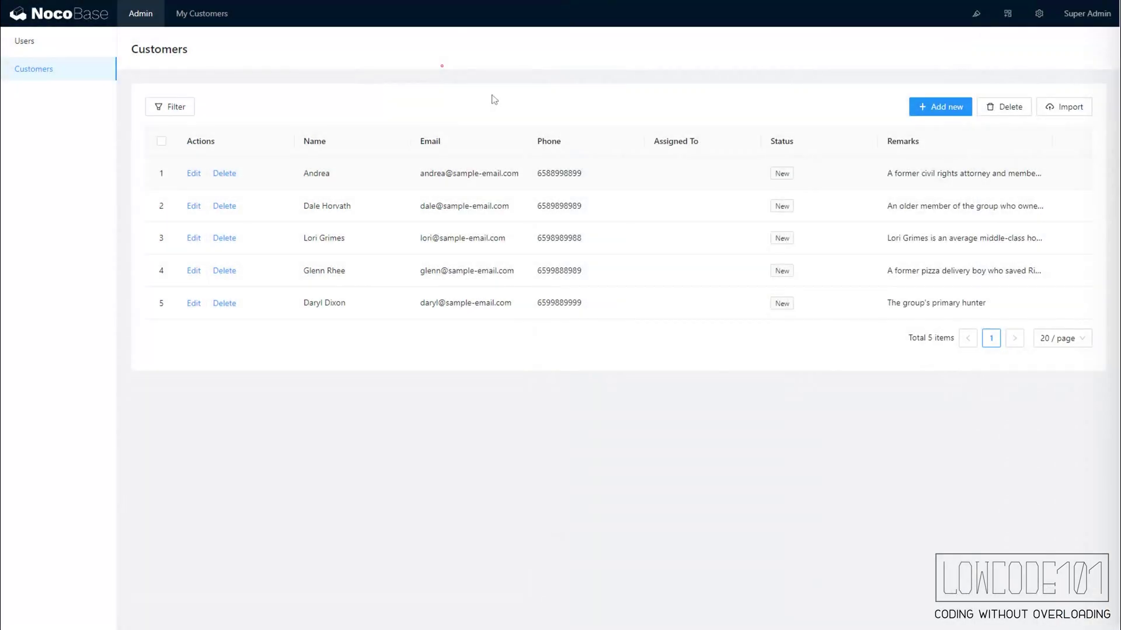
click(933, 107)
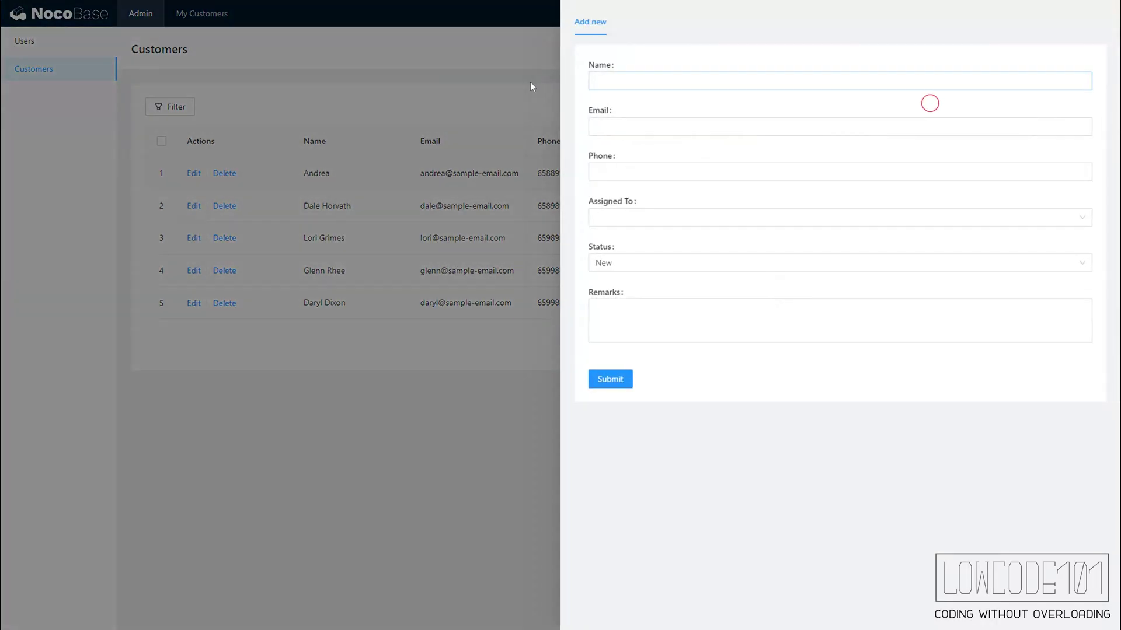
click(614, 224)
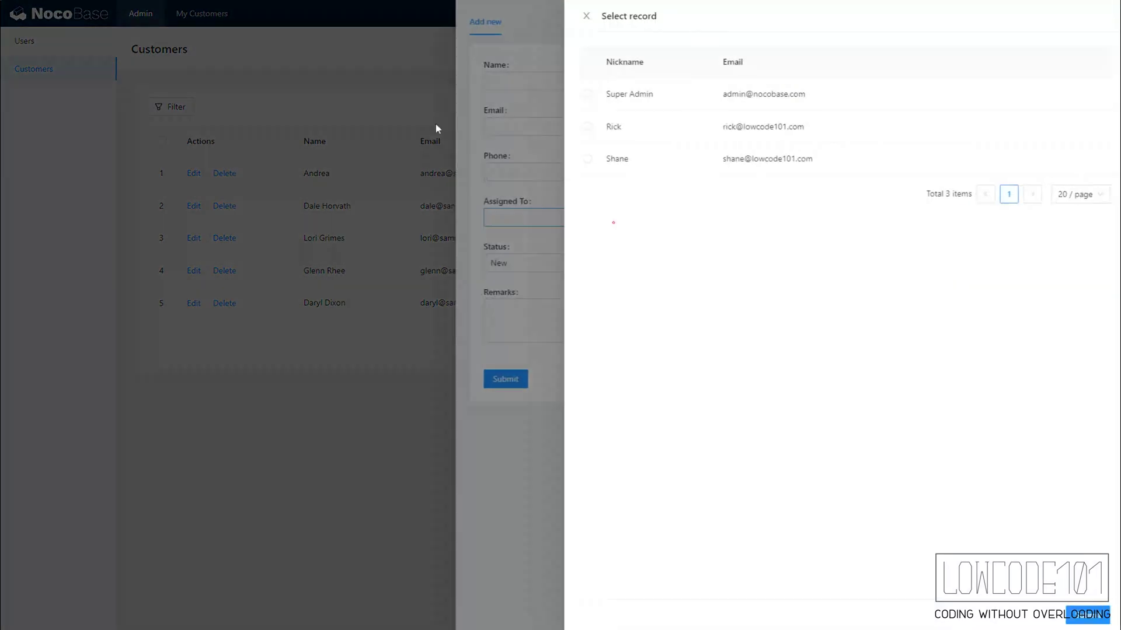
click(363, 104)
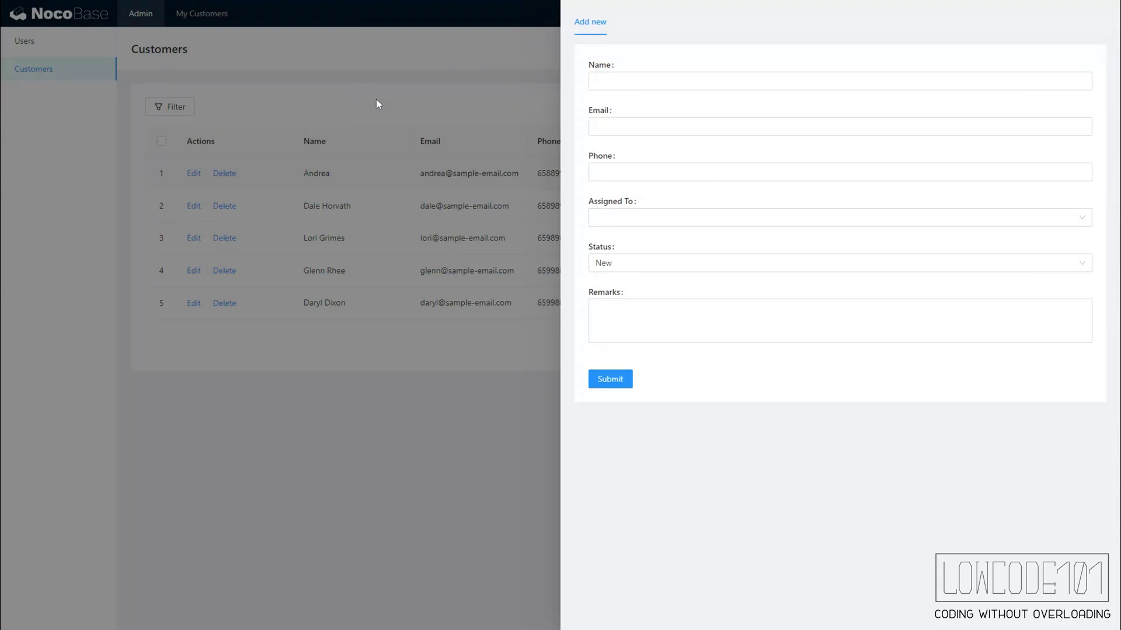
click(377, 99)
click(184, 109)
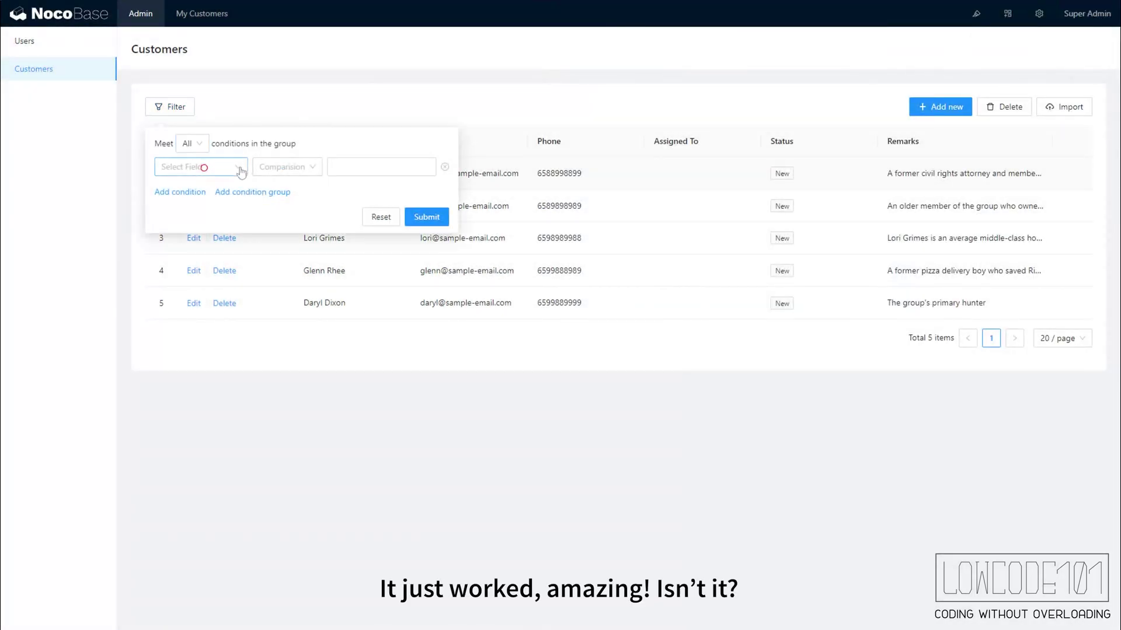
click(207, 167)
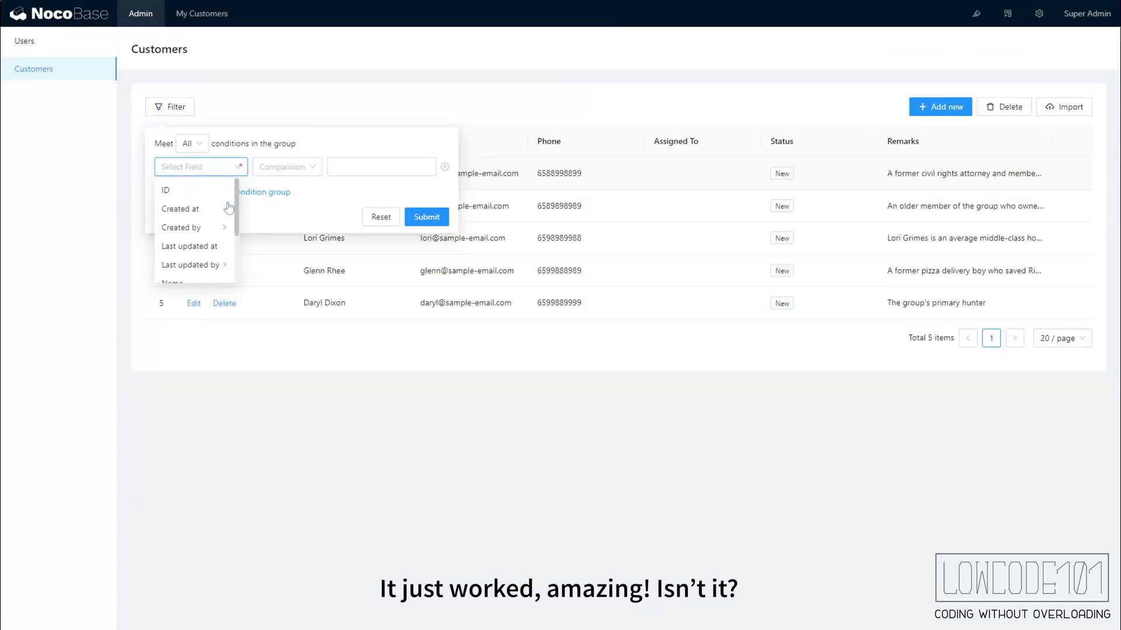
click(336, 209)
click(281, 102)
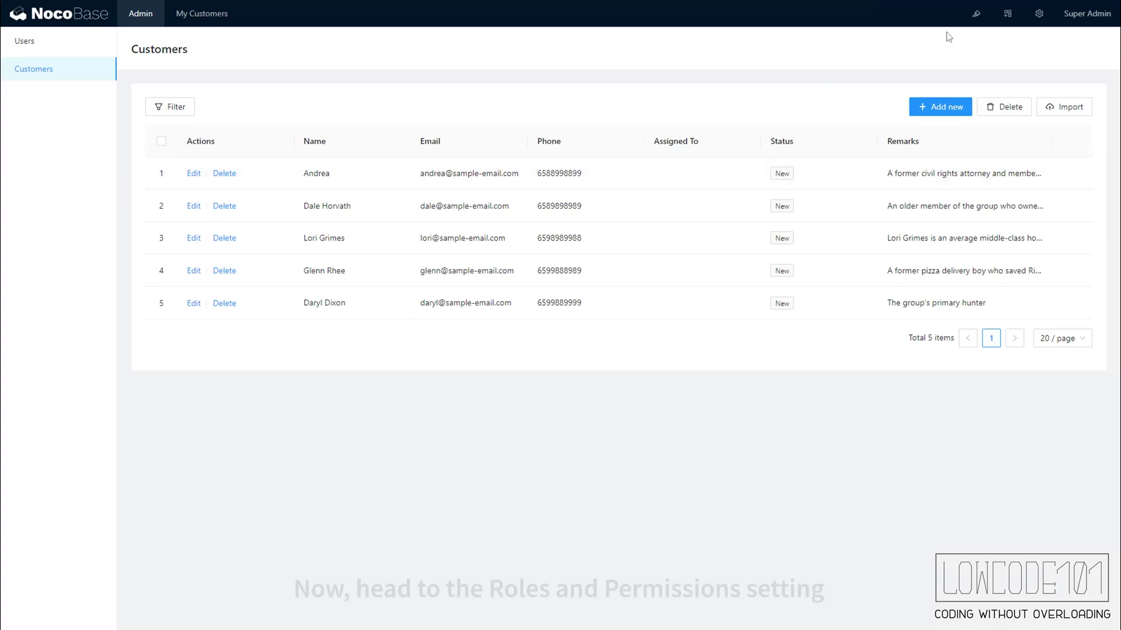
- Uncheck Admin in the Member role's menu permissions so only My Customers remains accessible
mouse_move(1044, 21)
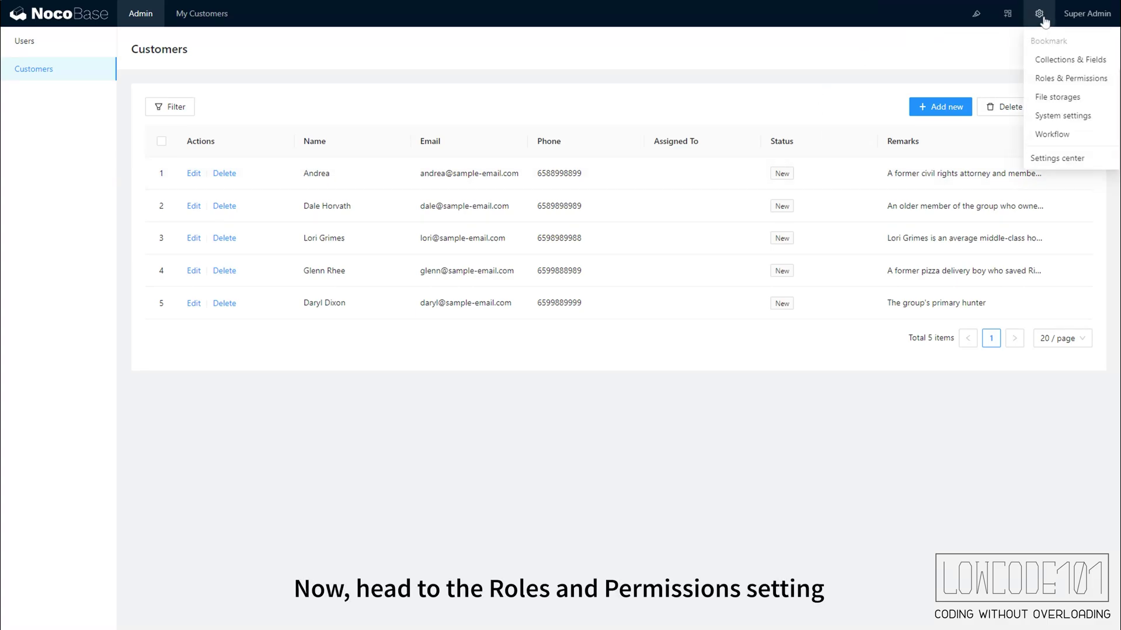
click(1057, 77)
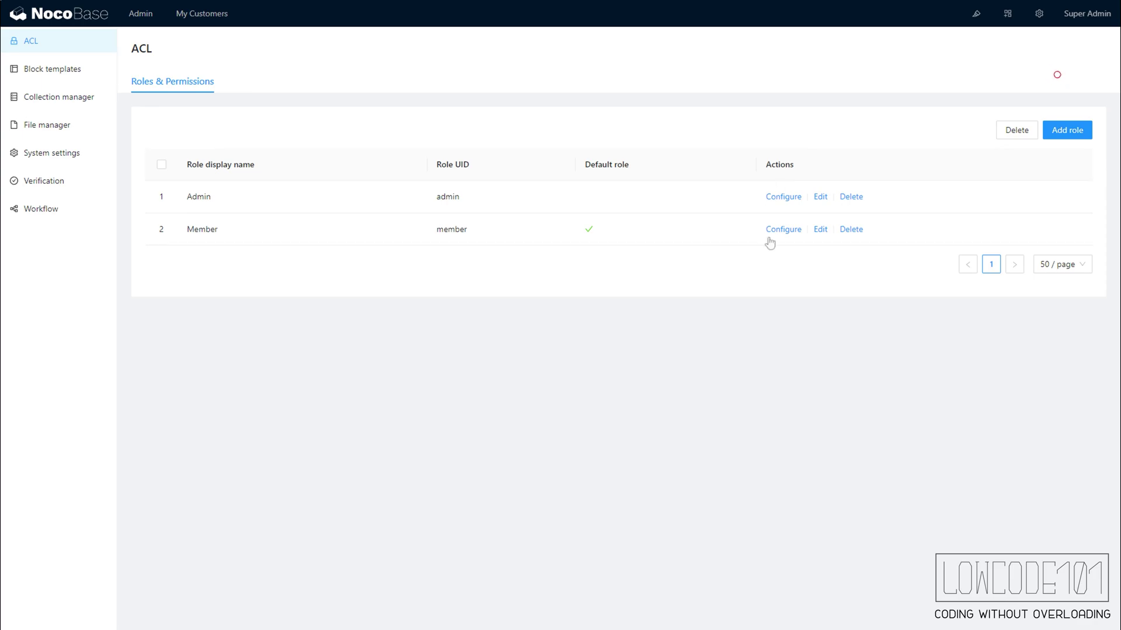
click(785, 230)
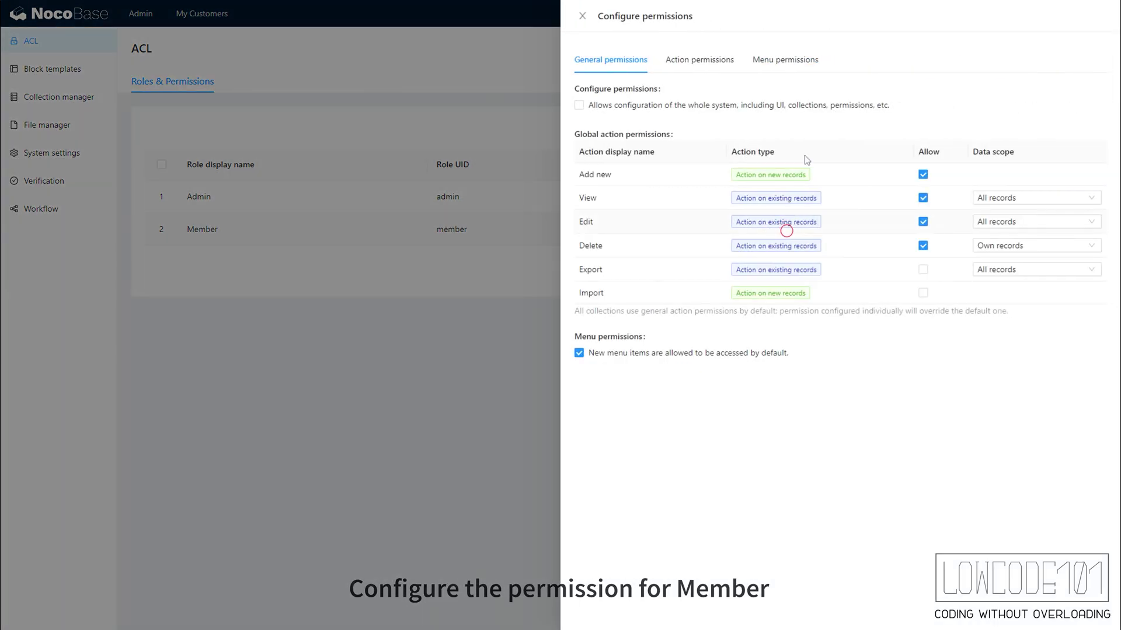
click(813, 62)
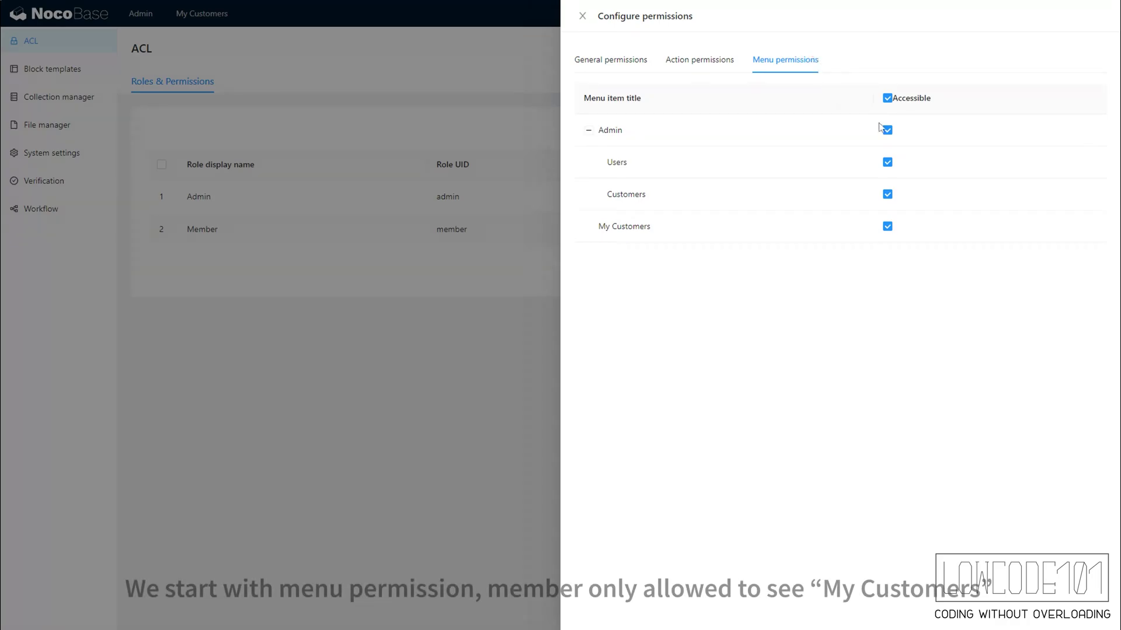
click(887, 130)
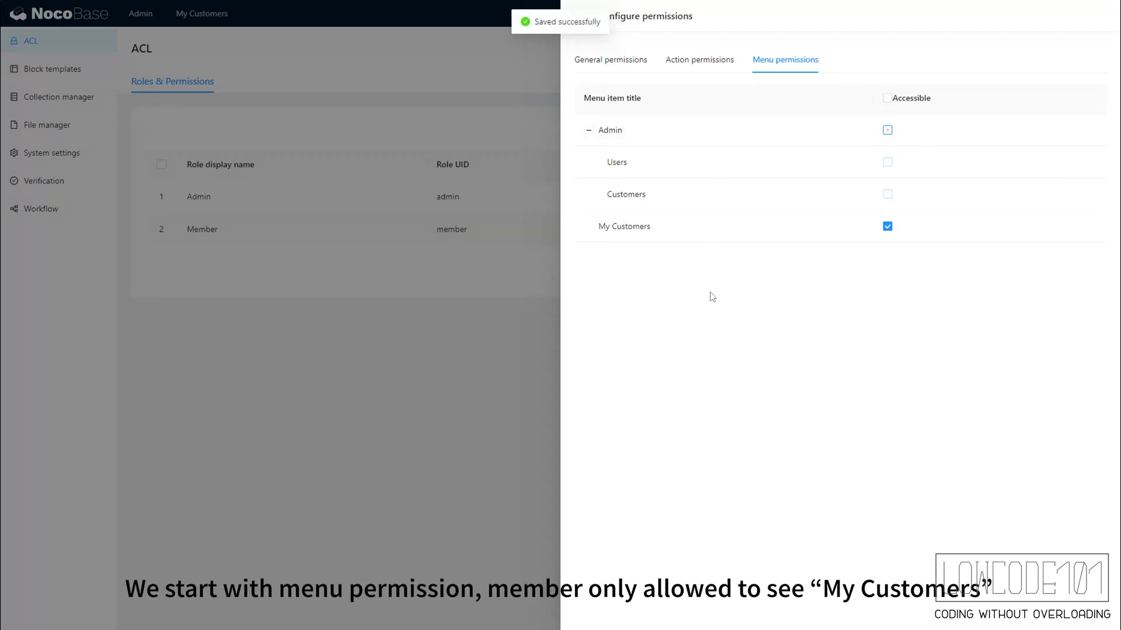
- Give Customers an Individual policy for Members with the View action allowed
click(719, 66)
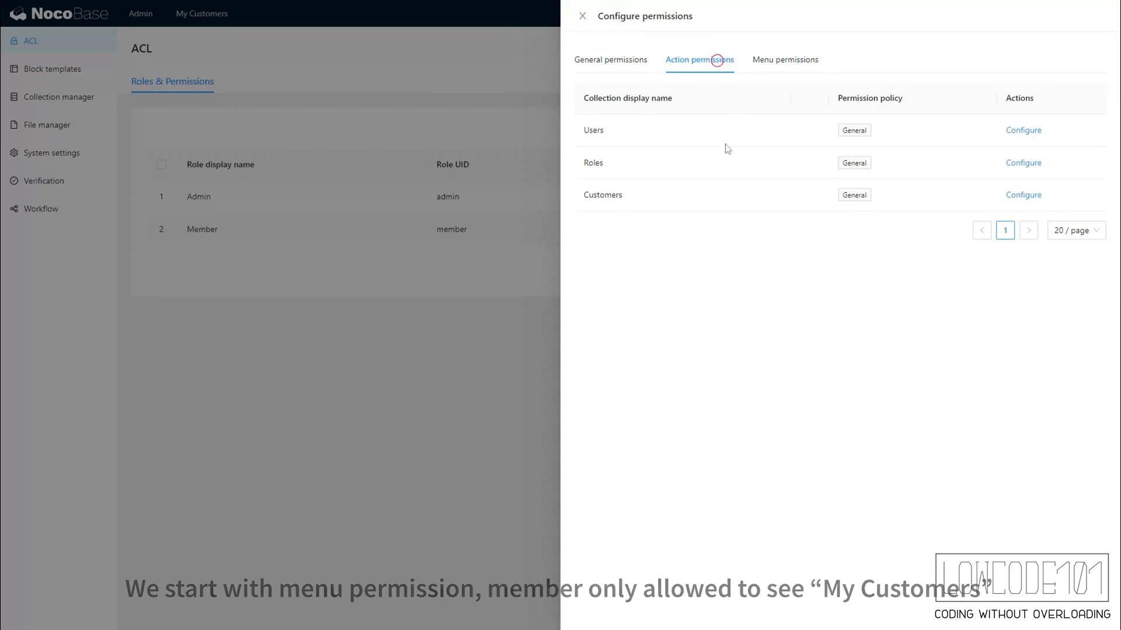
click(1021, 196)
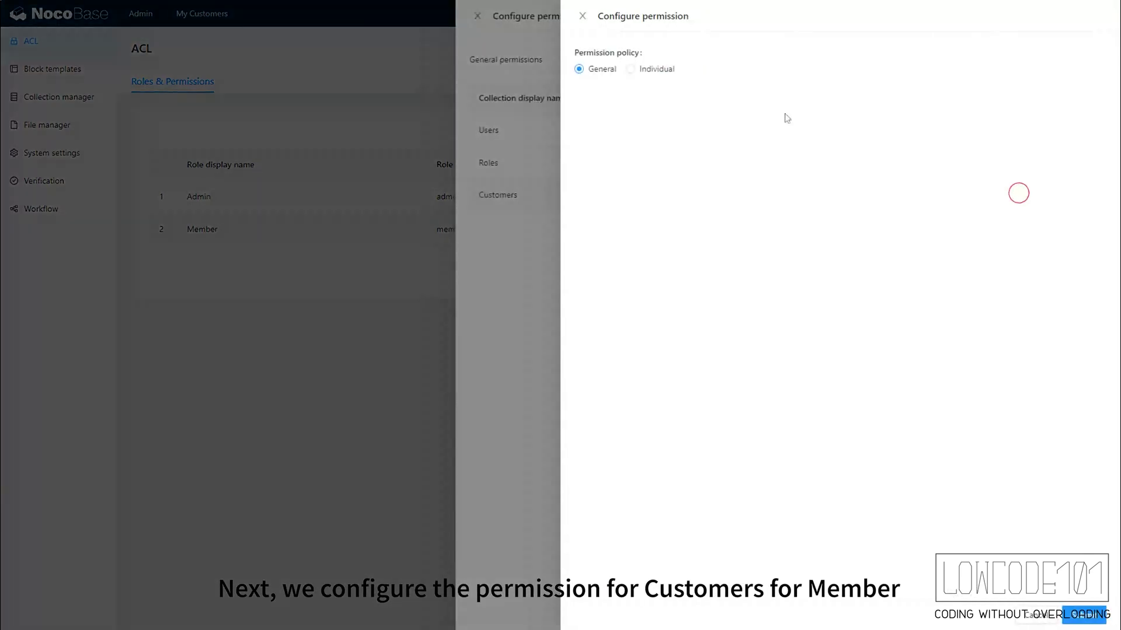
click(630, 70)
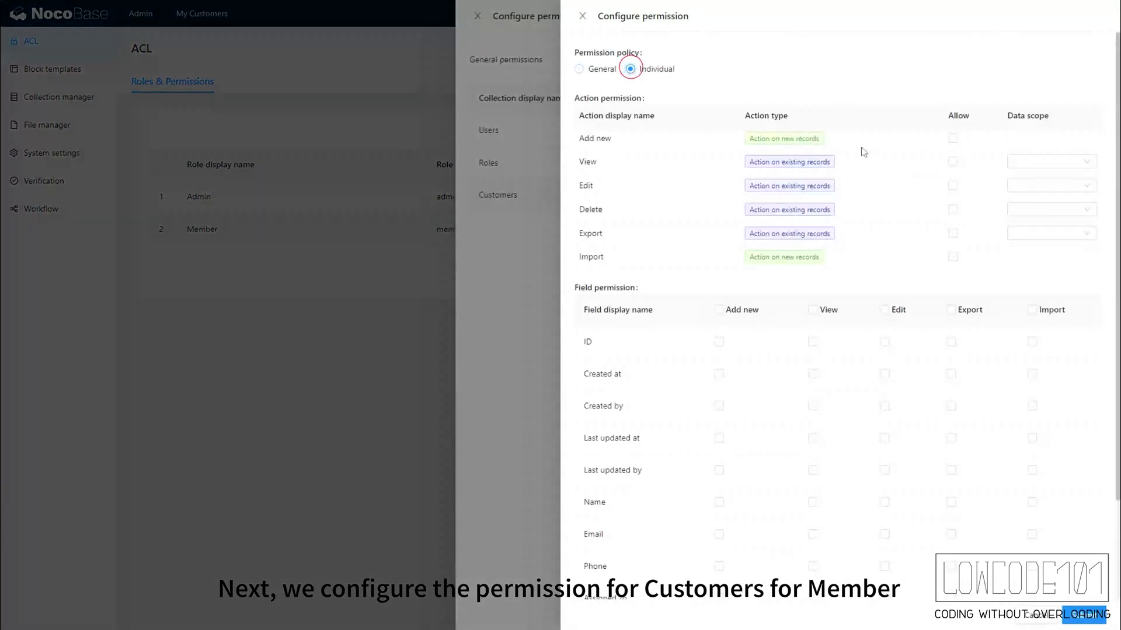
click(952, 162)
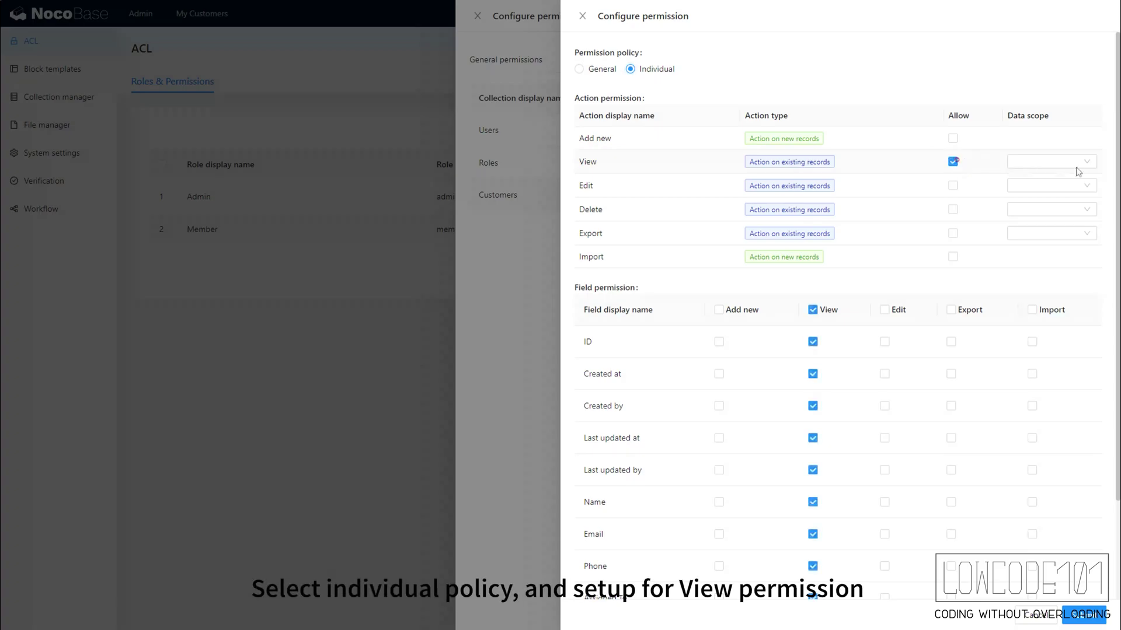
click(1083, 163)
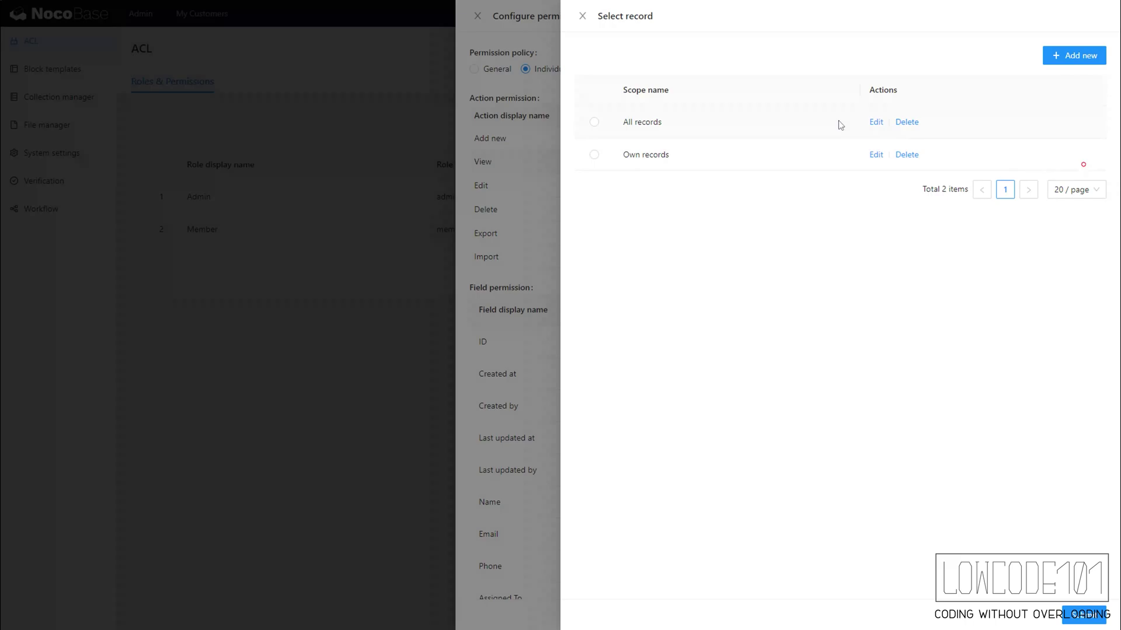
- Limit View's All records scope to customers whose Assigned To / ID is the current logged-in user
click(875, 123)
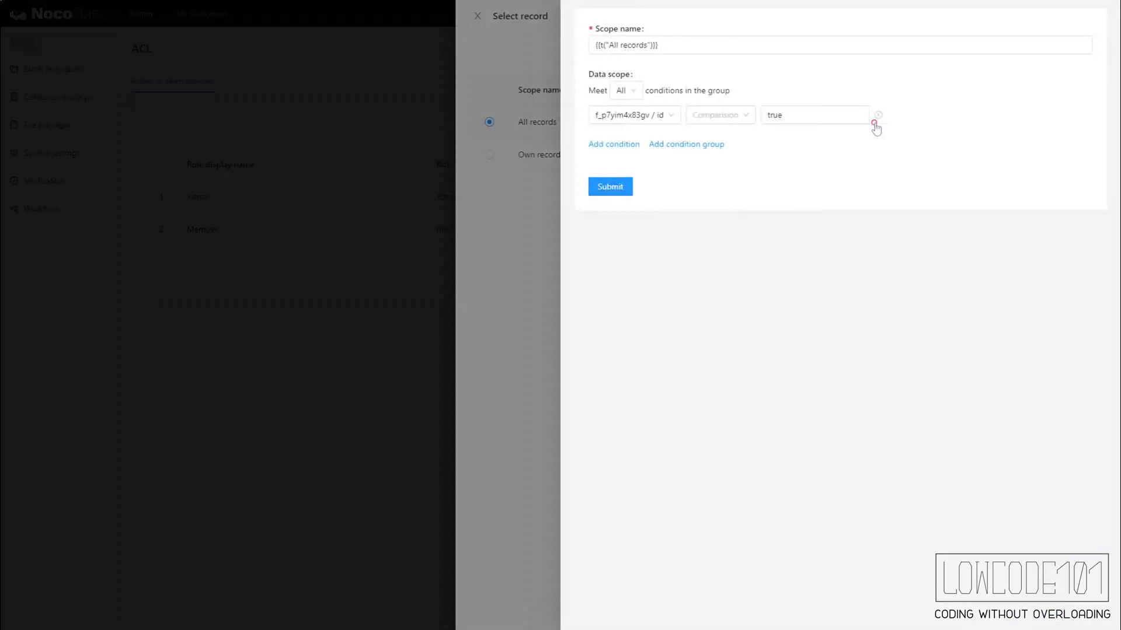
click(643, 115)
scroll(654, 191, down, 2)
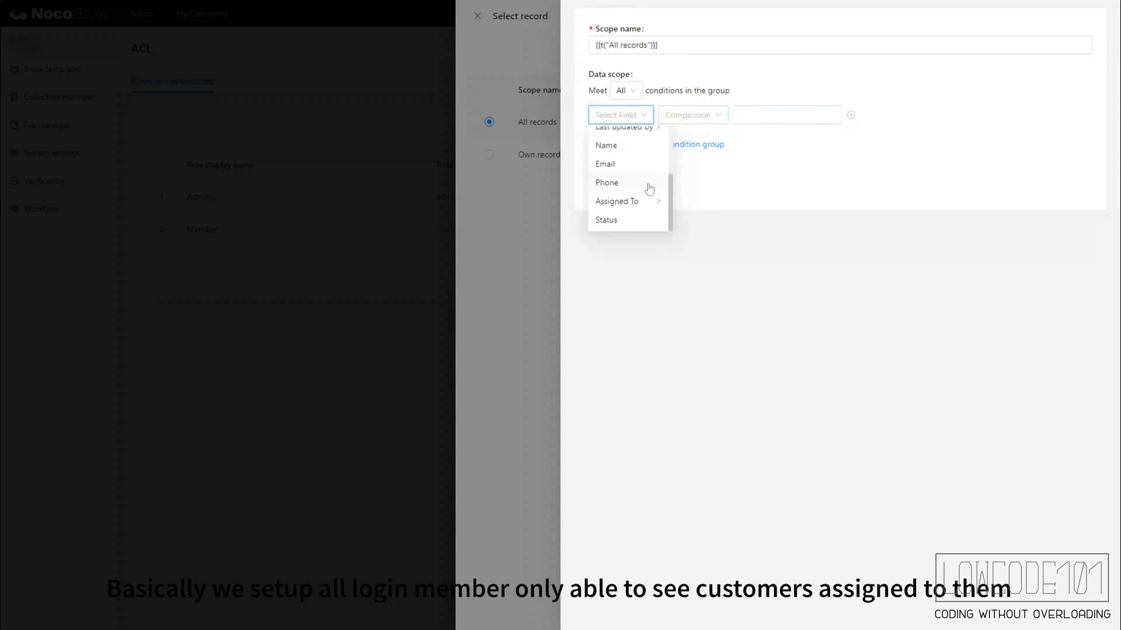
click(657, 204)
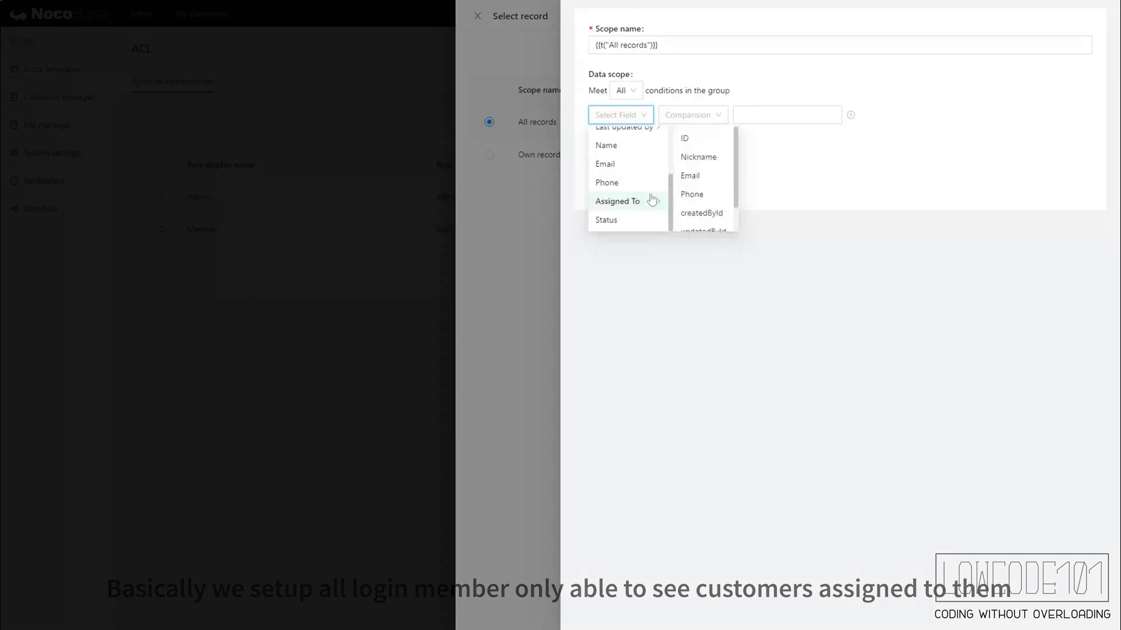
click(700, 144)
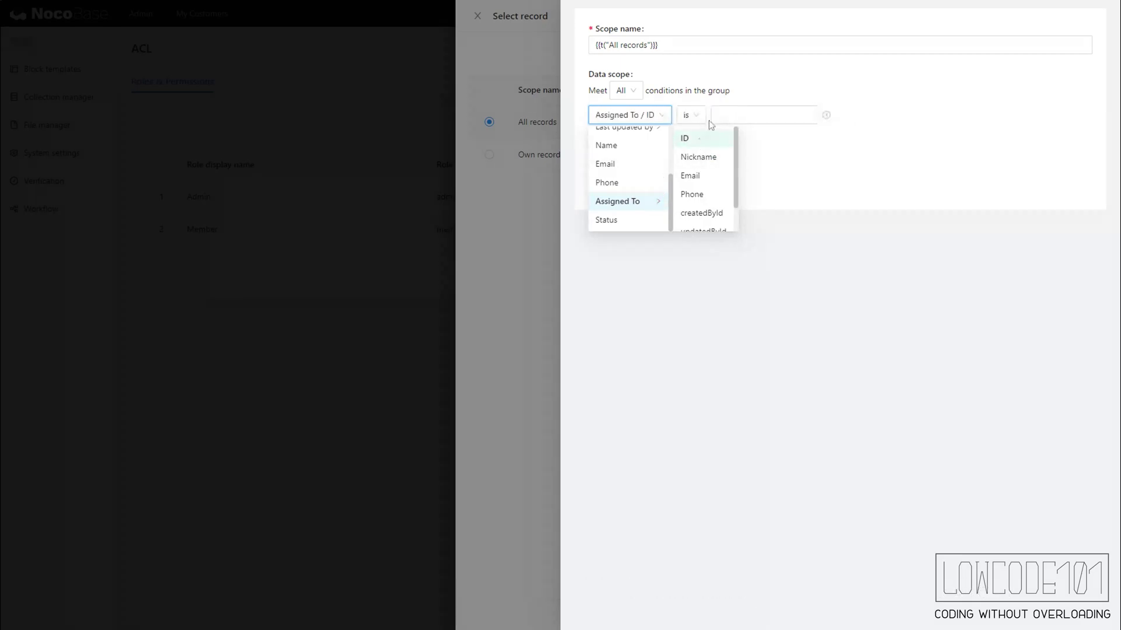
click(699, 116)
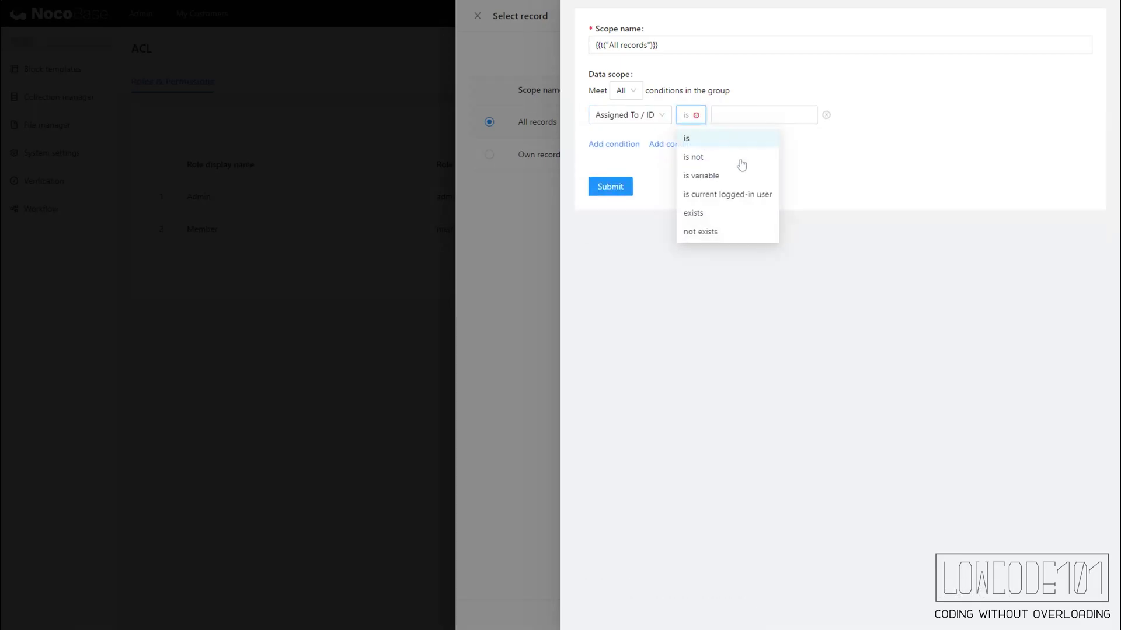
click(741, 193)
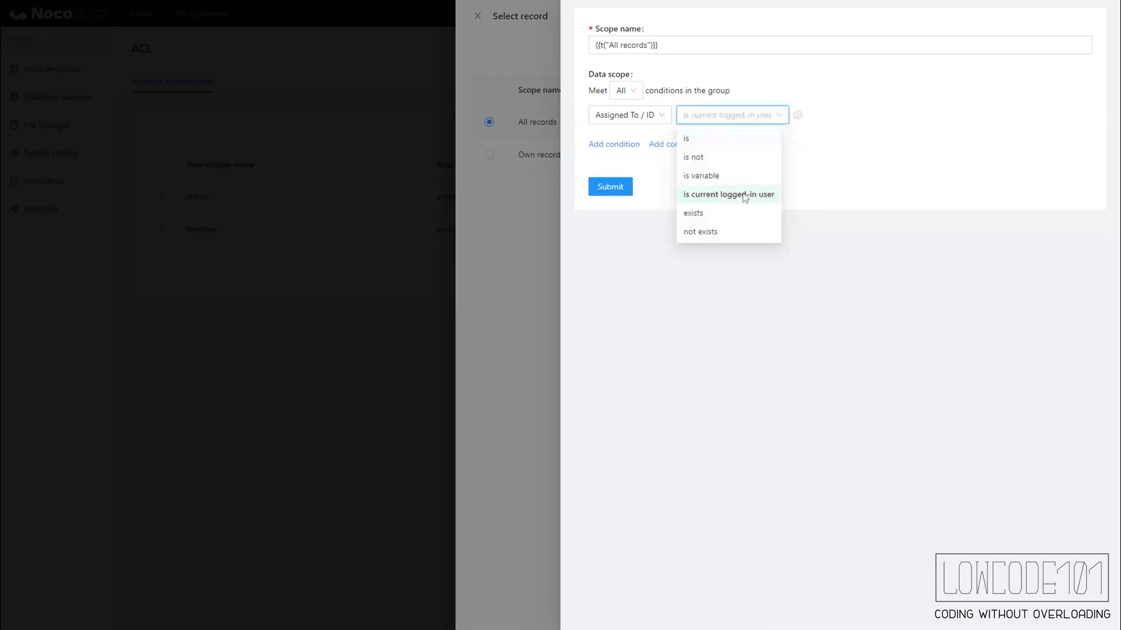
click(616, 187)
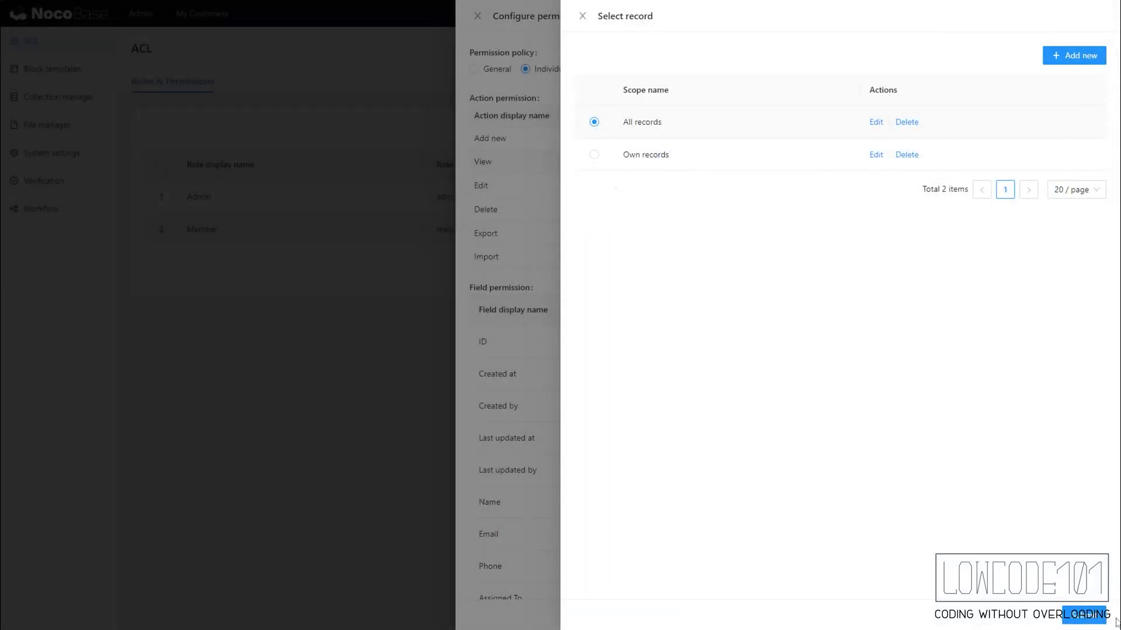
click(1079, 616)
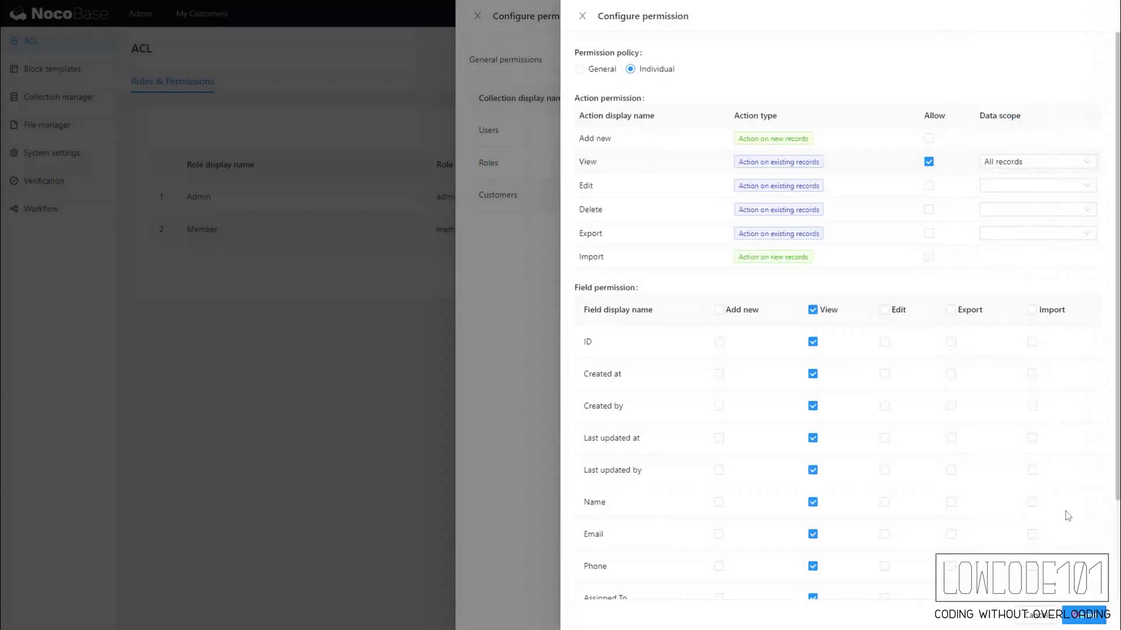
- Allow Members to edit customers within the All records scope and save the Customers permissions
click(929, 186)
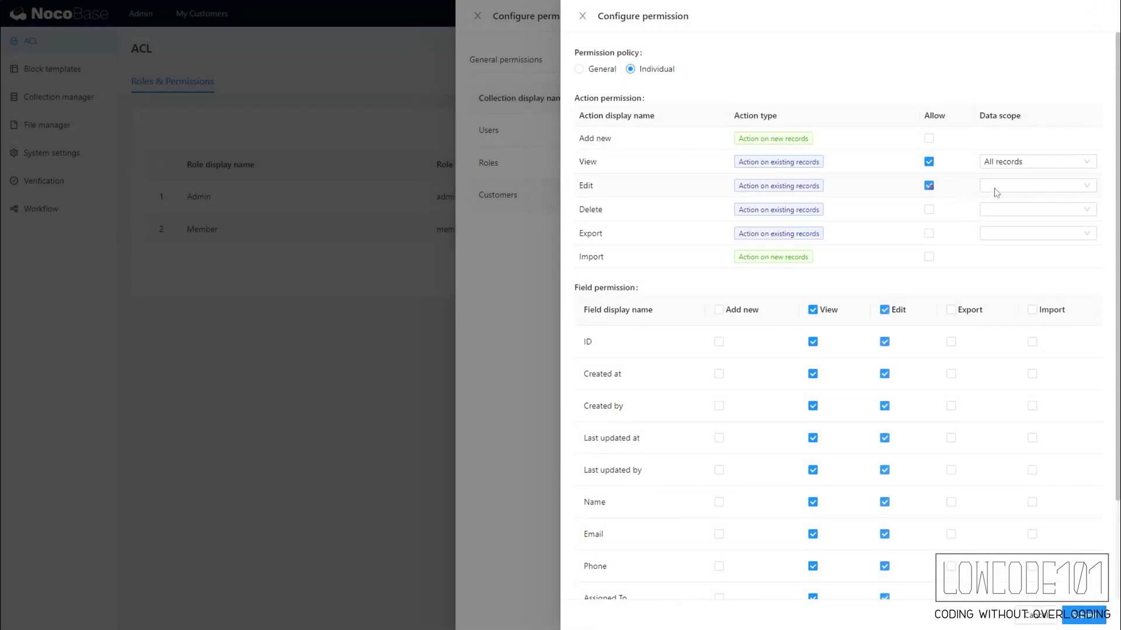
click(1087, 186)
click(594, 122)
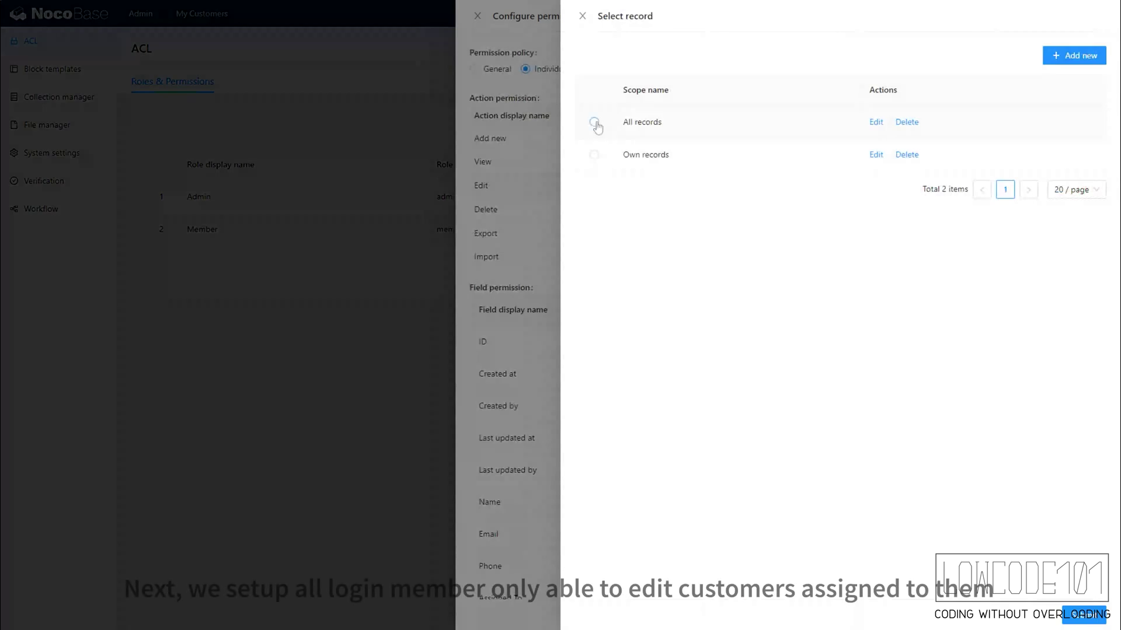
click(875, 122)
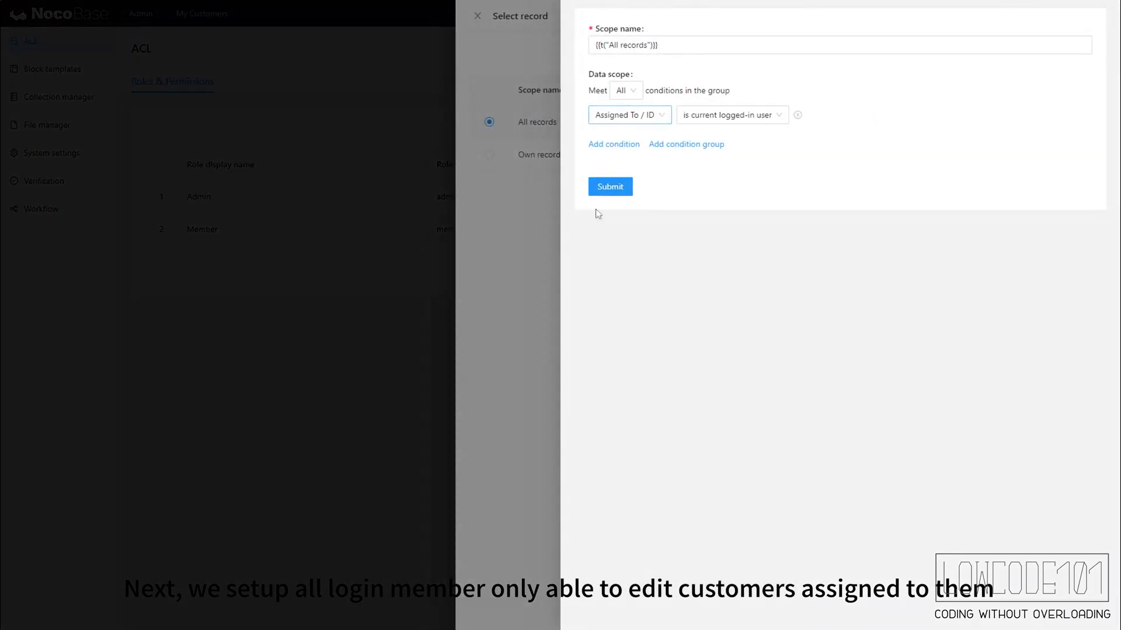
click(610, 187)
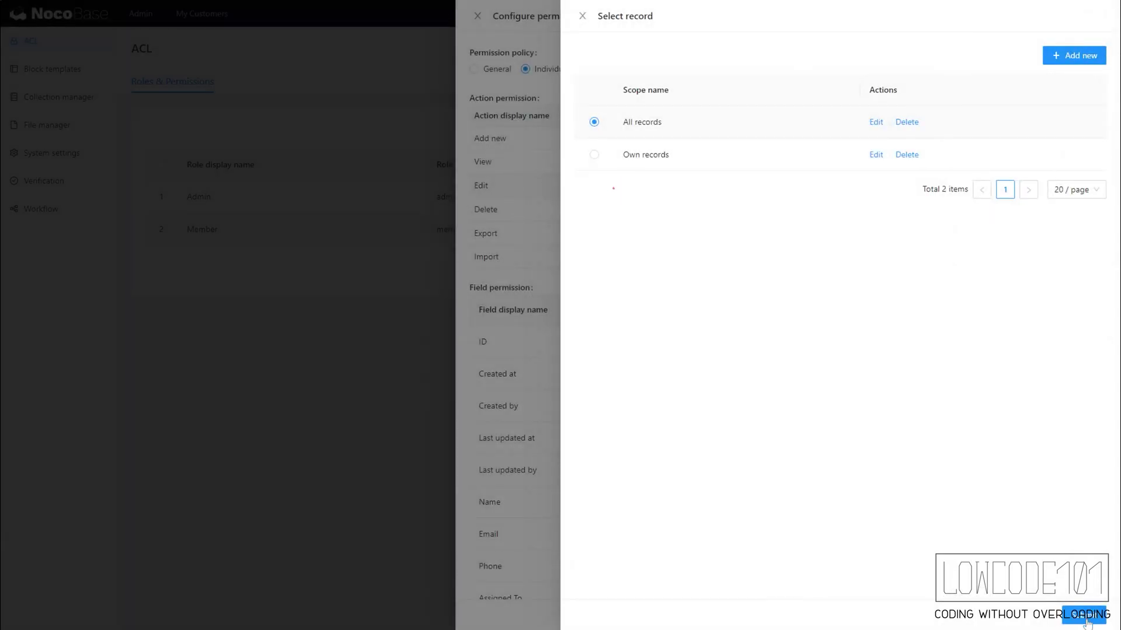
click(1085, 617)
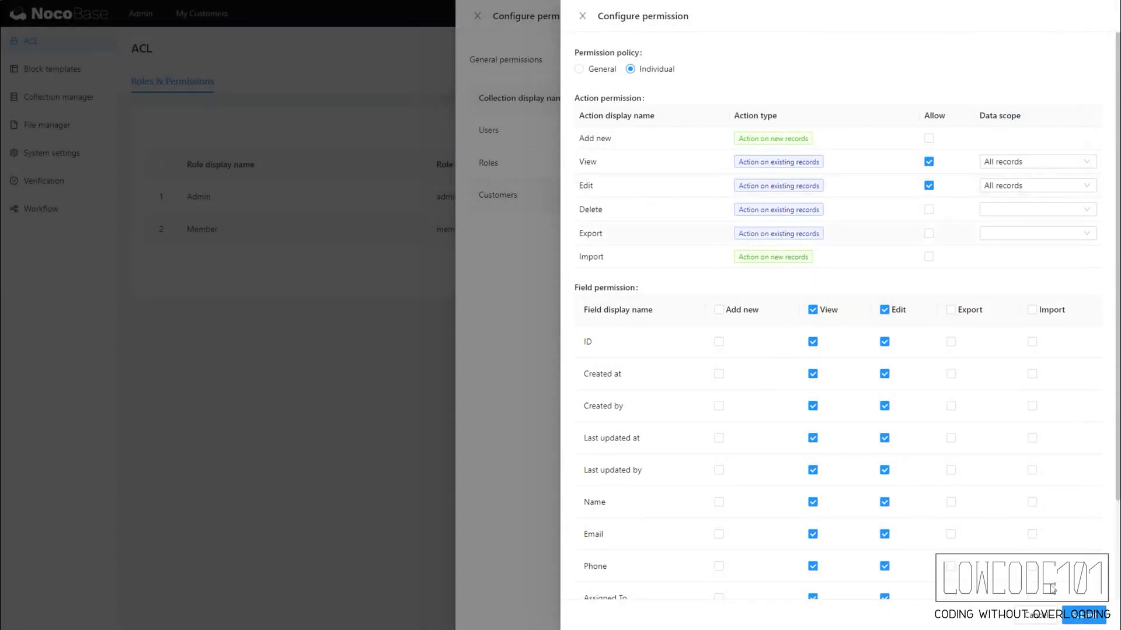
click(1086, 617)
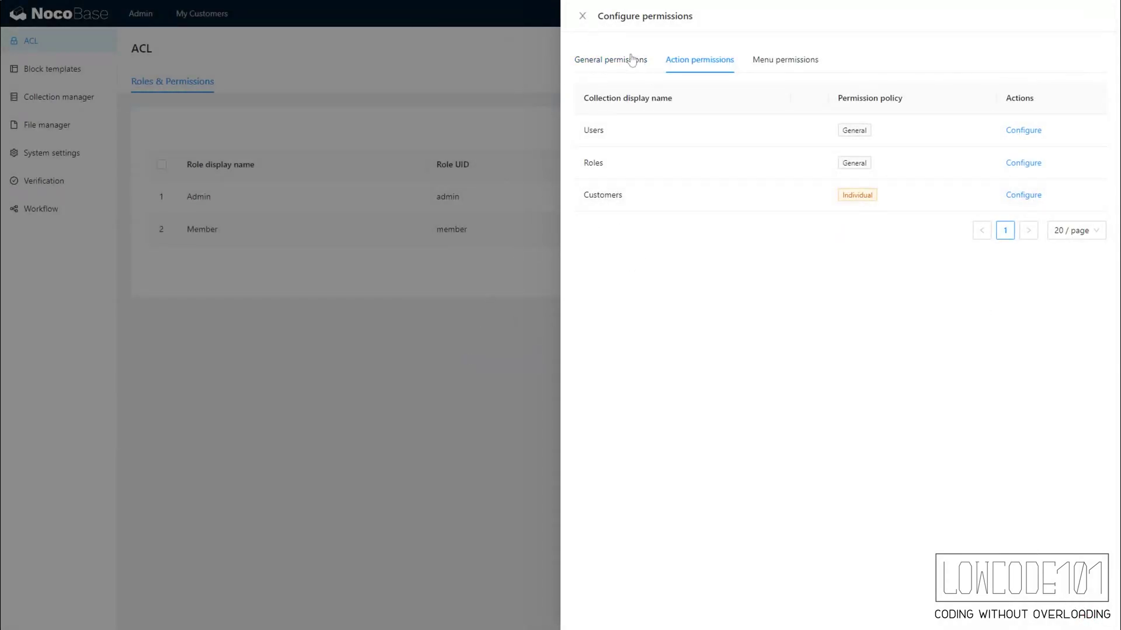
- Review the General and Action permissions tabs, then close the Member permissions panel
click(619, 62)
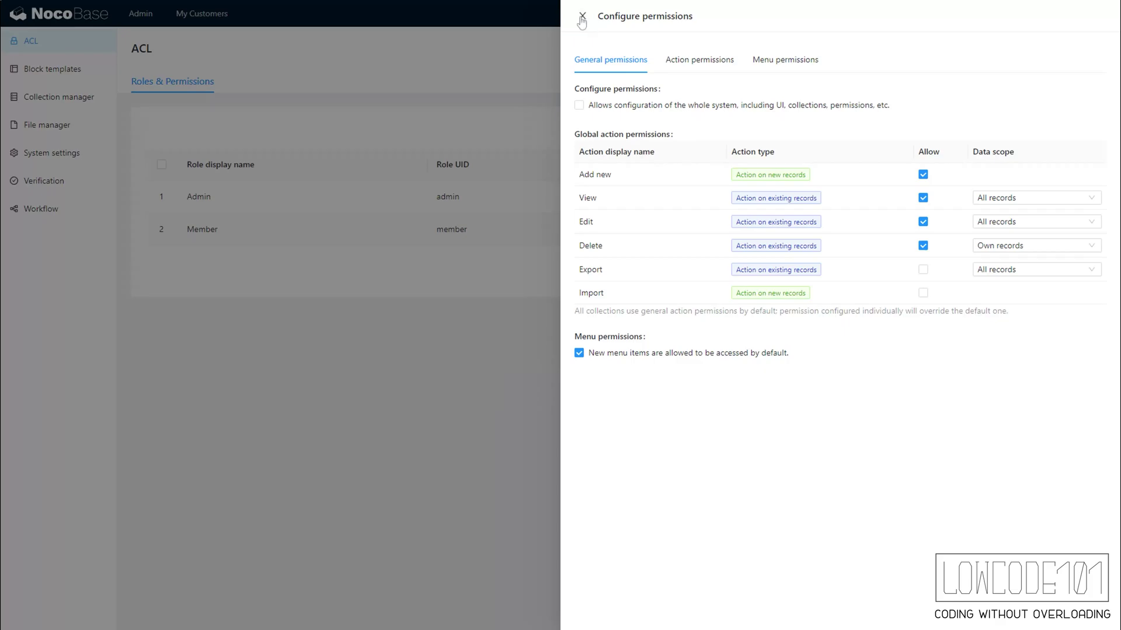
click(688, 60)
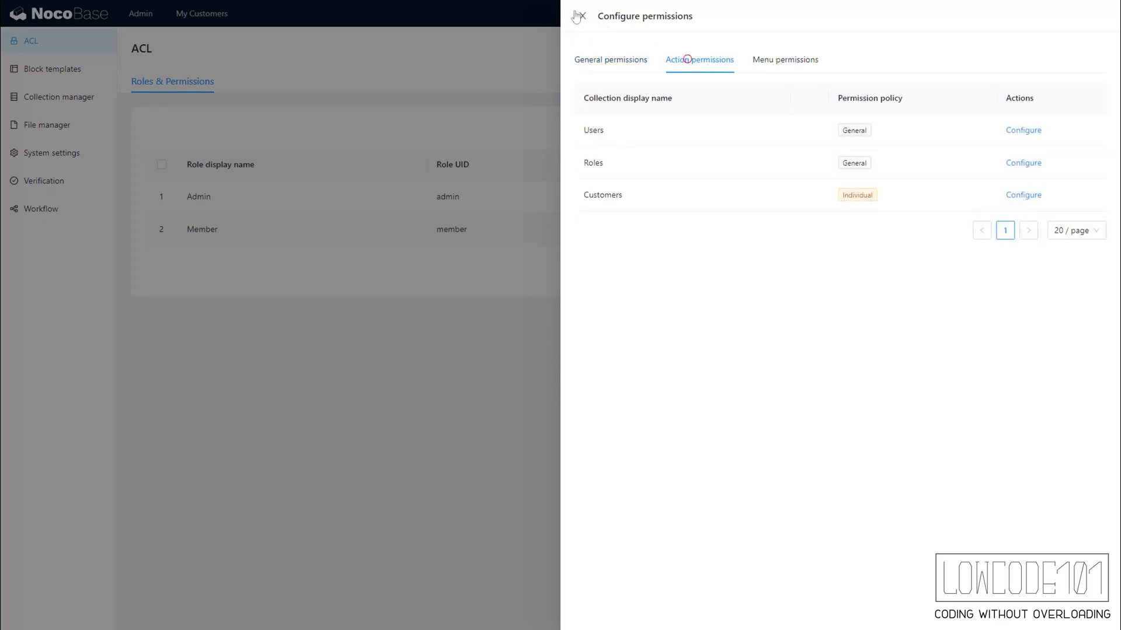
click(579, 17)
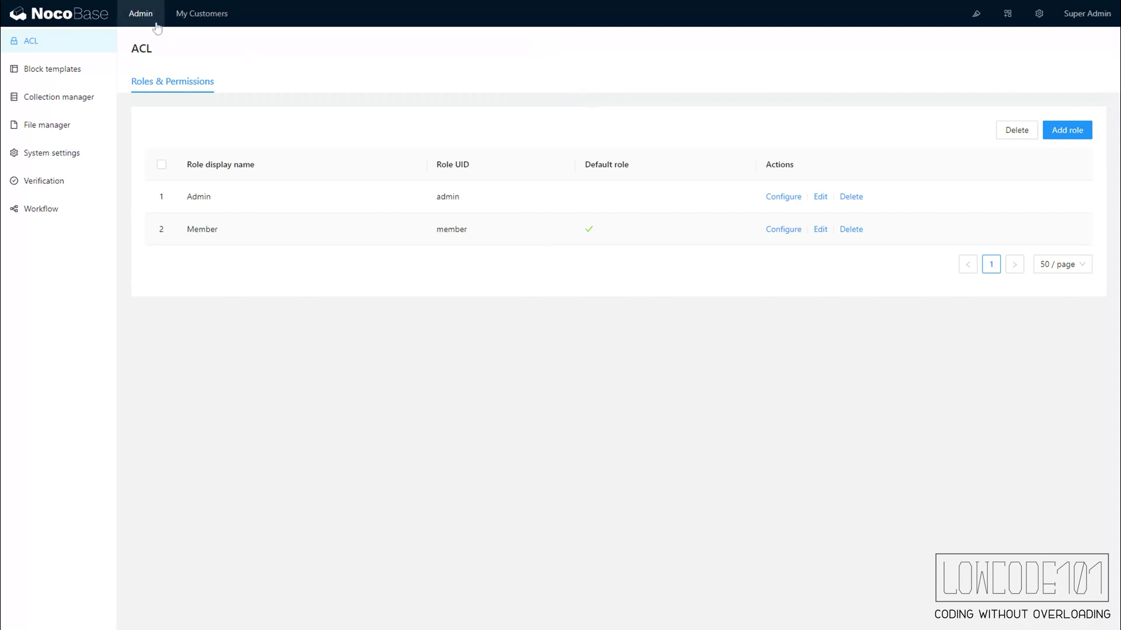
- Add a Customers table to My Customers with Name, Email, Phone, Status, Remarks and assignee Nickname columns
click(976, 17)
click(202, 21)
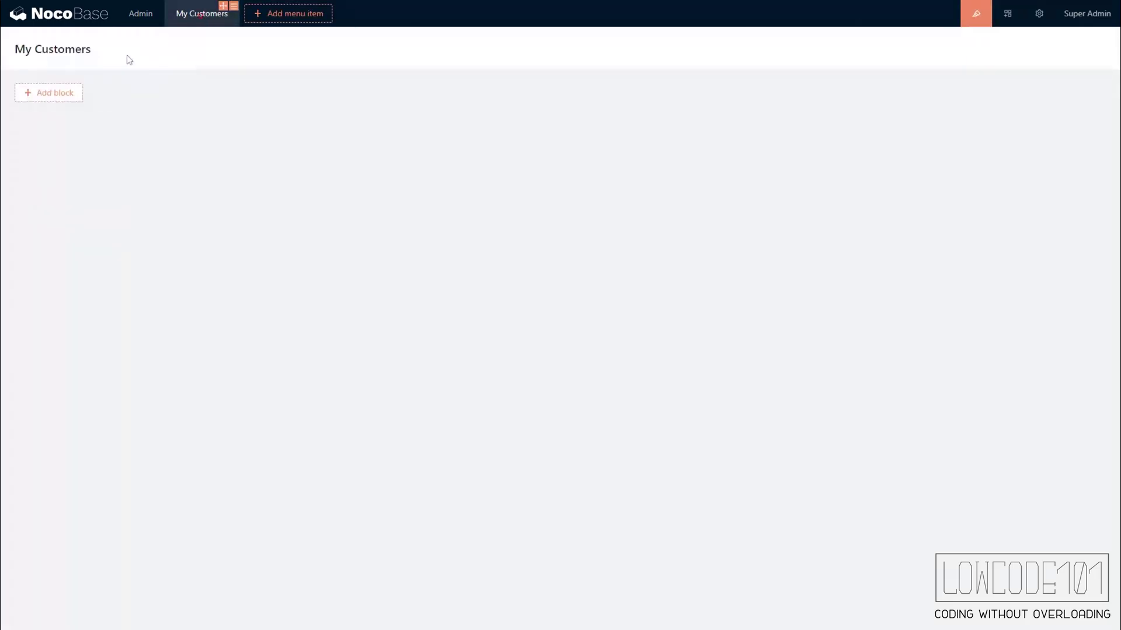
mouse_move(52, 98)
mouse_move(62, 137)
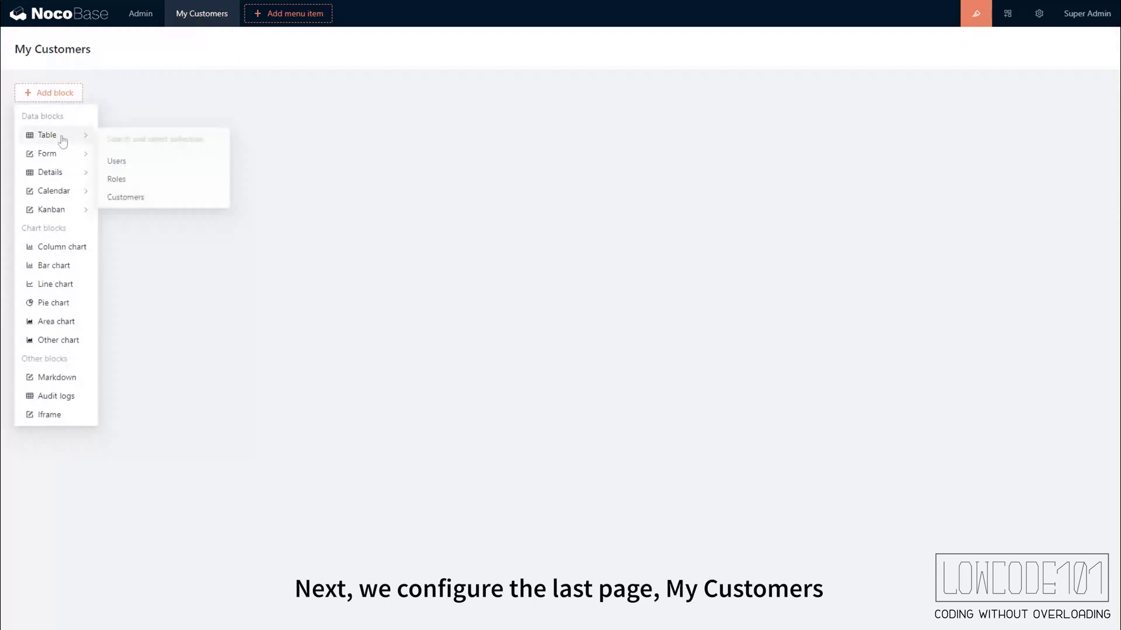
click(148, 204)
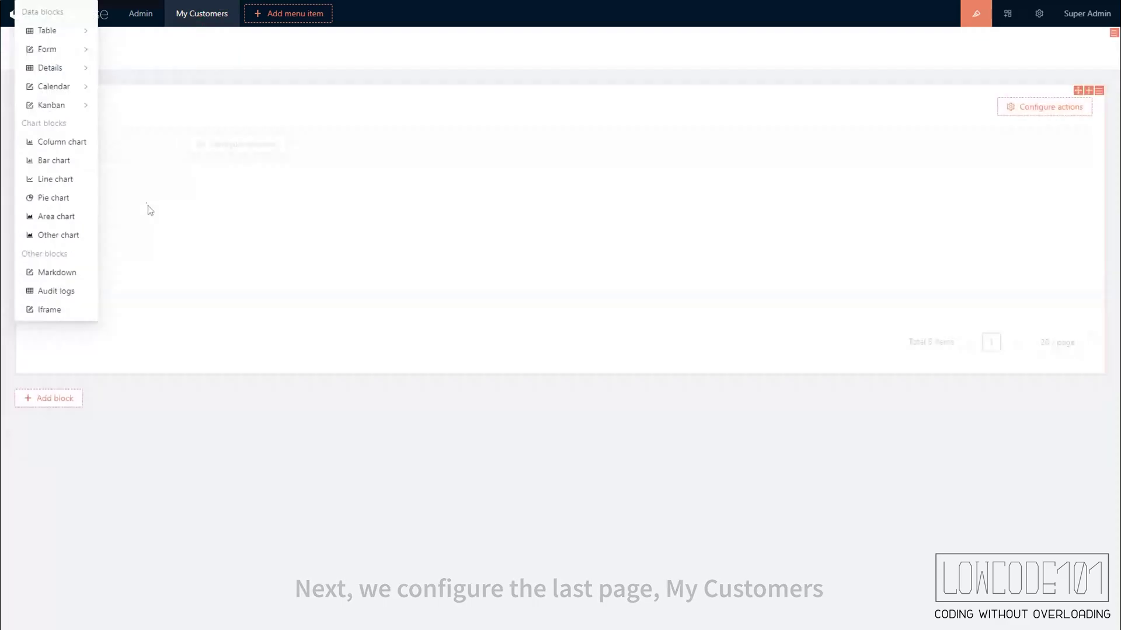
mouse_move(257, 154)
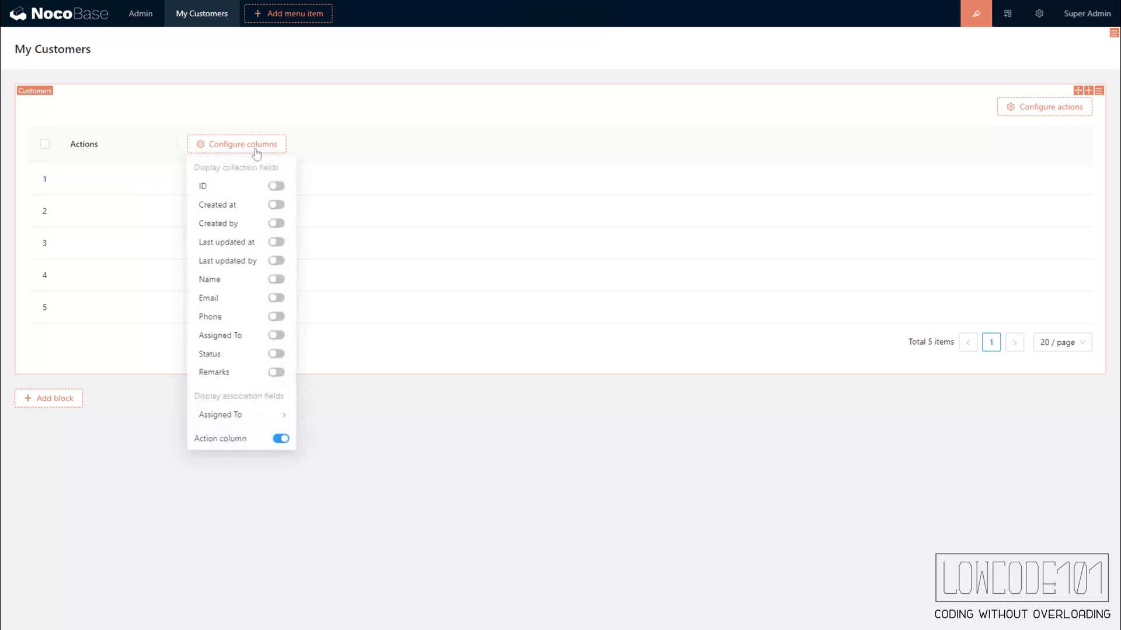
click(276, 279)
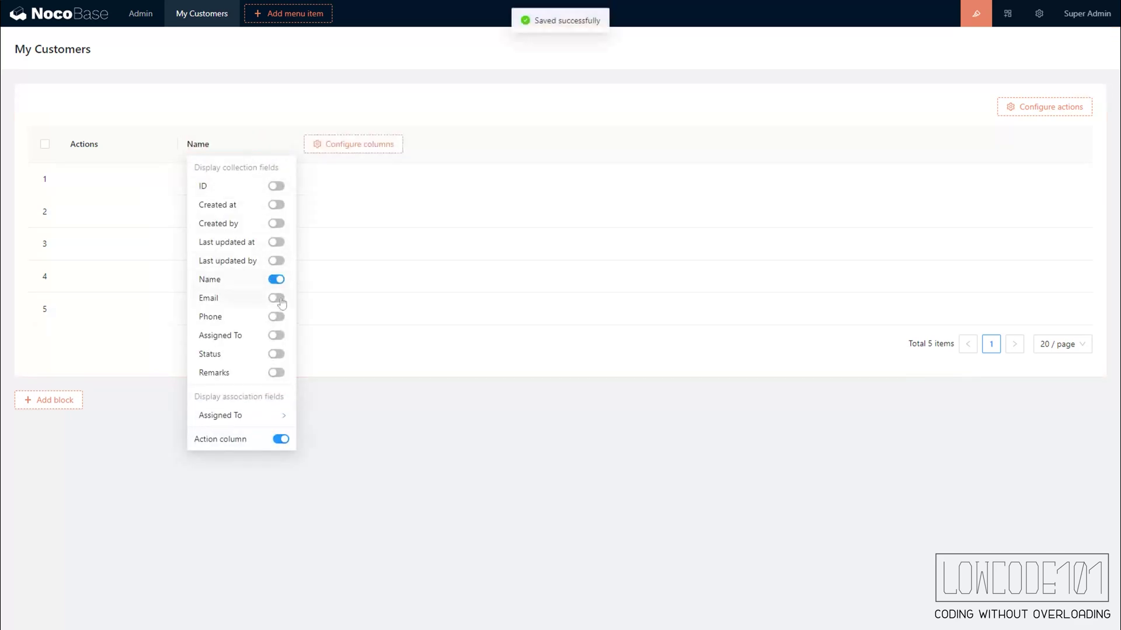
click(276, 298)
click(277, 317)
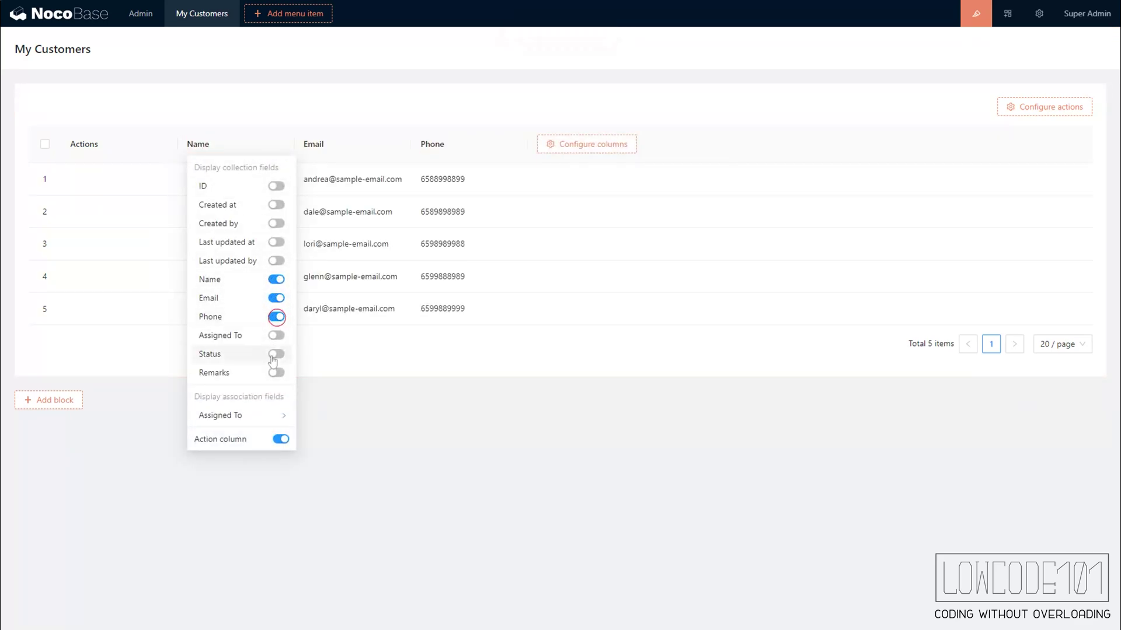
click(277, 354)
click(276, 373)
mouse_move(275, 422)
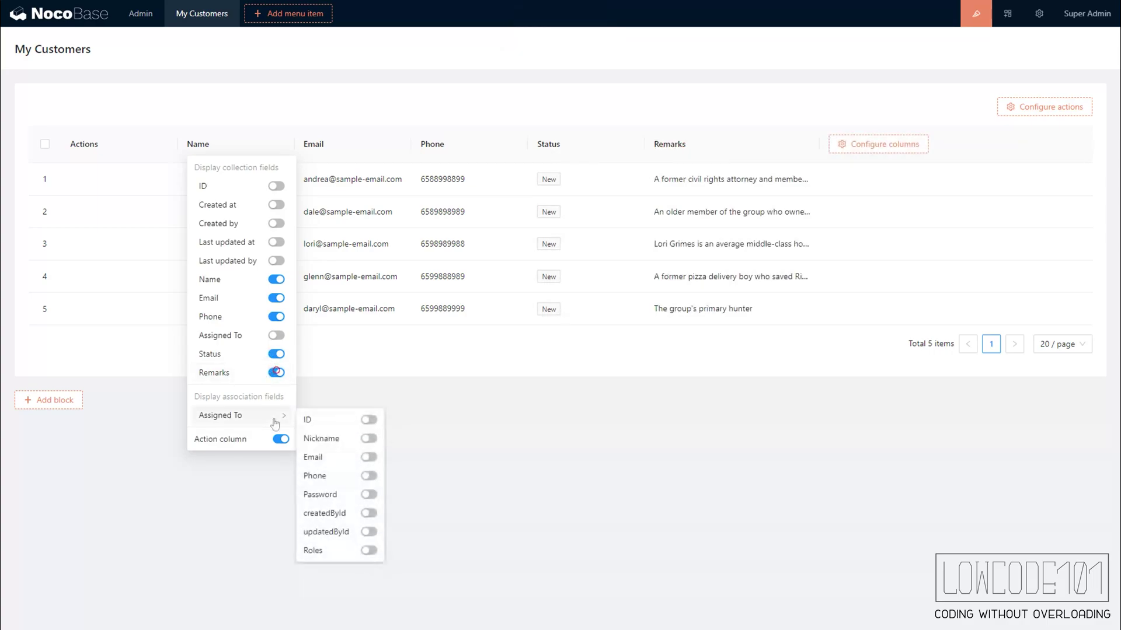
click(368, 439)
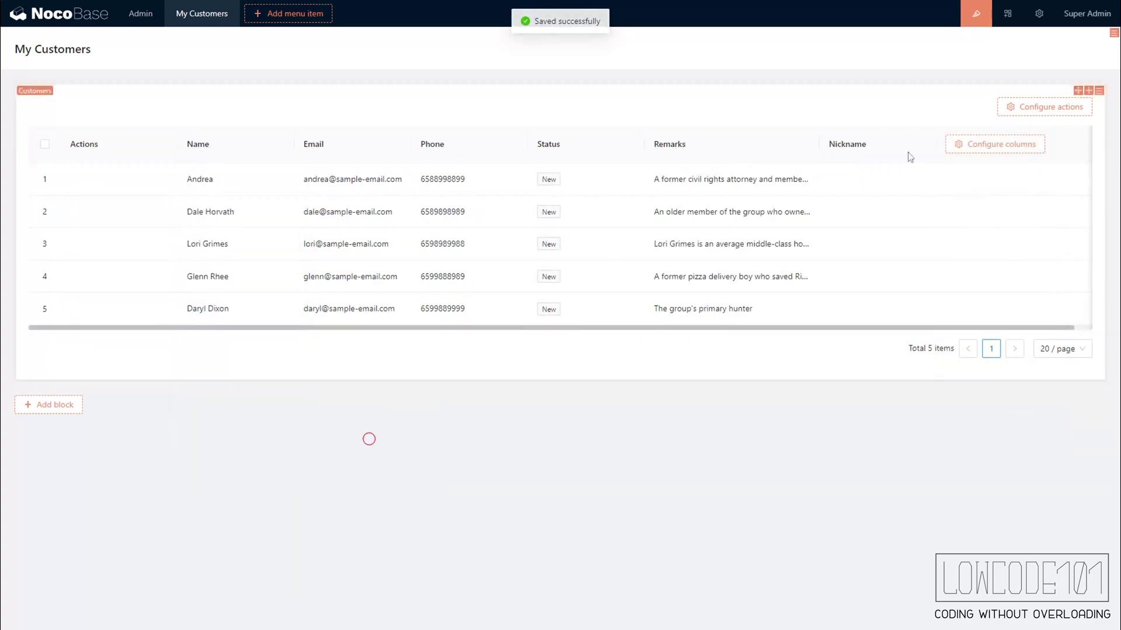
- Move the Nickname column between Phone and Status and retitle it 'Assigned To'
drag(921, 134, 567, 141)
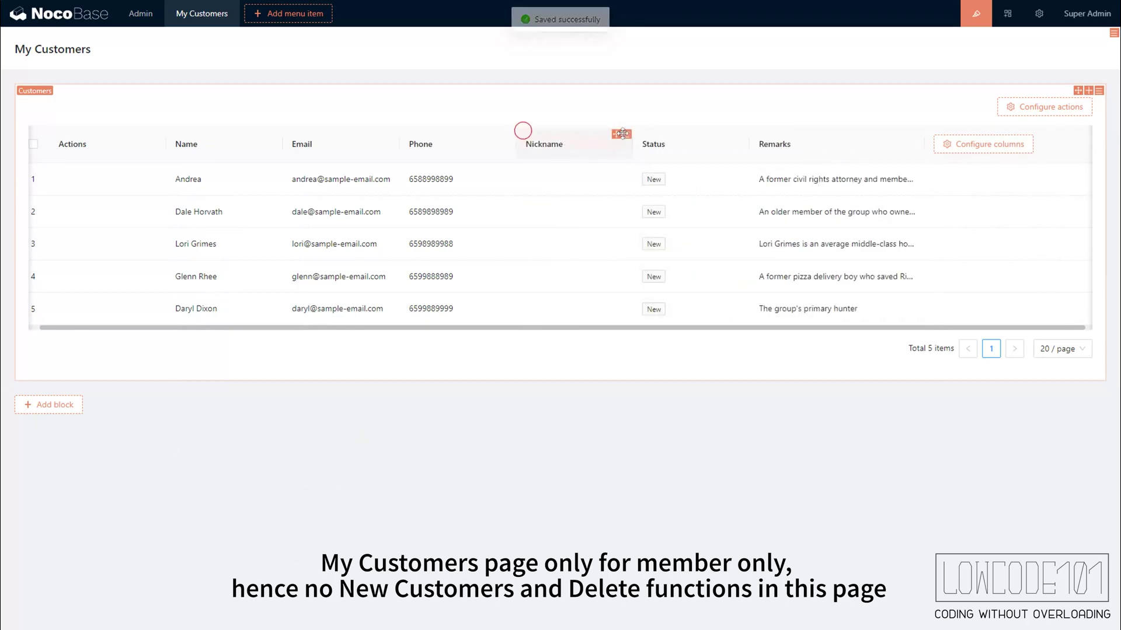
mouse_move(624, 134)
click(642, 153)
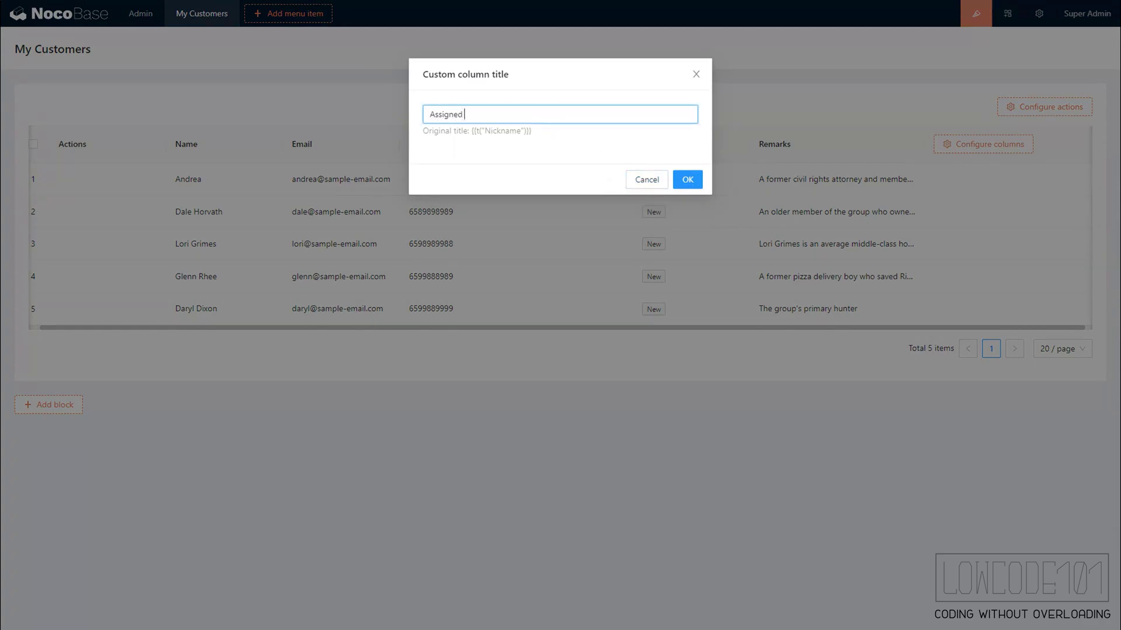
click(694, 184)
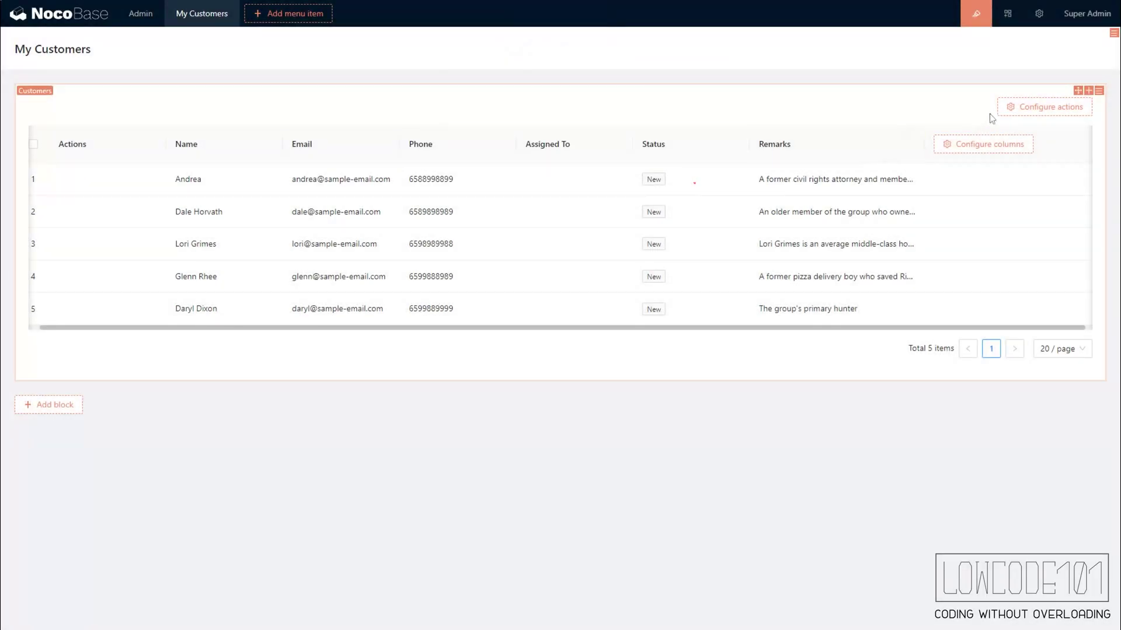
mouse_move(1031, 111)
- Enable an Edit action on each customer row and add a Form block to its edit view
mouse_move(160, 136)
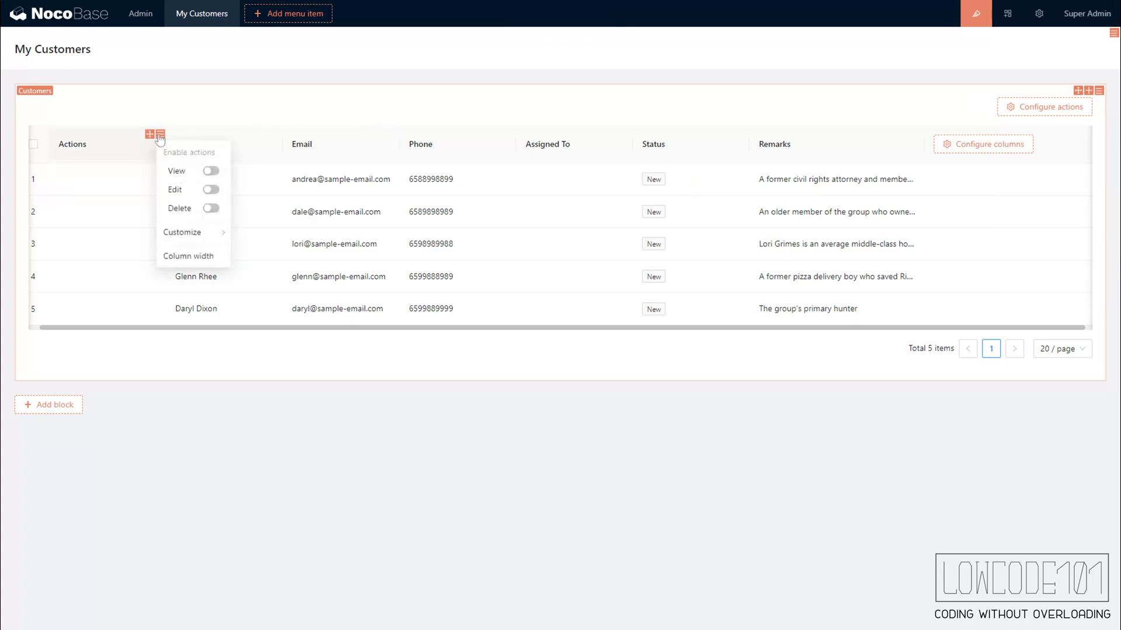
click(209, 191)
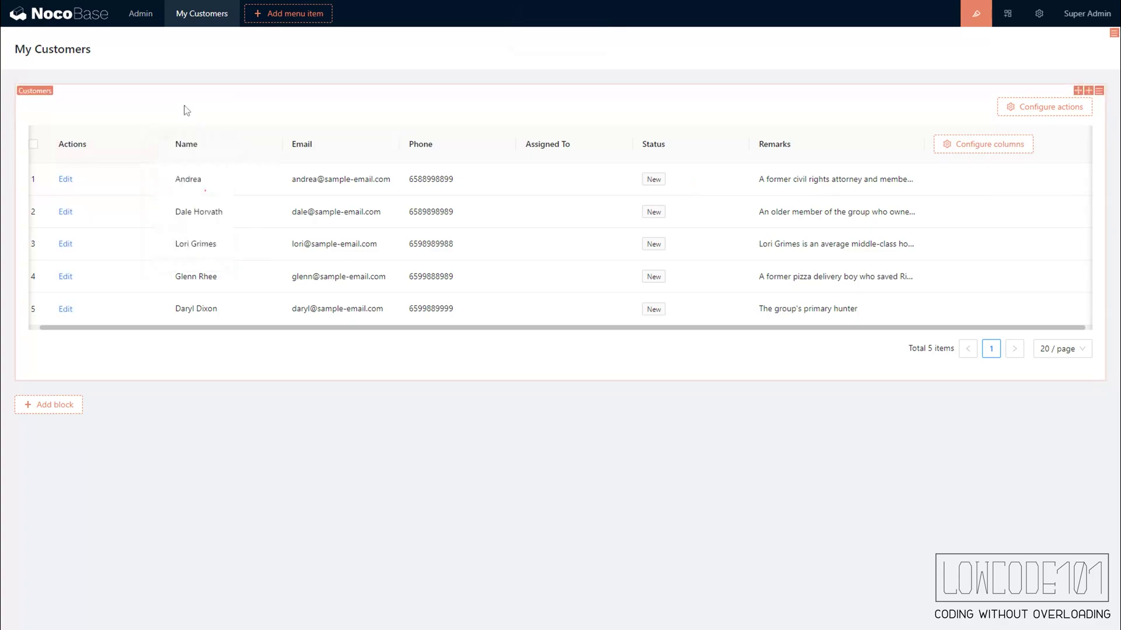
click(65, 180)
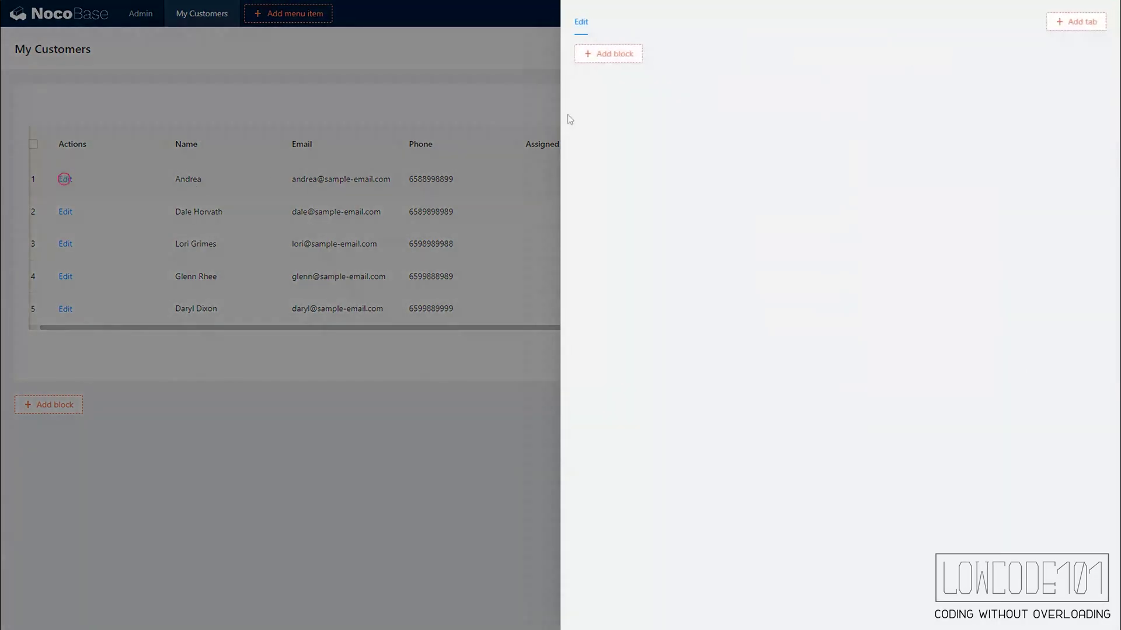
mouse_move(619, 64)
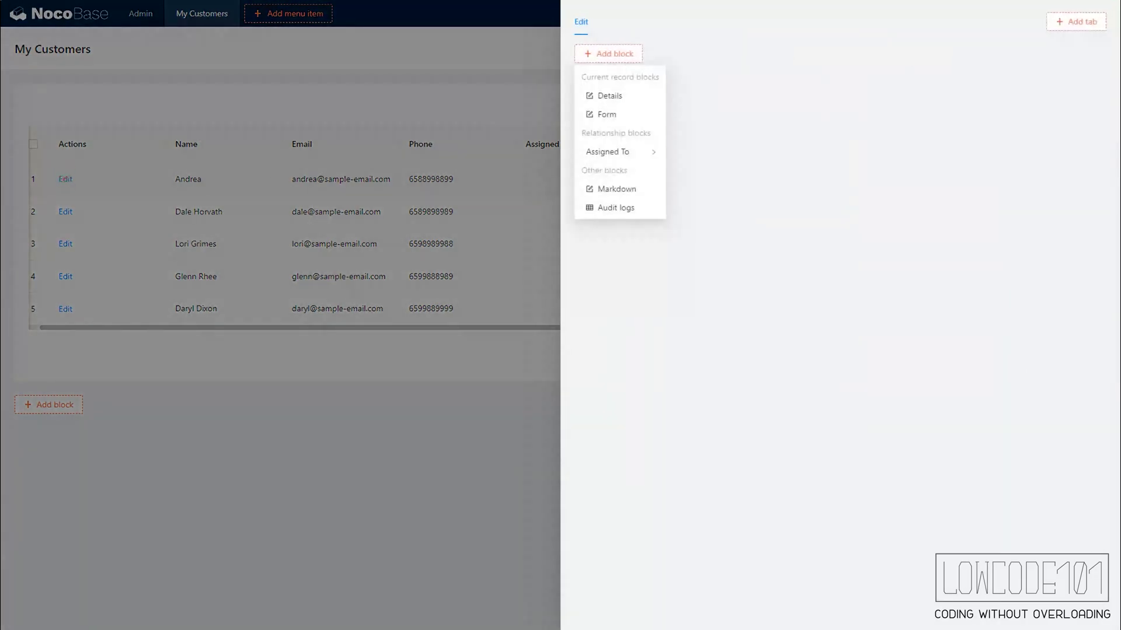
click(608, 113)
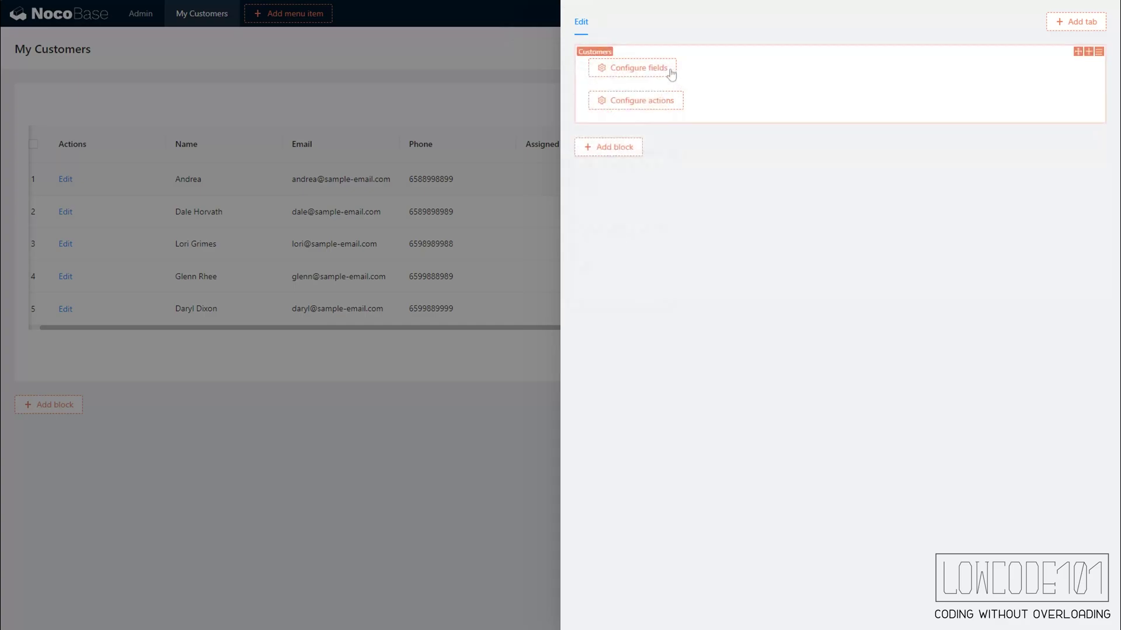
- Add Name, Email, Phone, Status and Remarks fields plus a Submit action to the edit form
mouse_move(669, 70)
click(676, 204)
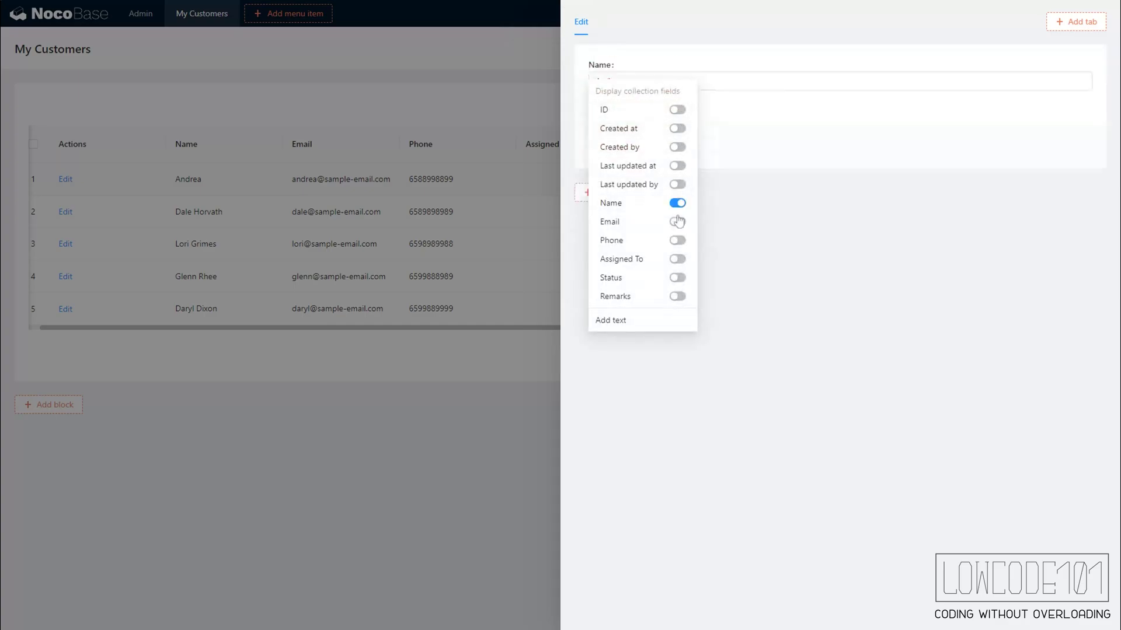
click(677, 222)
click(677, 241)
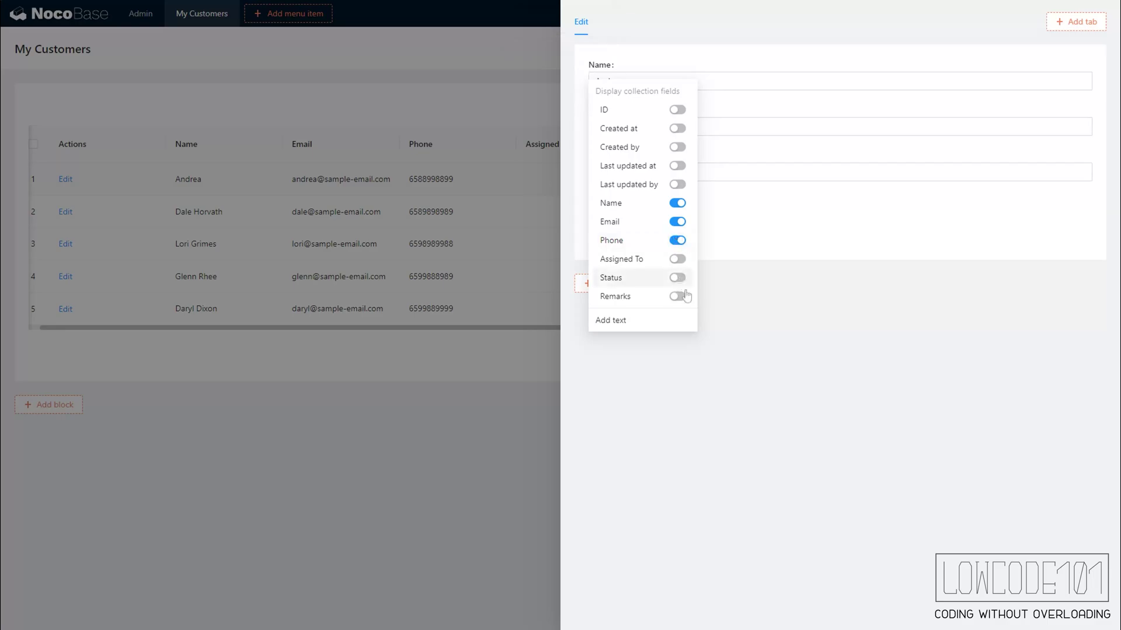
click(677, 278)
click(677, 296)
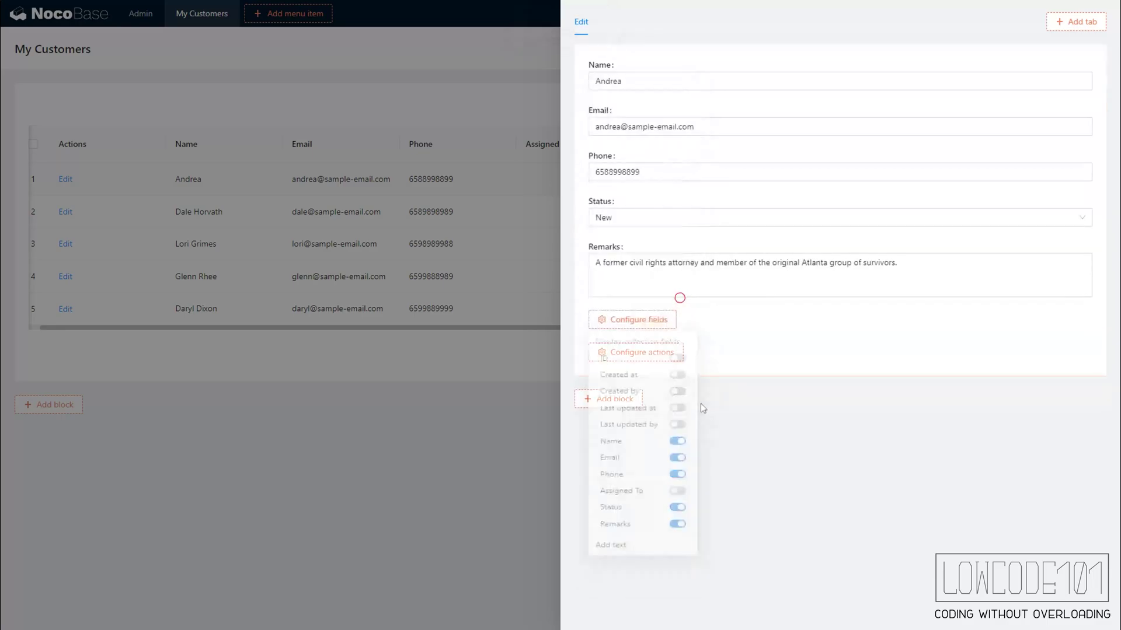
mouse_move(671, 356)
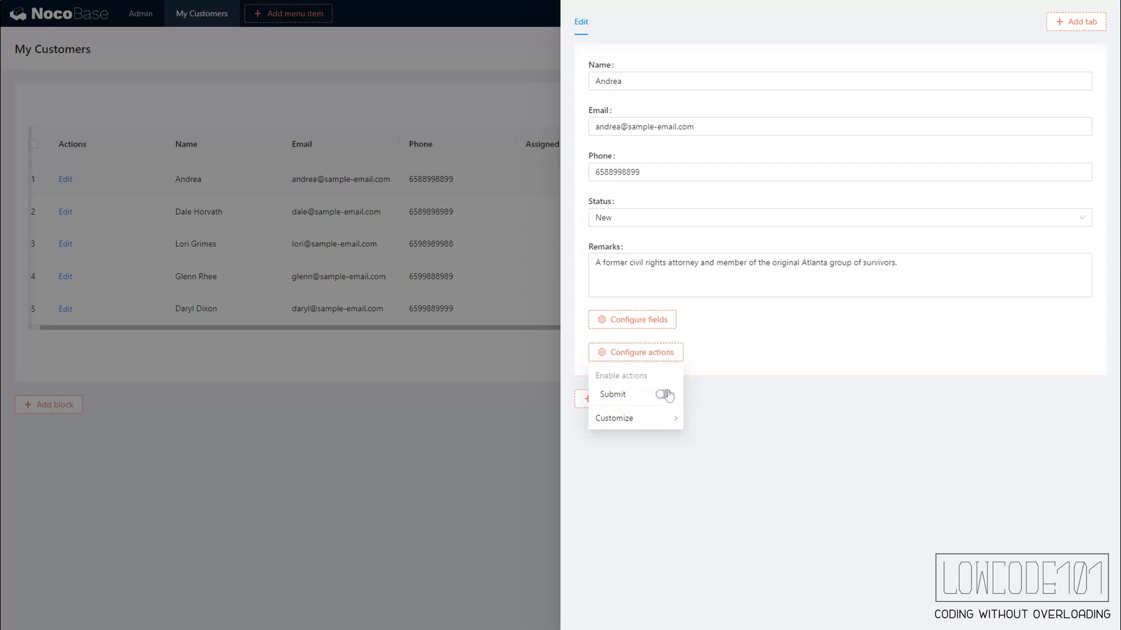
click(664, 395)
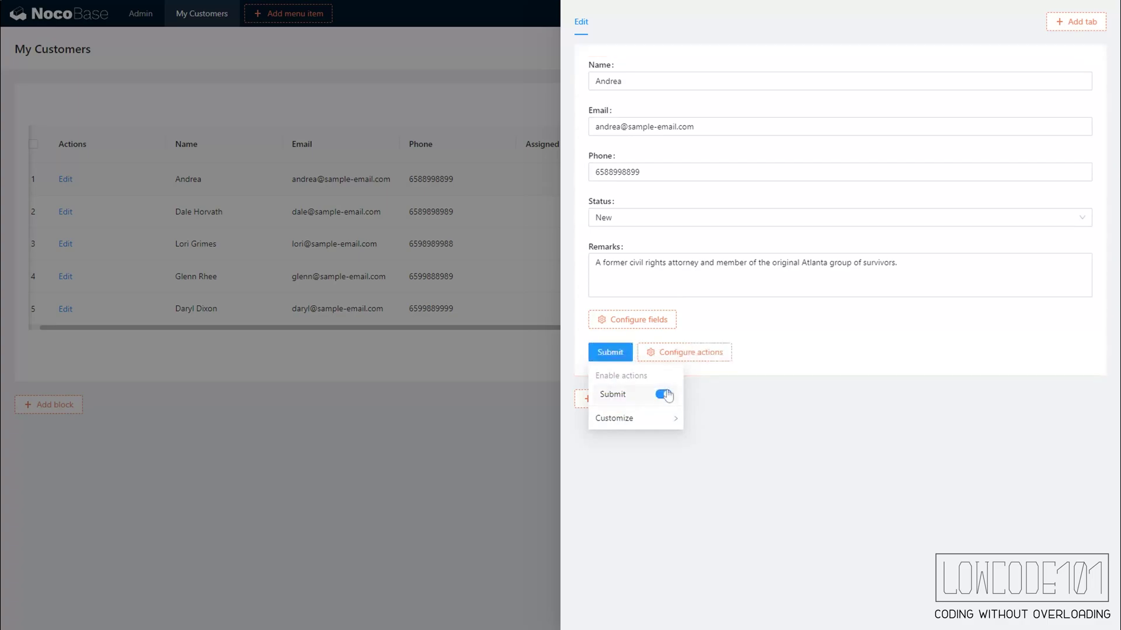
click(489, 450)
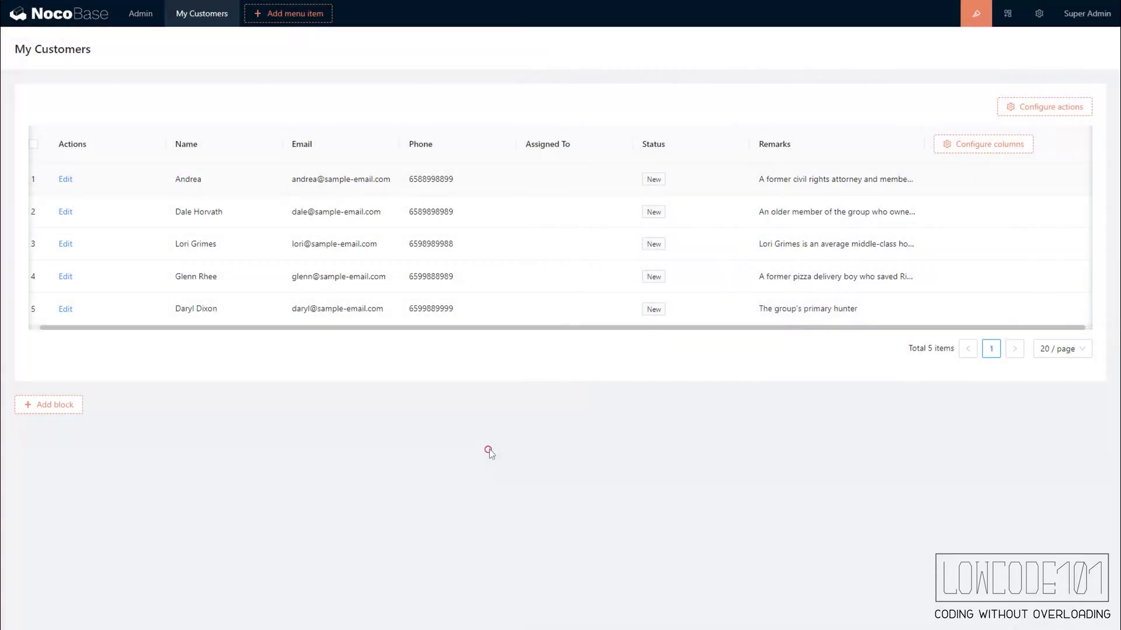
- Turn off page design mode and switch to the Customers list
mouse_move(201, 22)
click(140, 20)
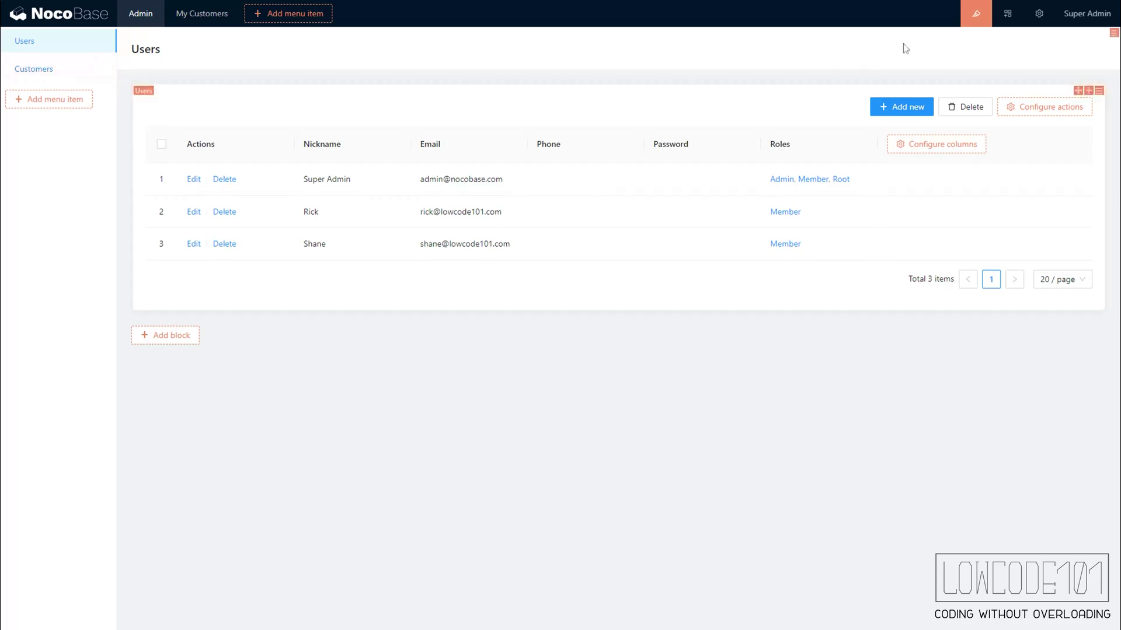
click(980, 16)
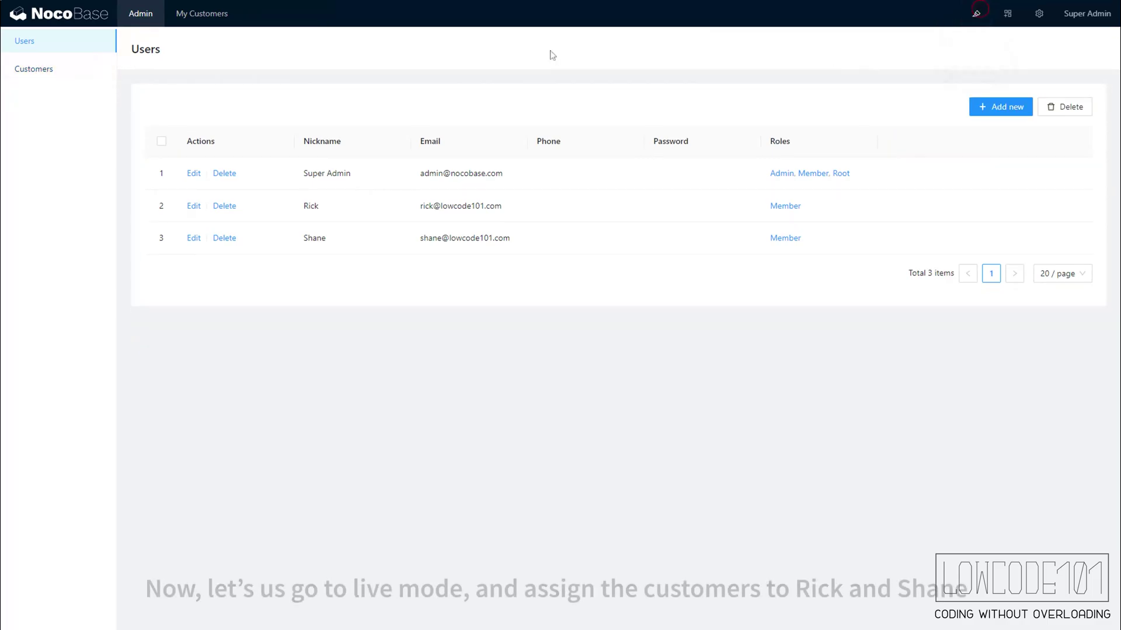
click(69, 72)
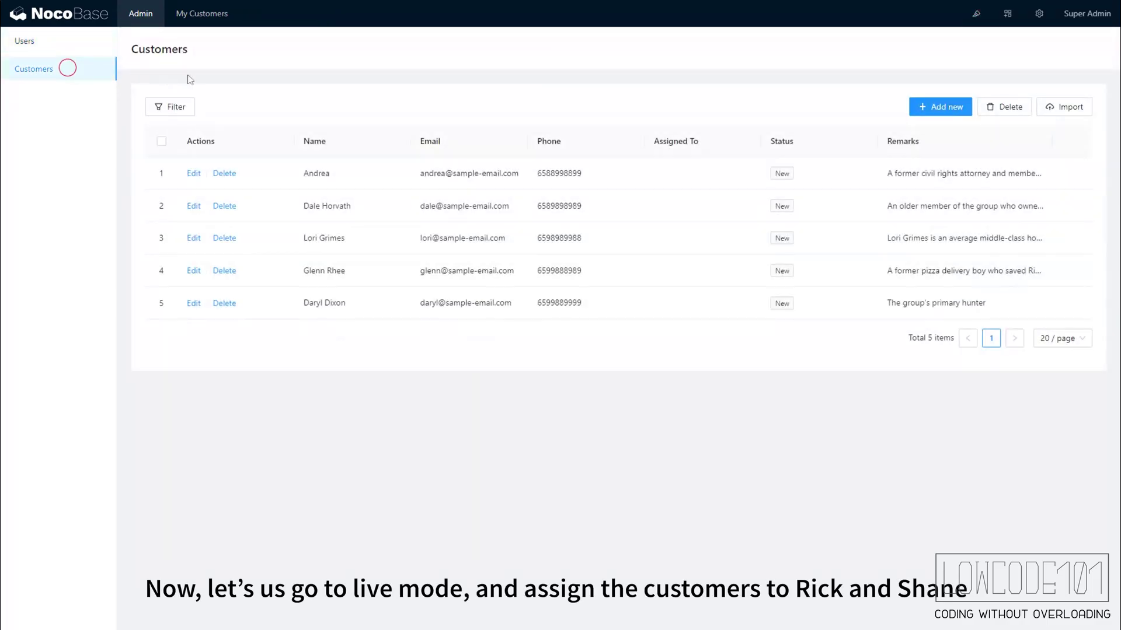
- Assign the first customer to the second listed user and the second customer to the third listed user
click(191, 173)
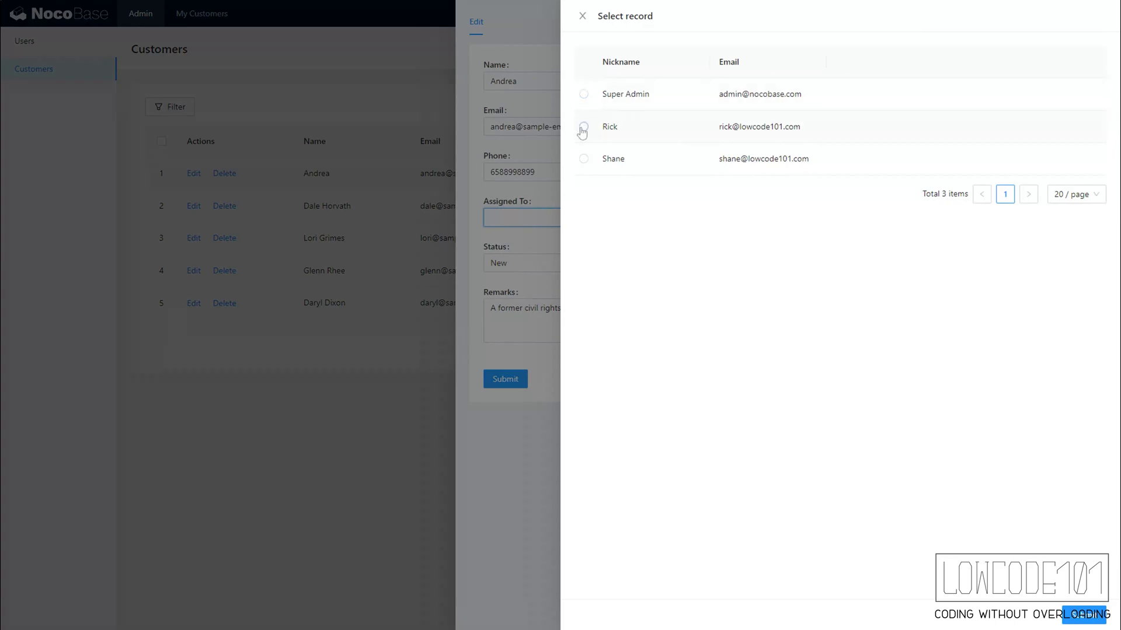
click(583, 127)
click(1084, 615)
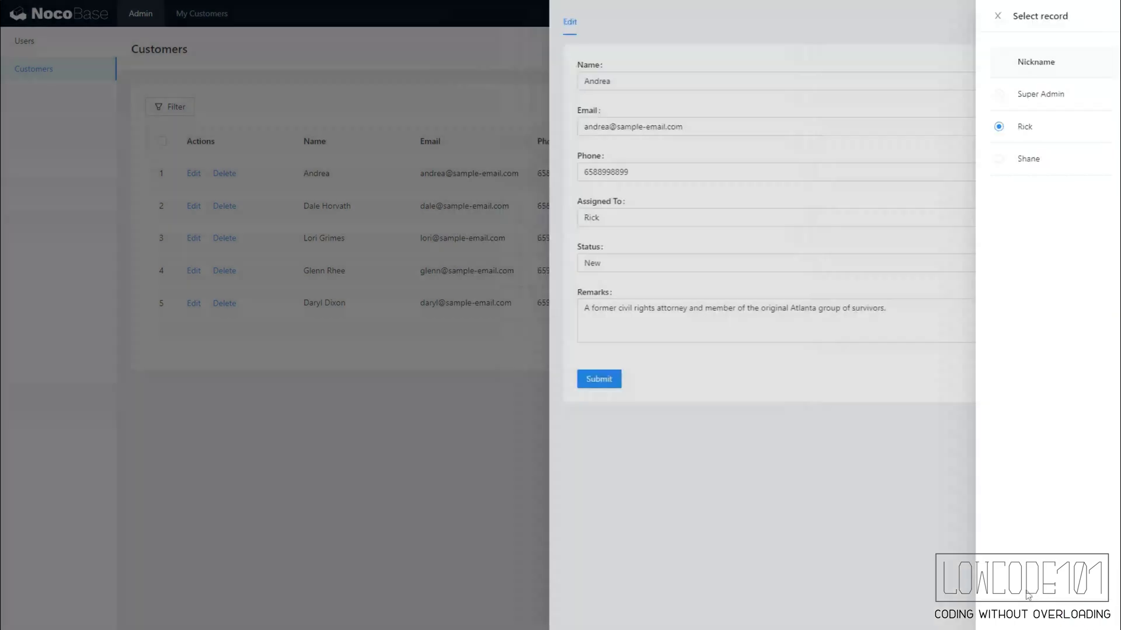
click(608, 379)
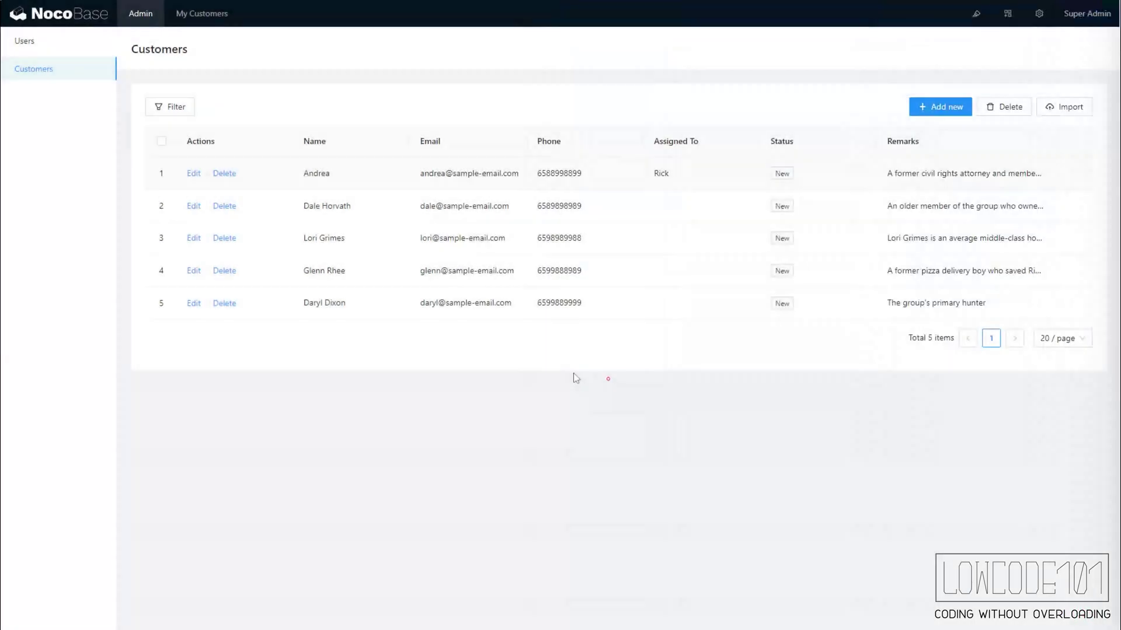
click(193, 206)
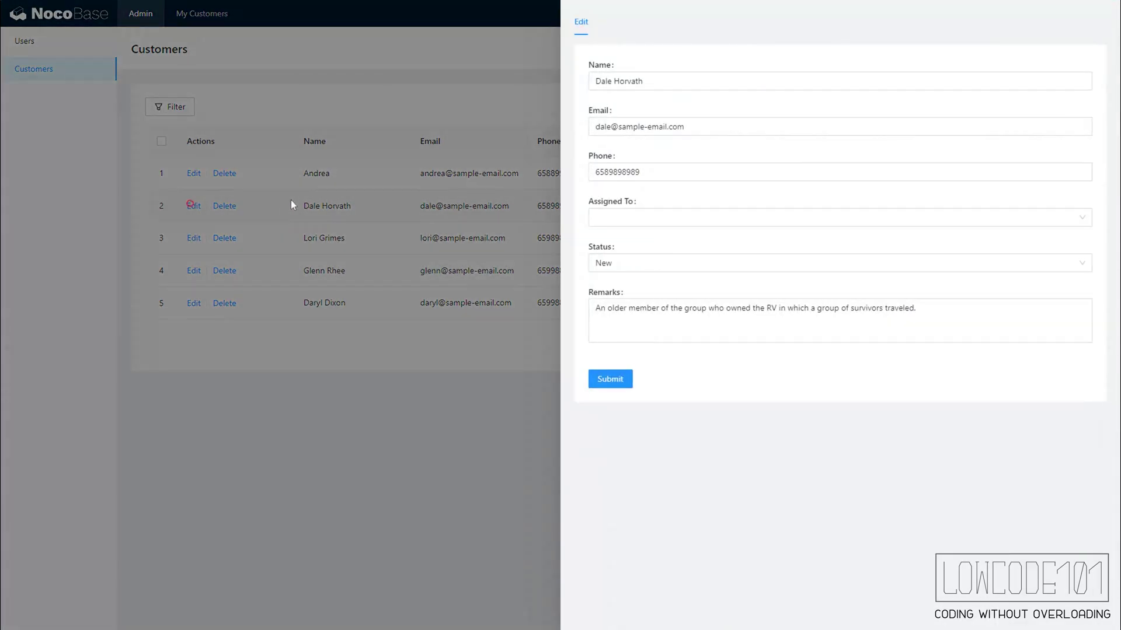
click(628, 219)
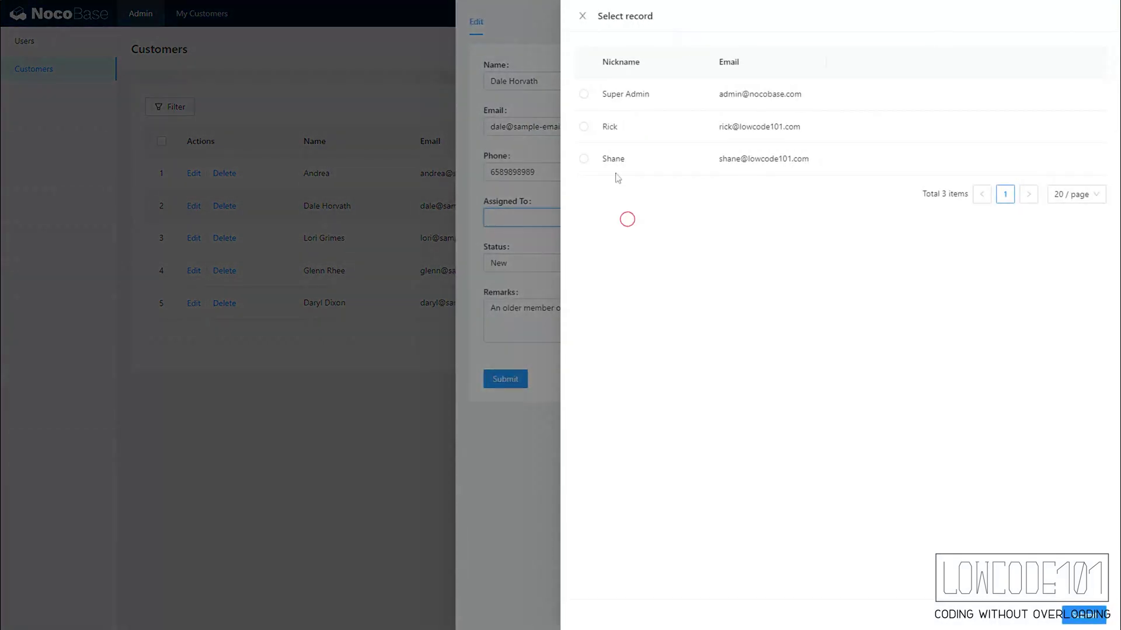
click(583, 158)
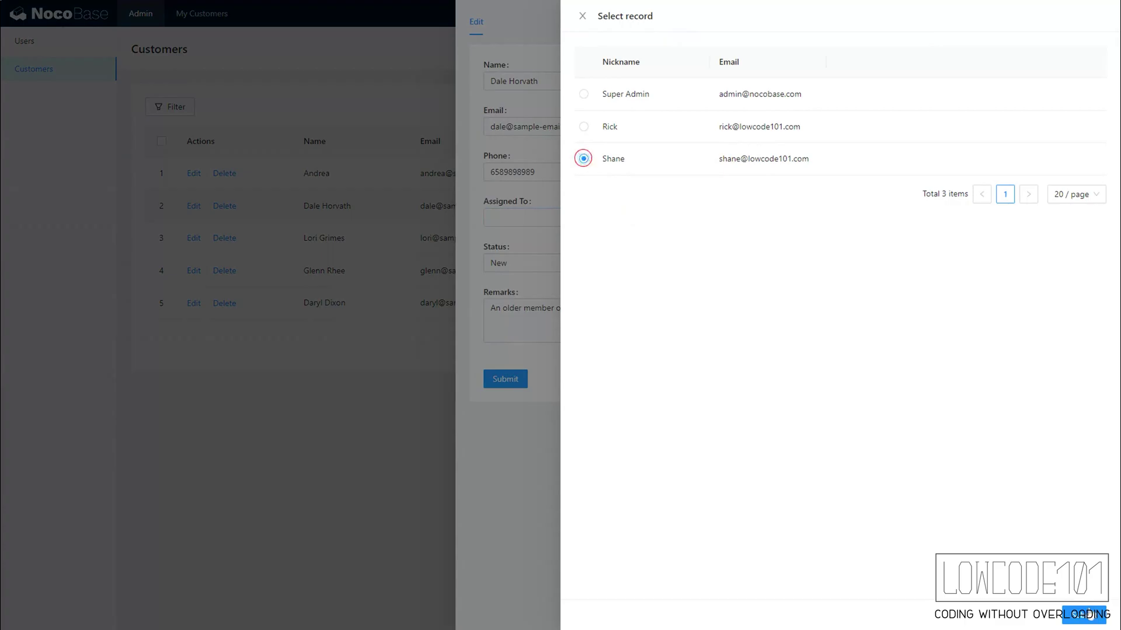
click(1087, 615)
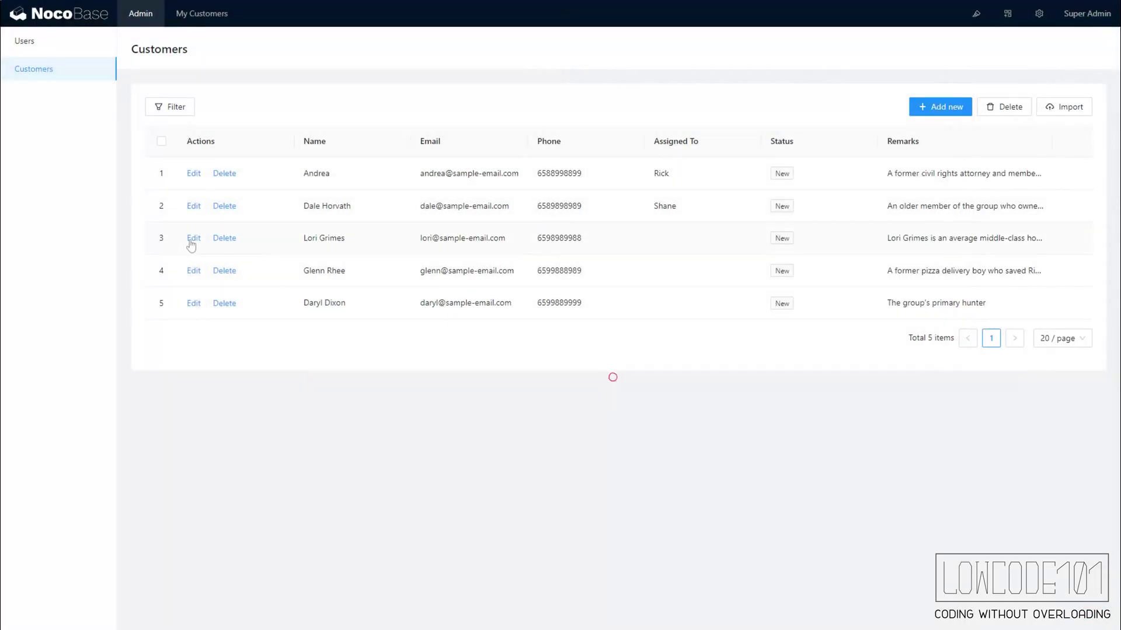
- Assign the third customer to the second listed user and submit
click(192, 238)
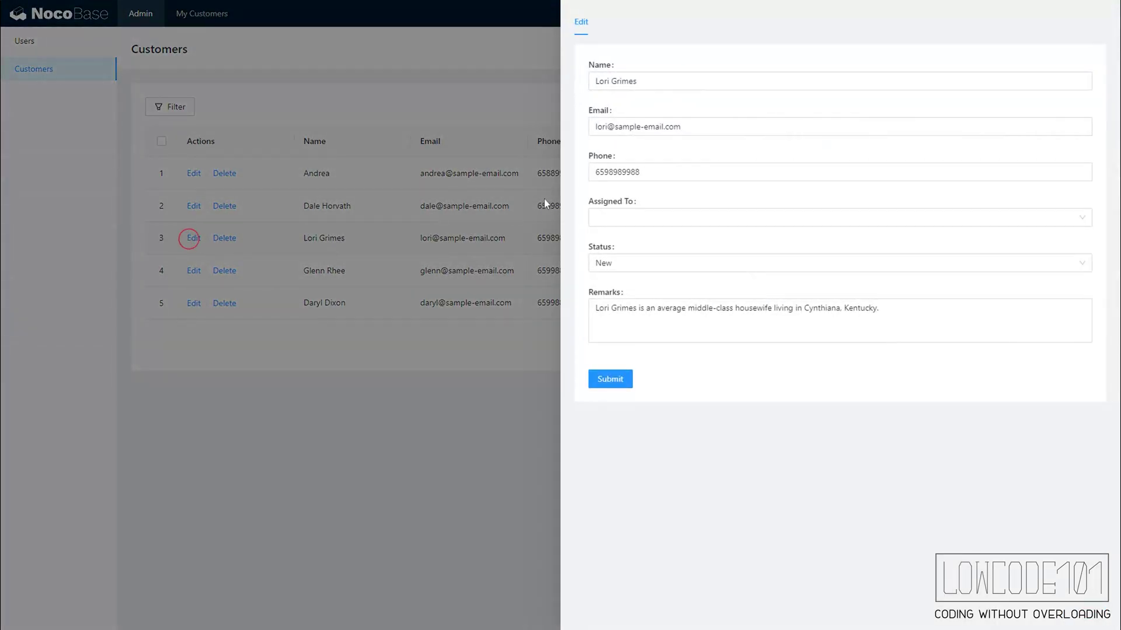
click(605, 216)
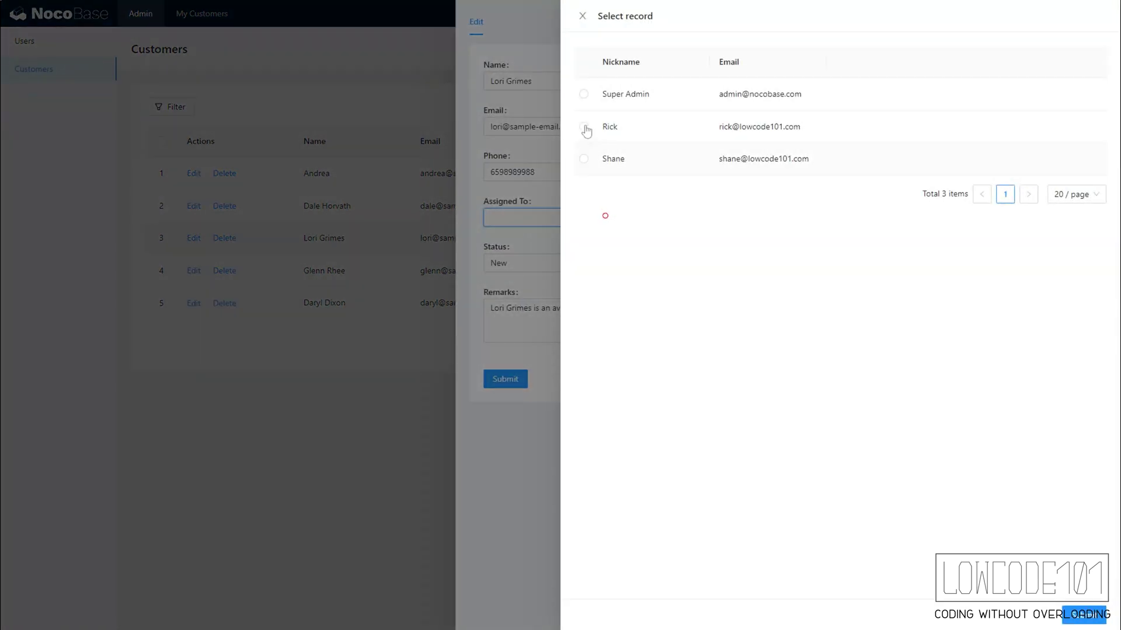
click(583, 126)
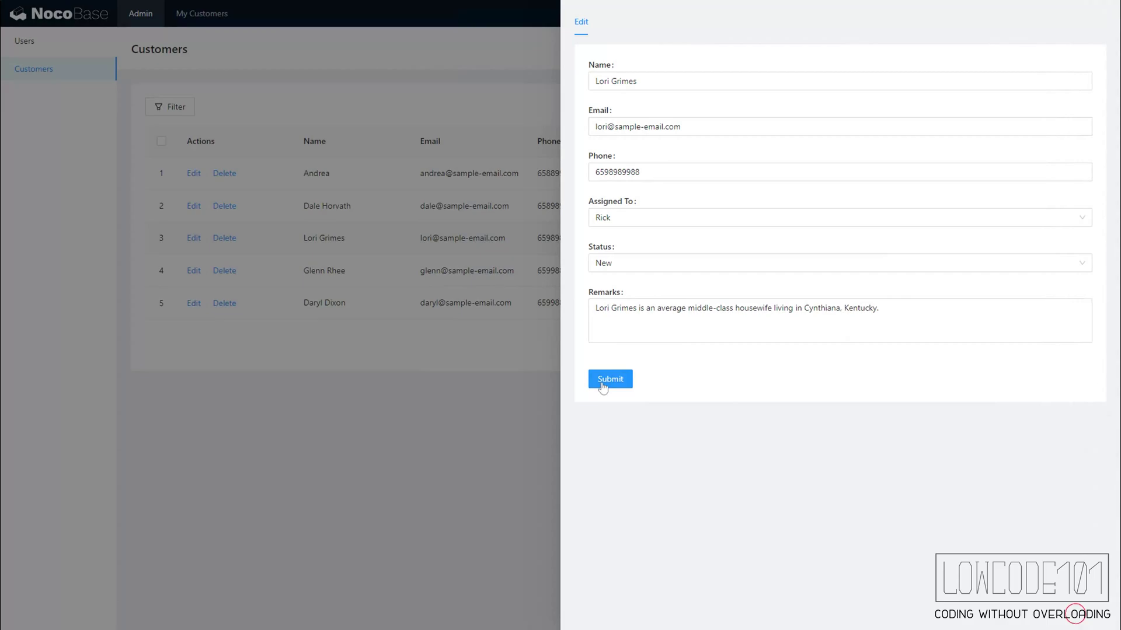
click(601, 380)
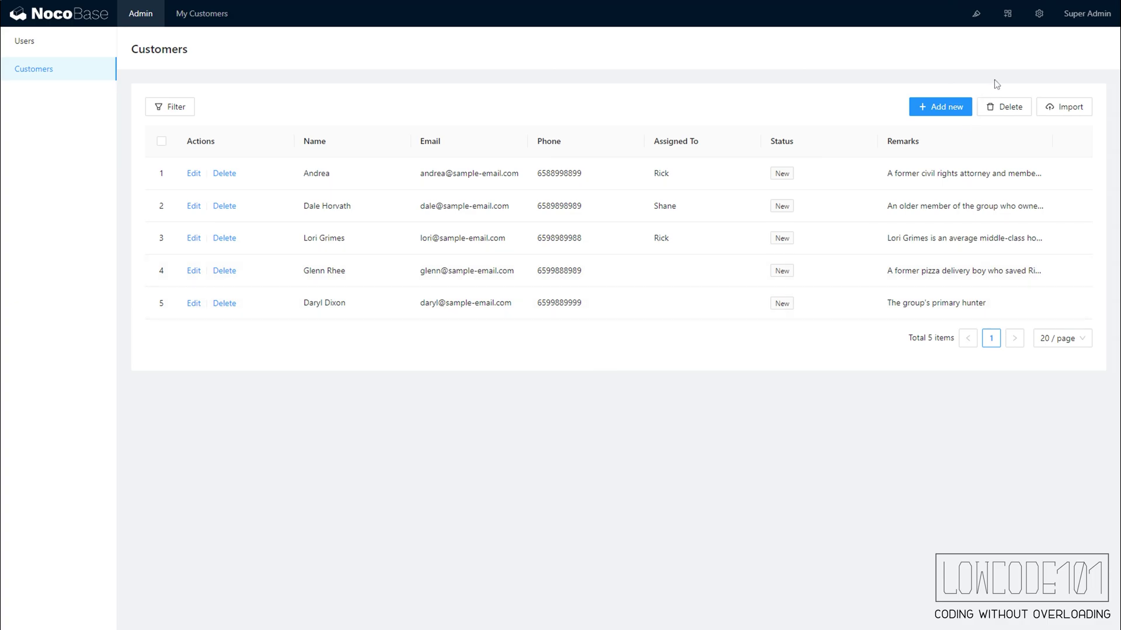
- Sign out of admin, sign in with the first member's email and password, and inspect a customer record
click(1074, 14)
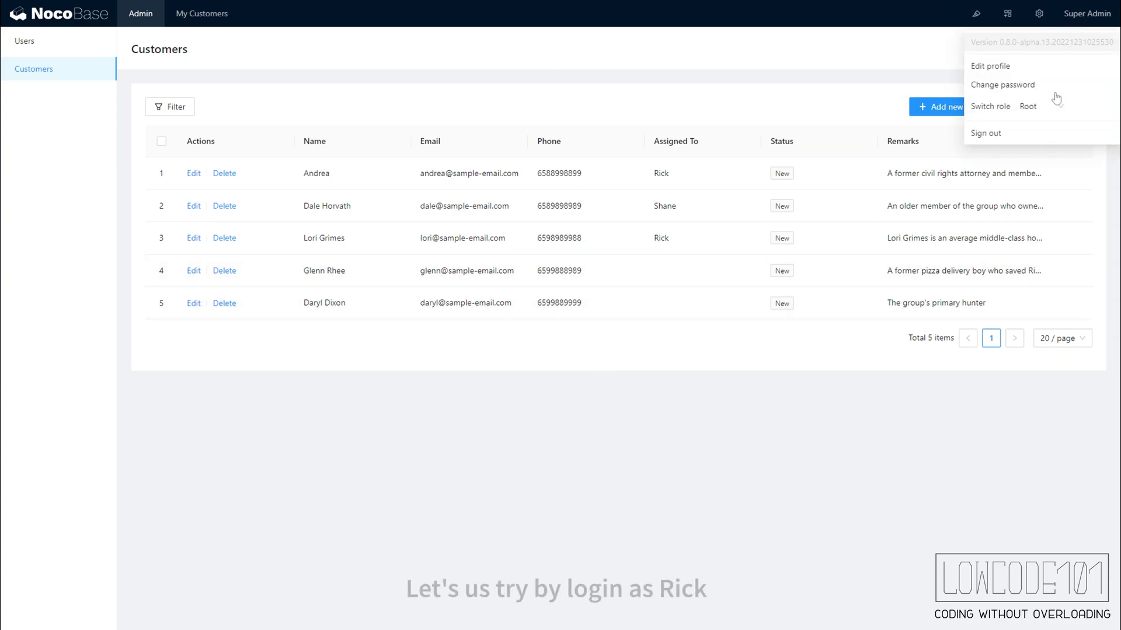
click(992, 133)
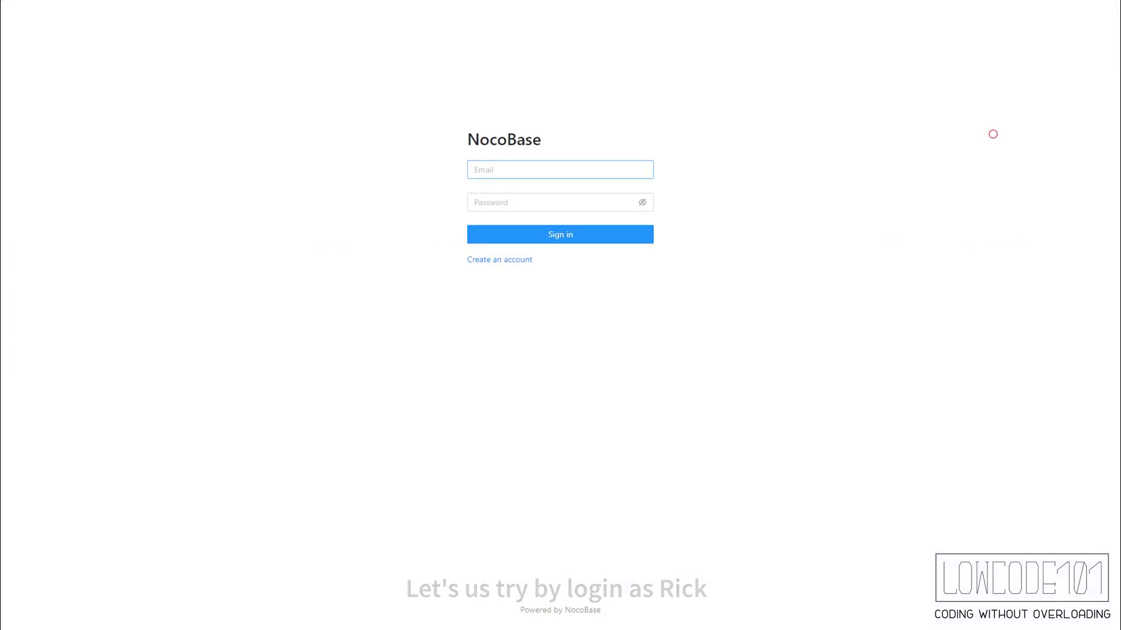
click(517, 169)
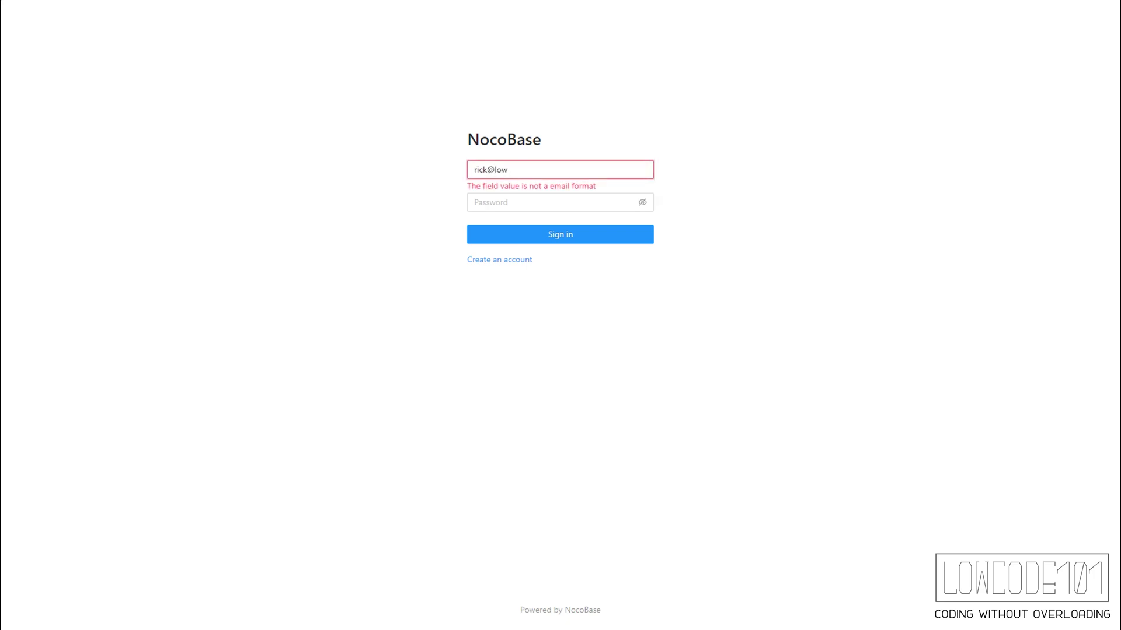
click(474, 202)
text(**)
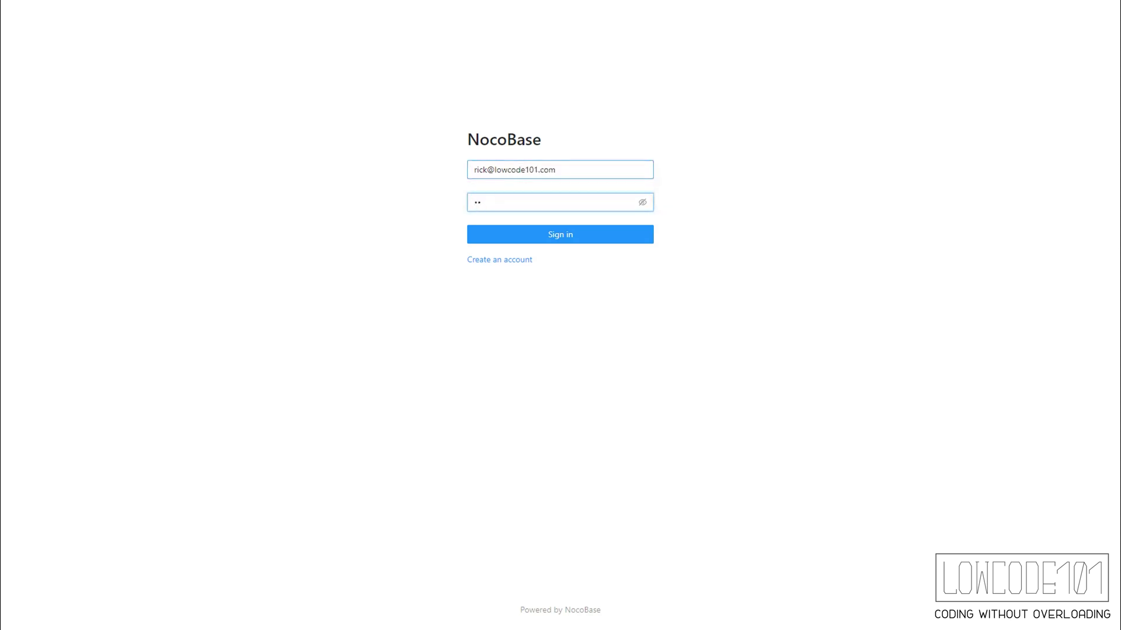
text(**)
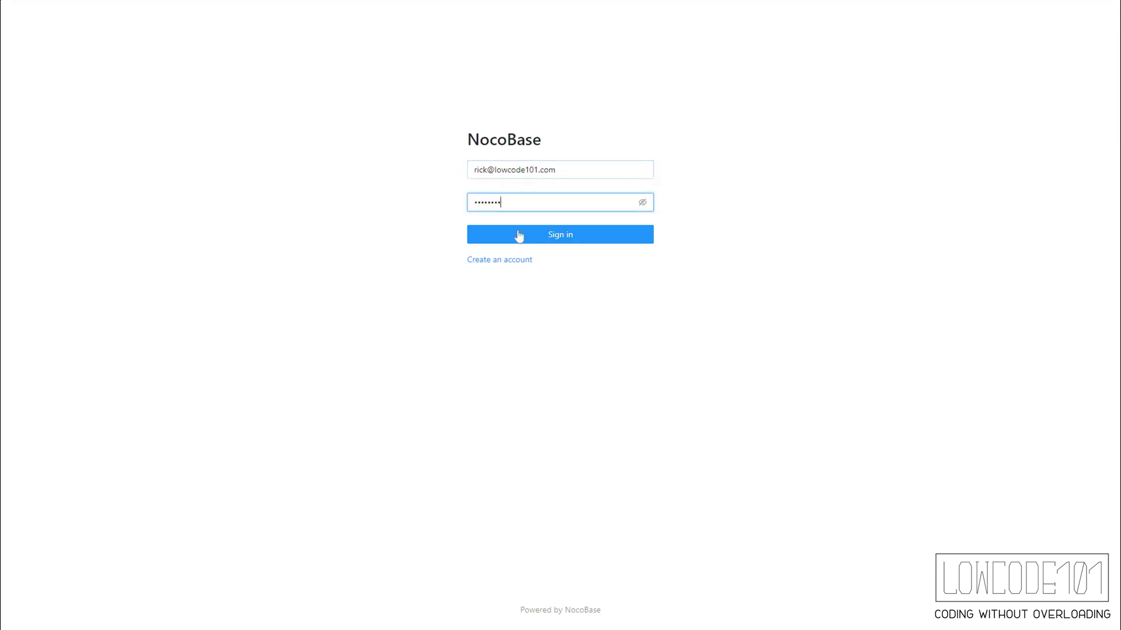
click(517, 235)
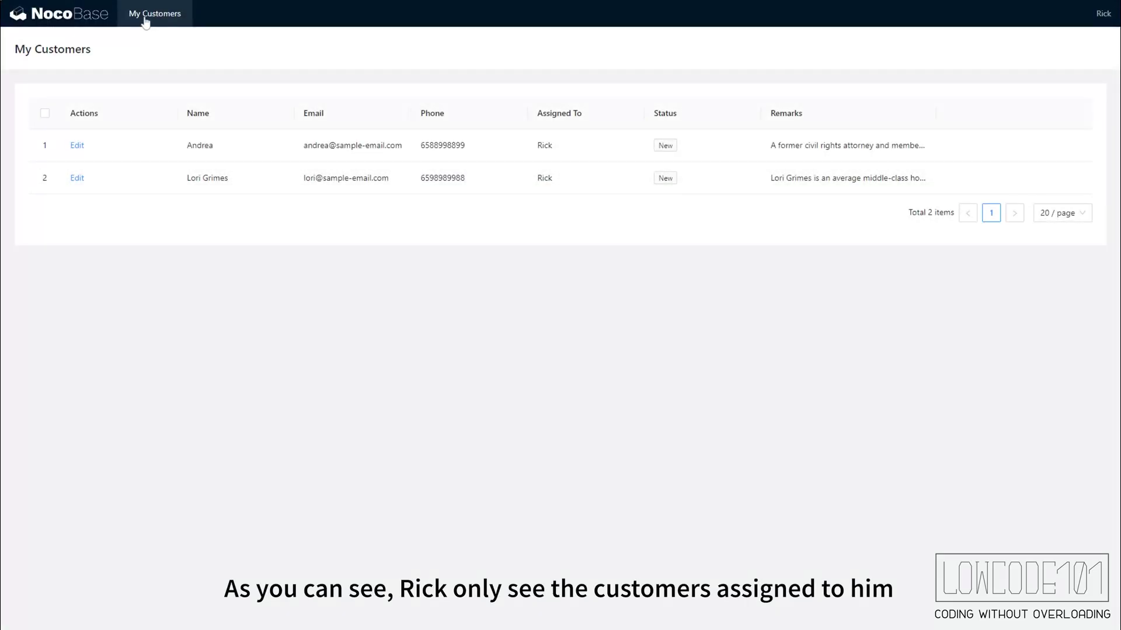
click(76, 148)
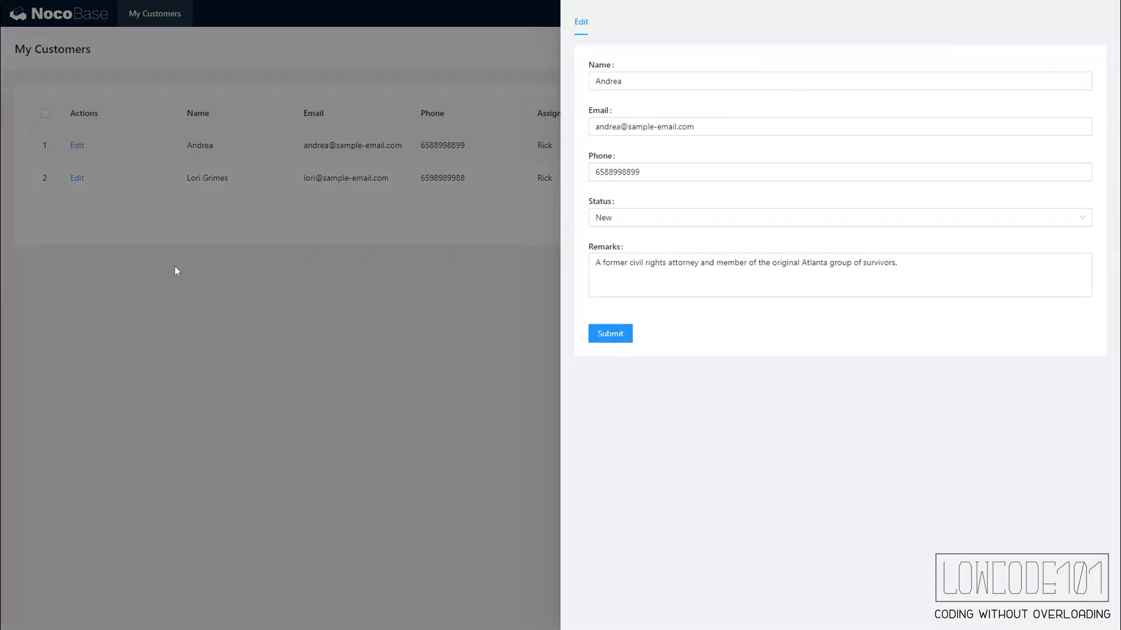
click(318, 338)
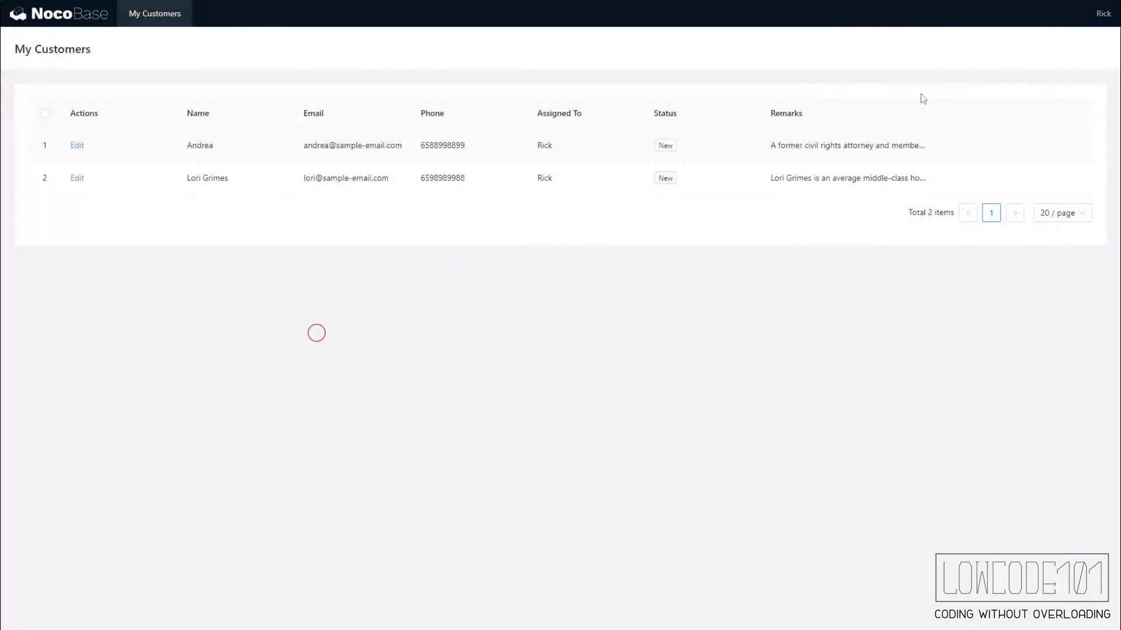
- Sign out, sign in with the second member's email and password, and inspect their only customer
mouse_move(1106, 17)
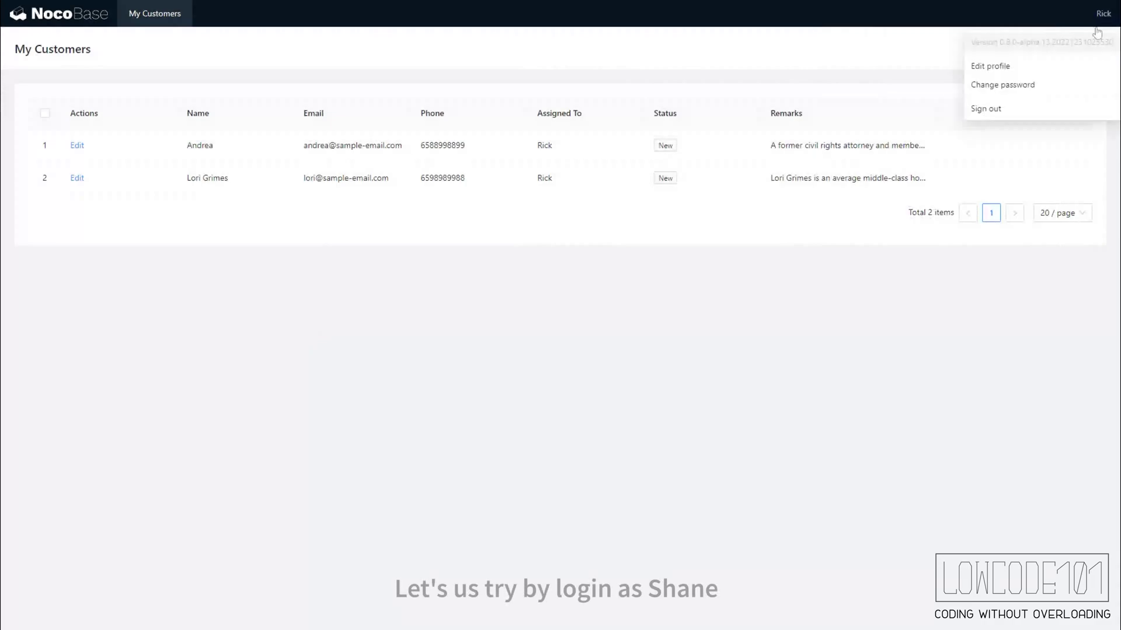
click(999, 107)
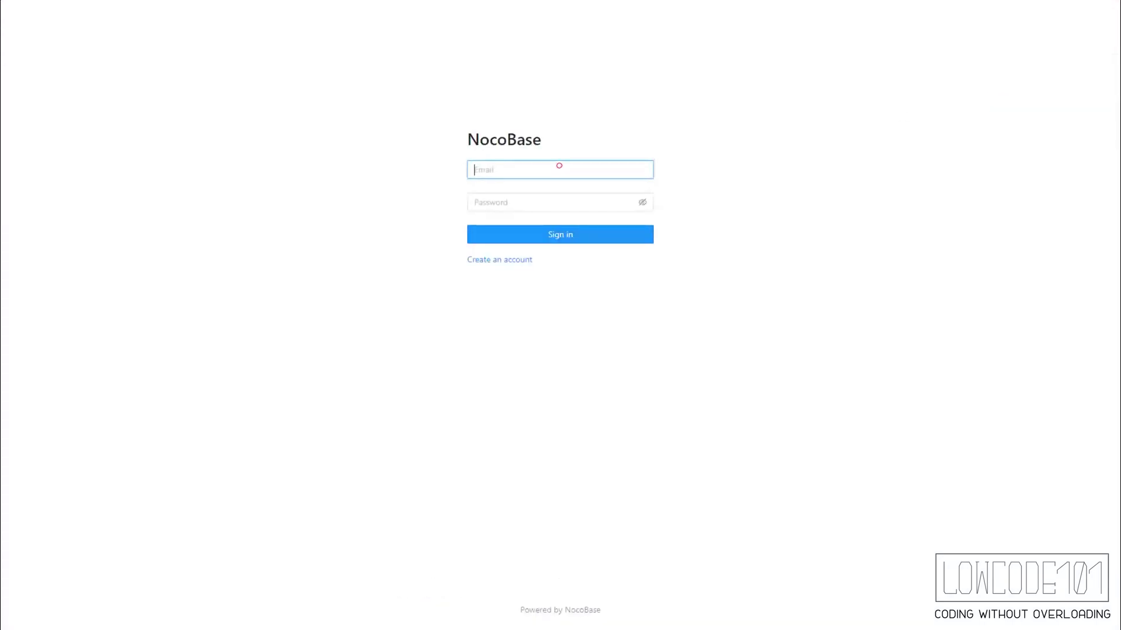
click(559, 166)
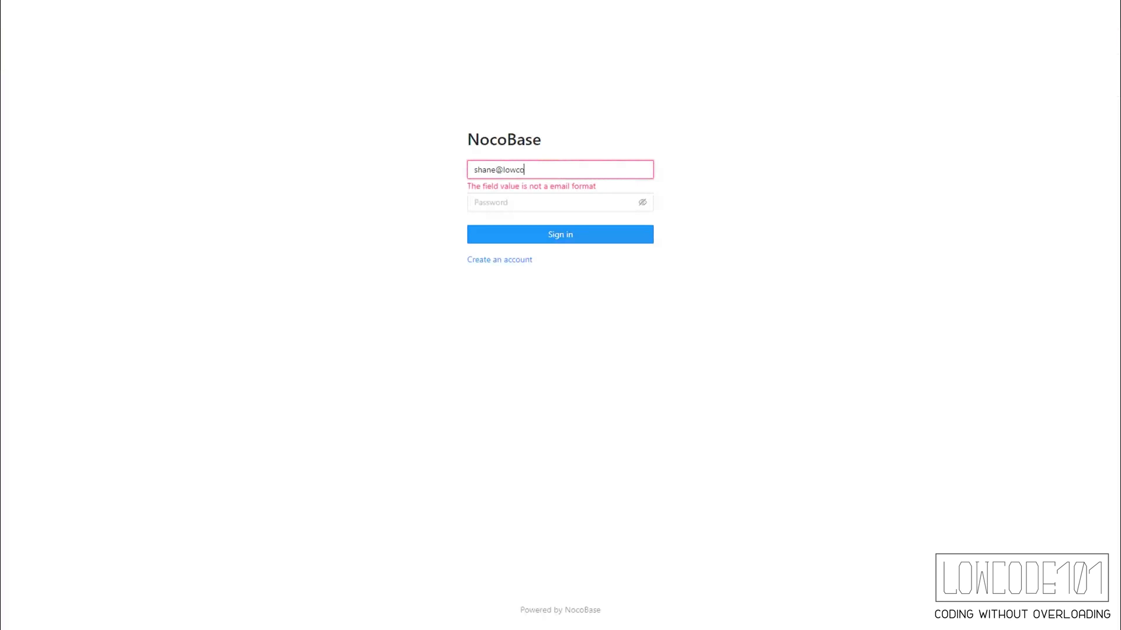
click(559, 202)
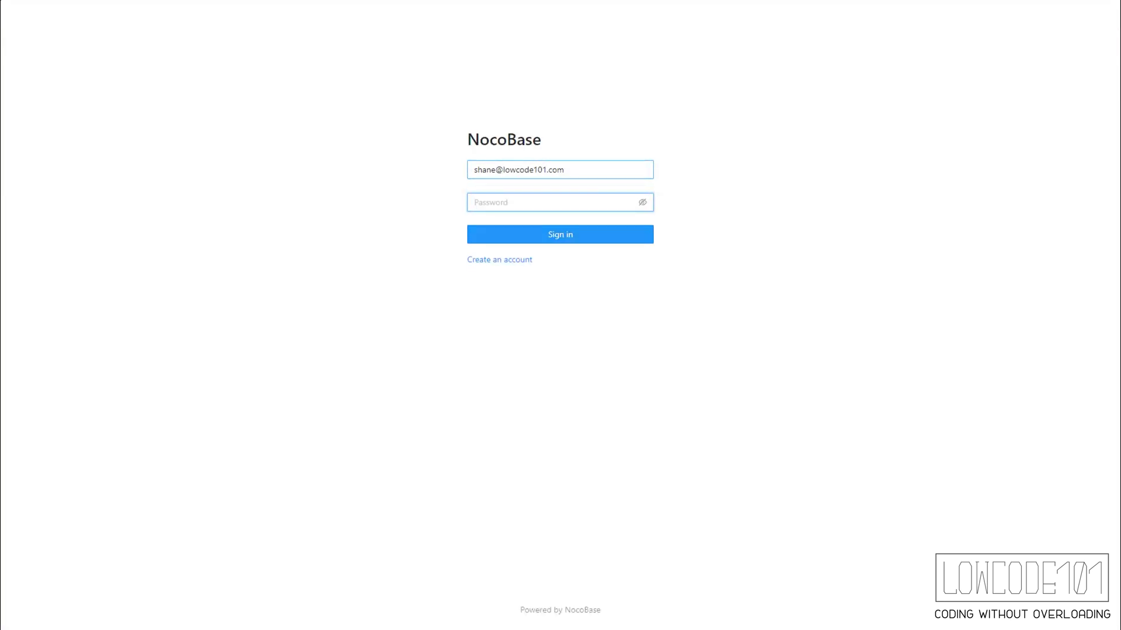
text(password)
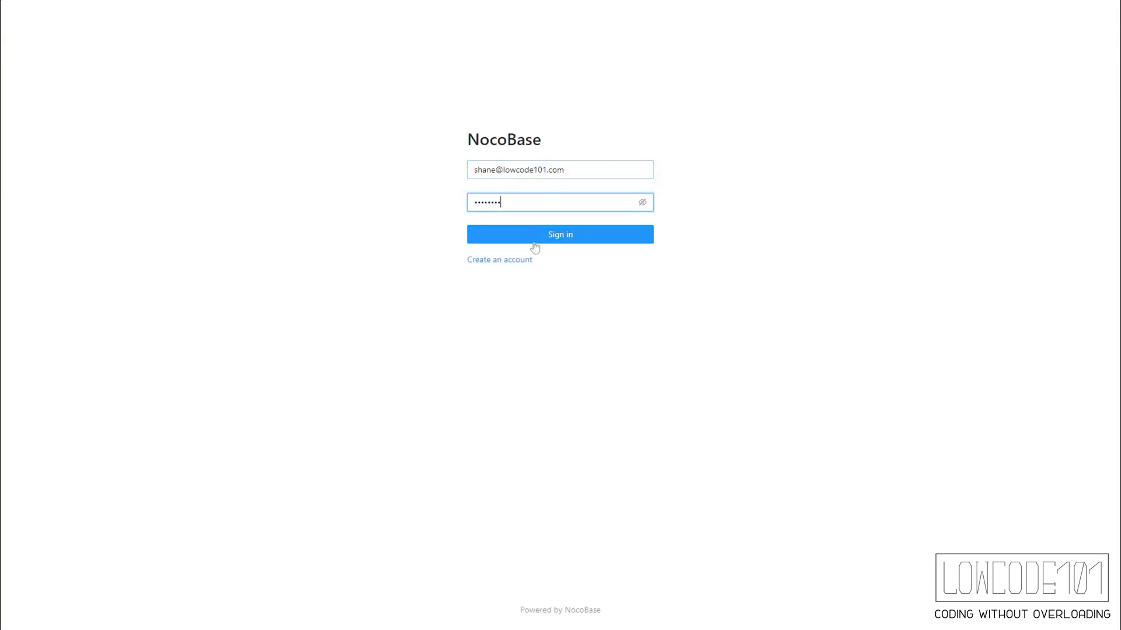
click(535, 237)
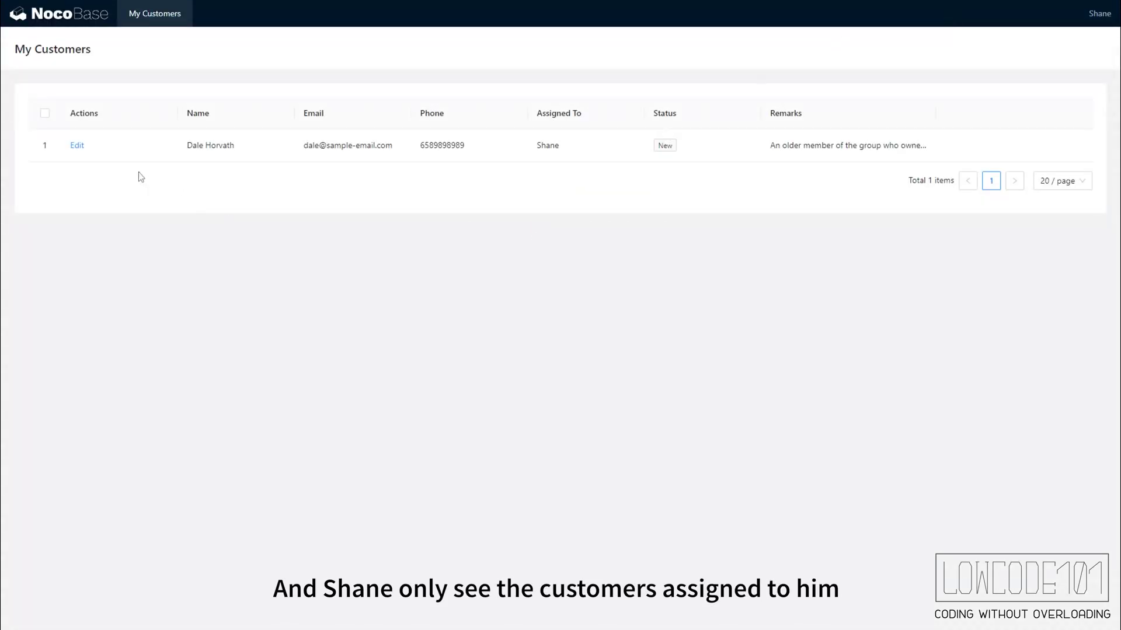
click(77, 146)
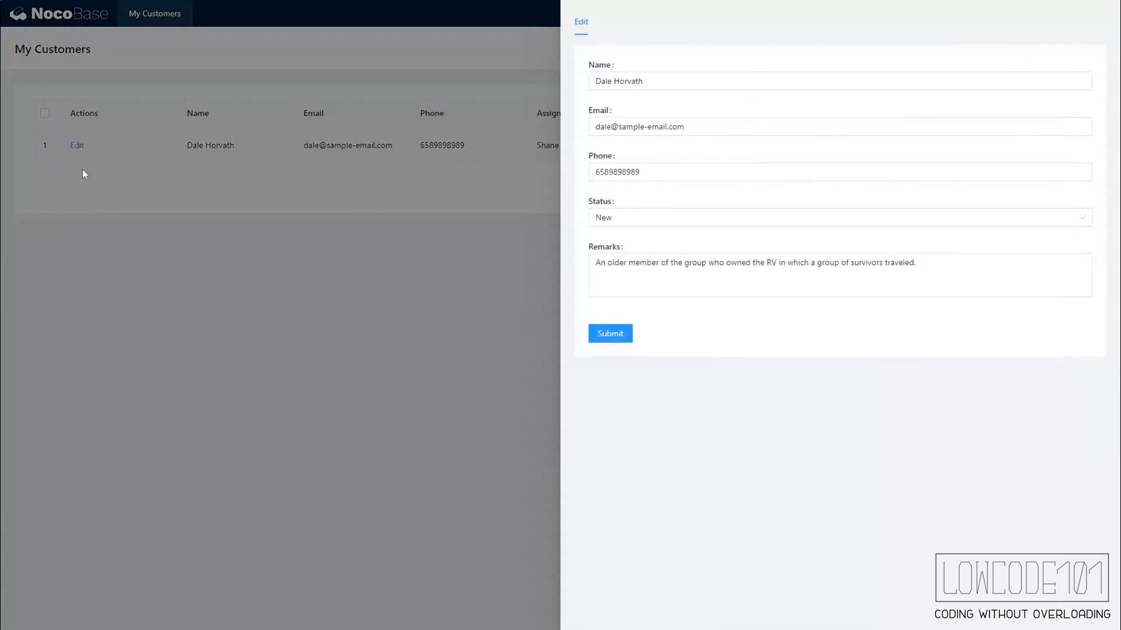
click(82, 221)
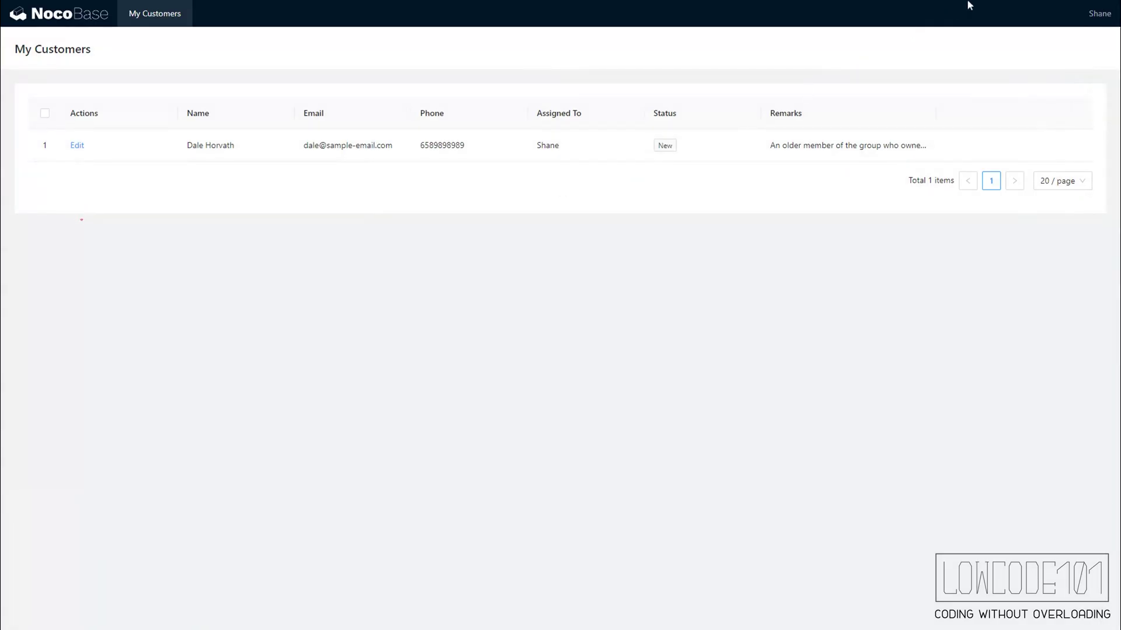